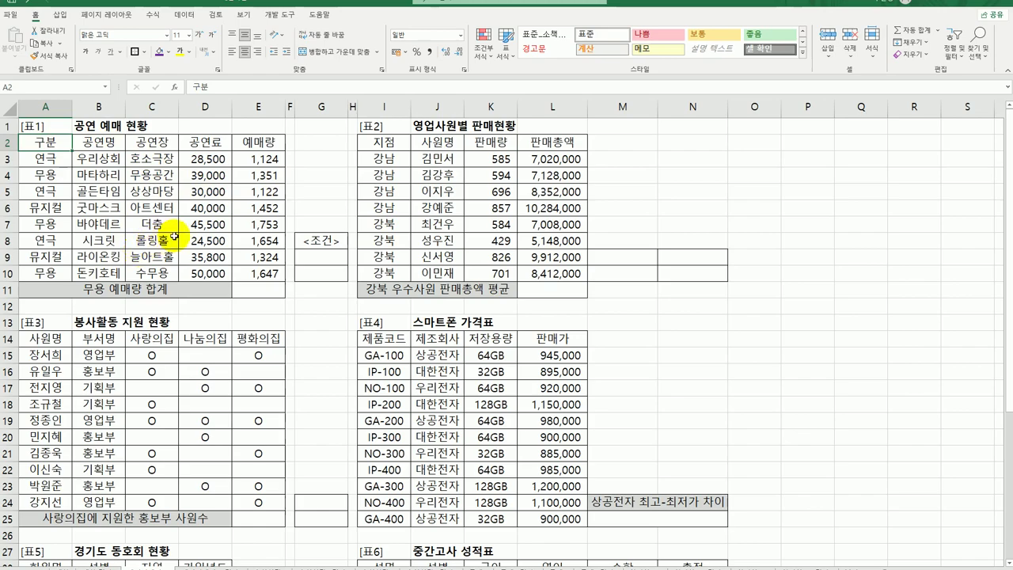
Step: Enter the criteria heading 구분 in G9 and the value 무용 in G10
left_click(261, 292)
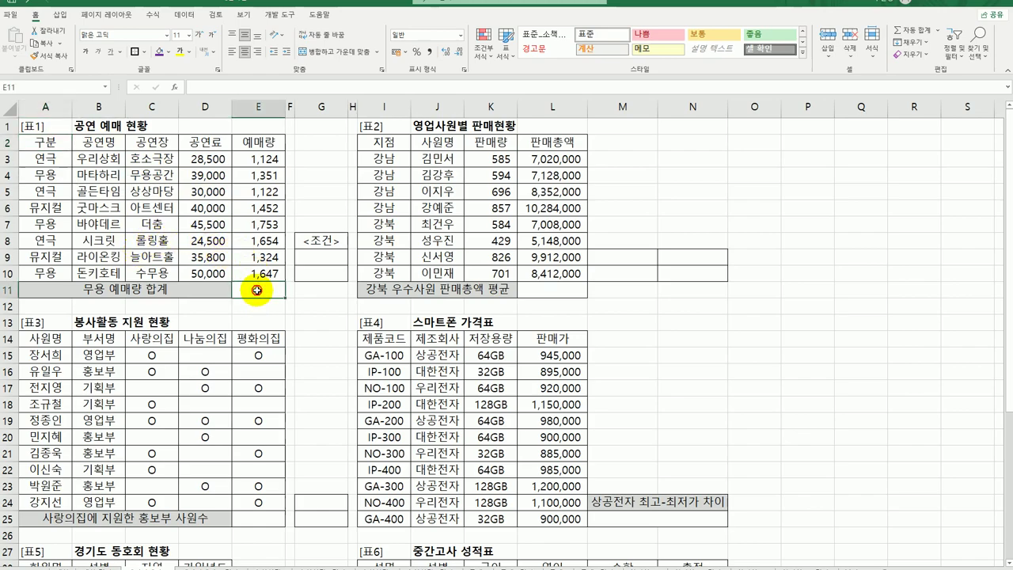
left_click(325, 256)
left_click(326, 274)
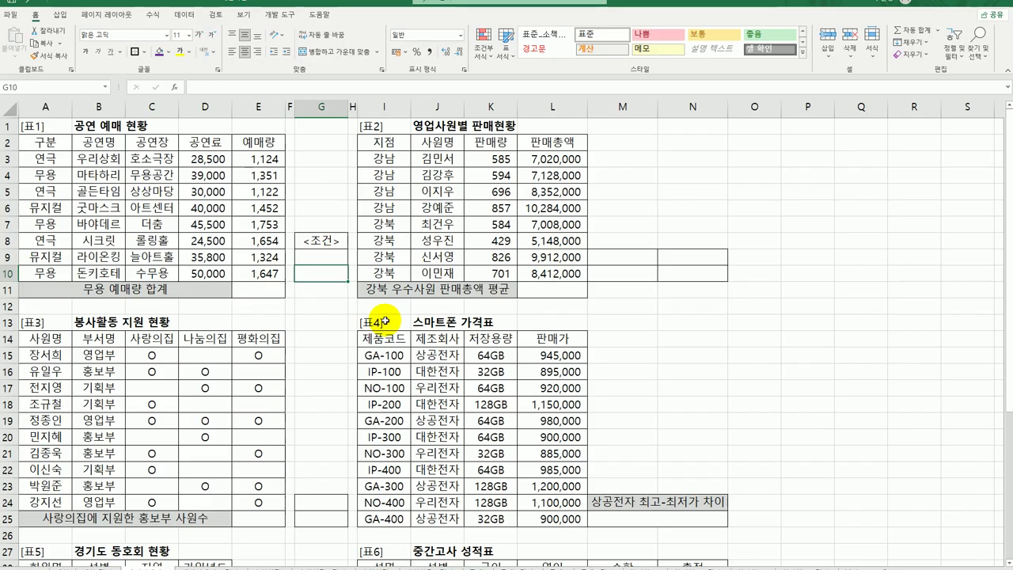
key("Up")
type("구분")
key("Return")
type("무용")
key("Return")
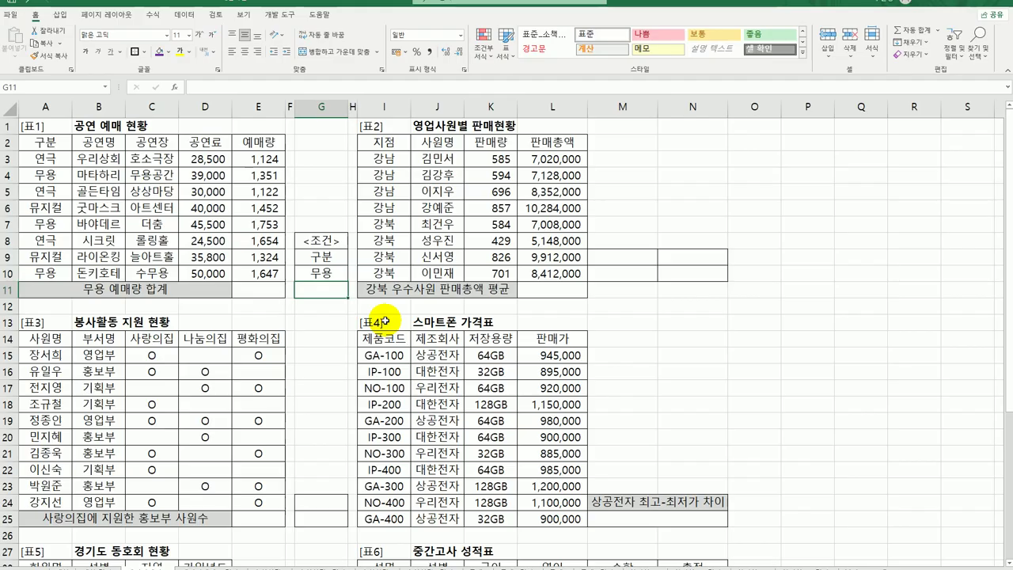
Step: Copy the 구분 heading in A2 and the 무용 entry in A4 into the criteria range G9:G10
left_click(47, 142)
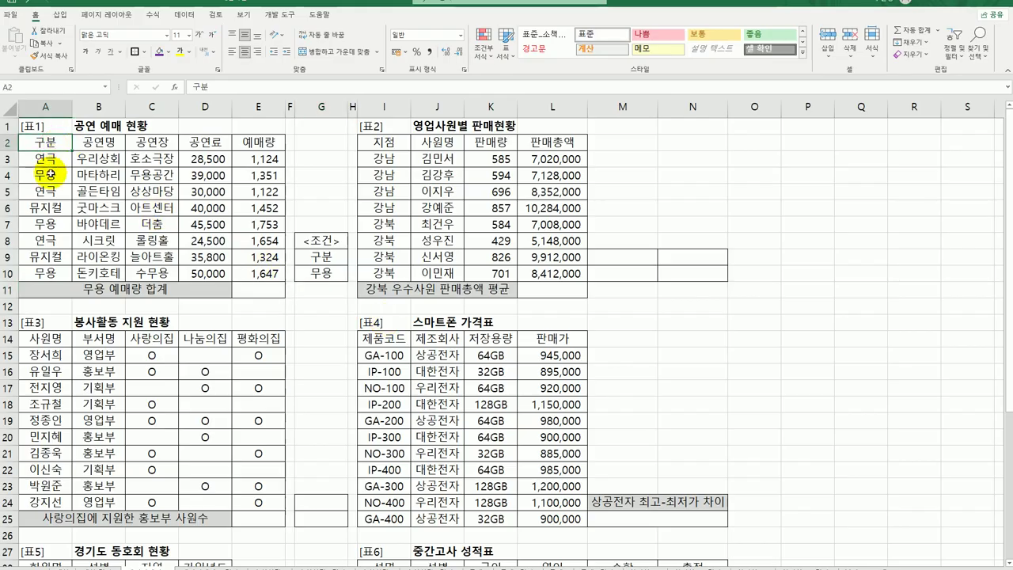
left_click(50, 174, "ctrl")
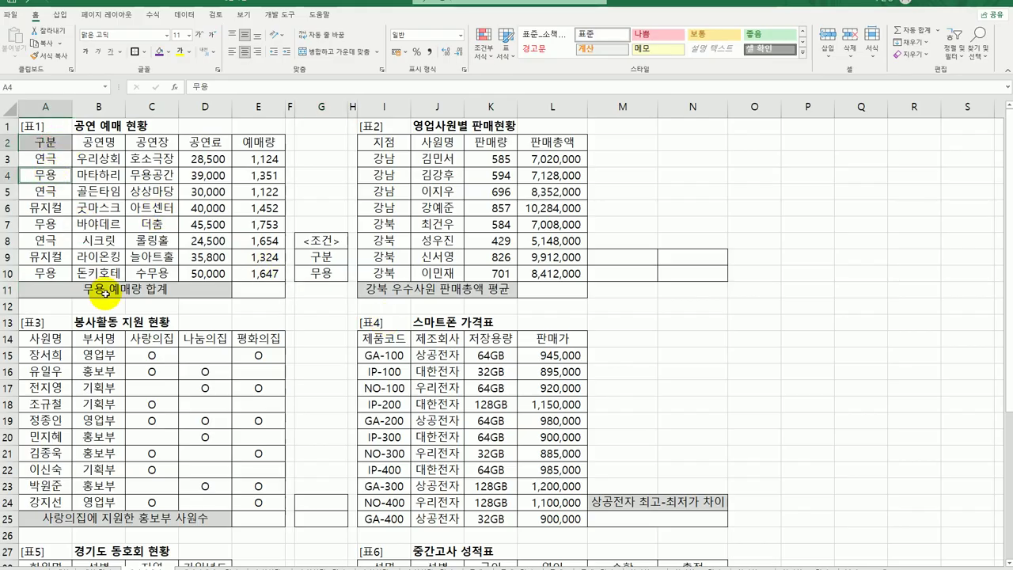
key("ctrl+c")
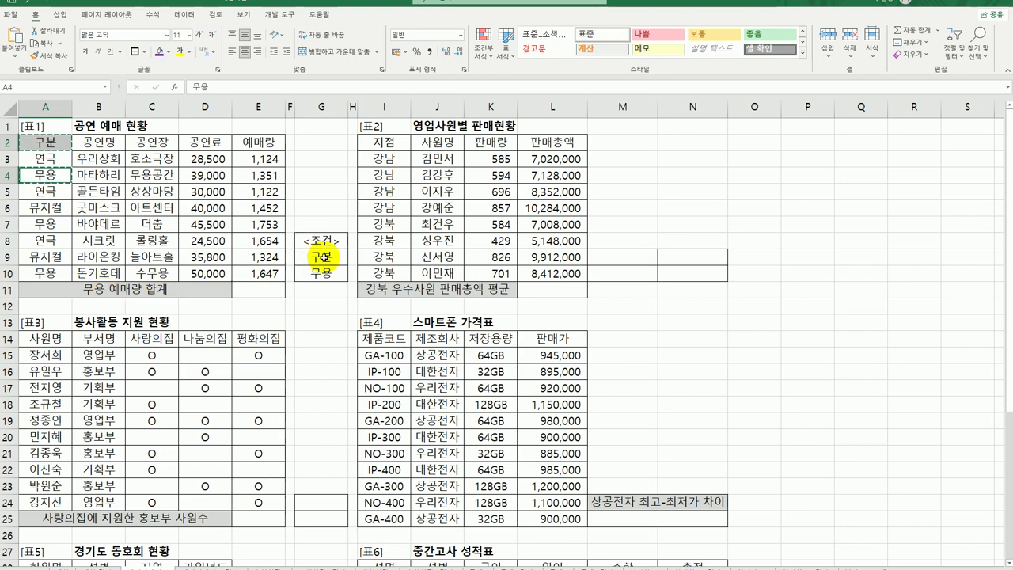
left_click(321, 256)
key("ctrl+v")
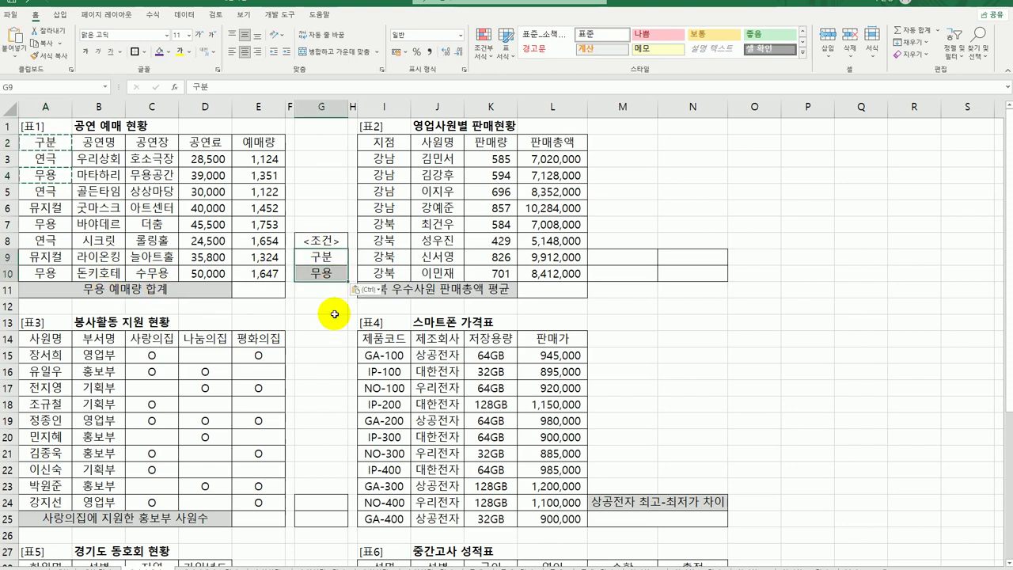
left_click(324, 279)
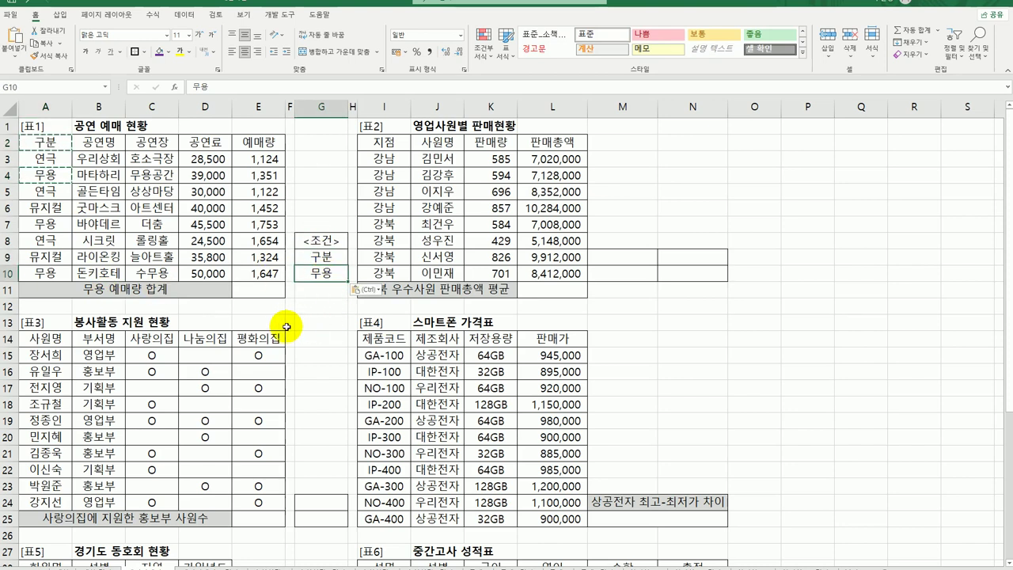
Step: Start a DSUM formula in E11 for the 무용 booking total and open its function arguments
left_click(267, 293)
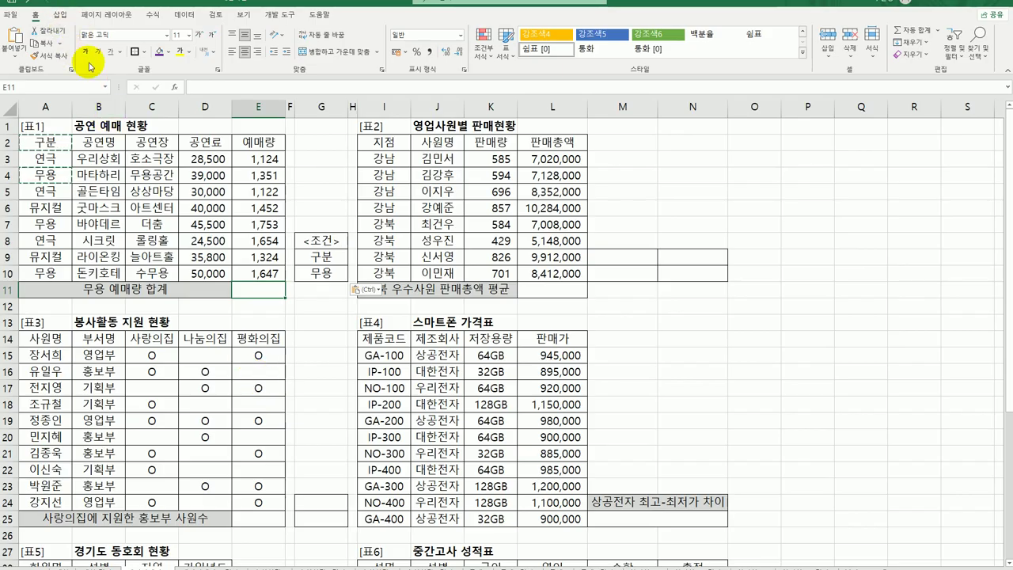
type("=ㅇ")
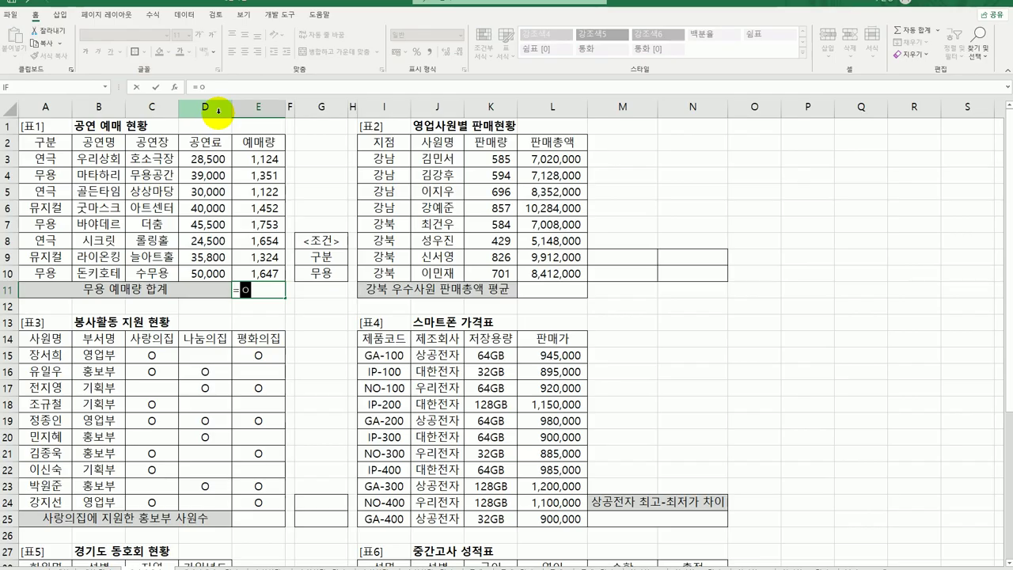
key("BackSpace")
type("d")
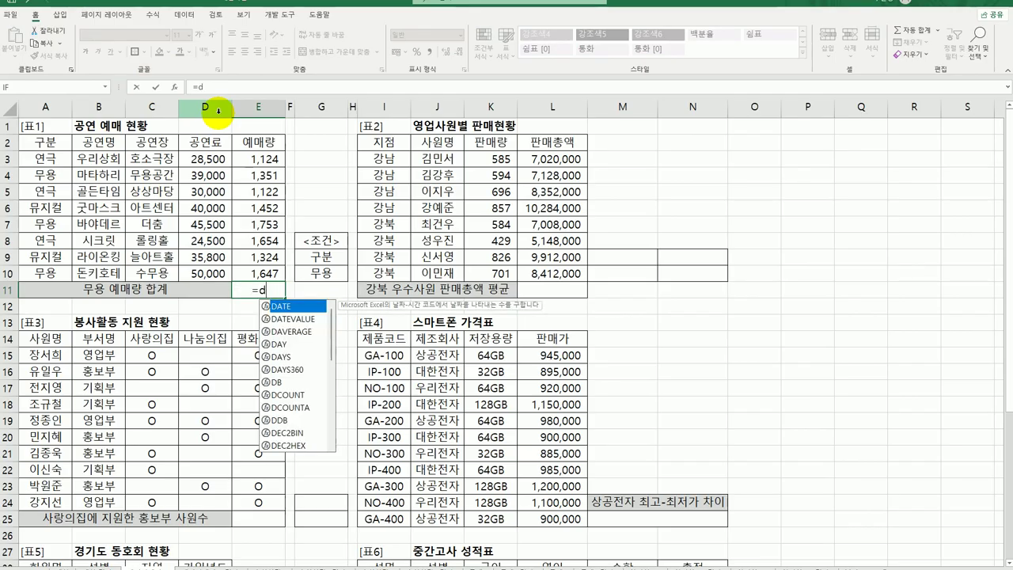
type("sum")
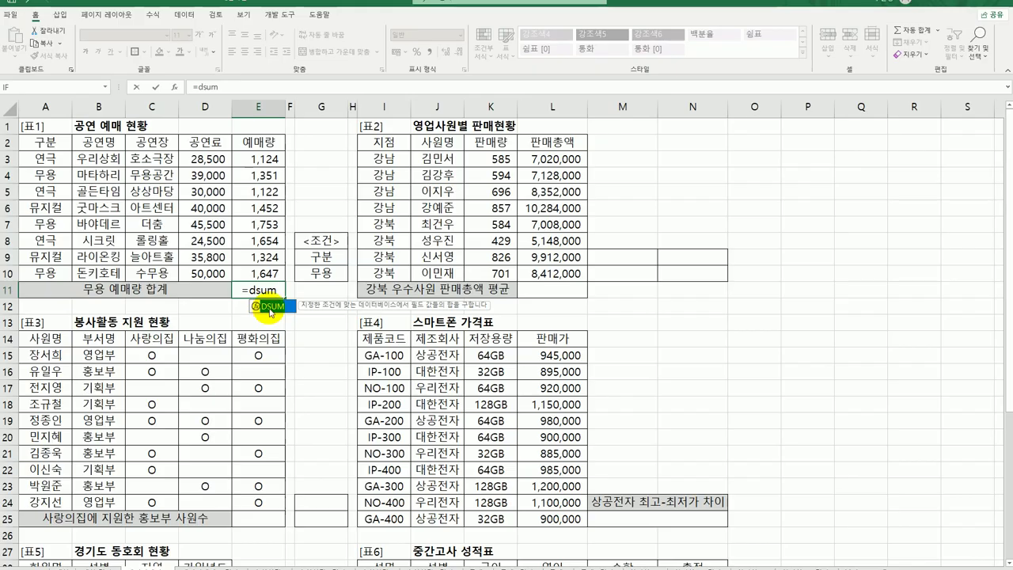
double_click(273, 307)
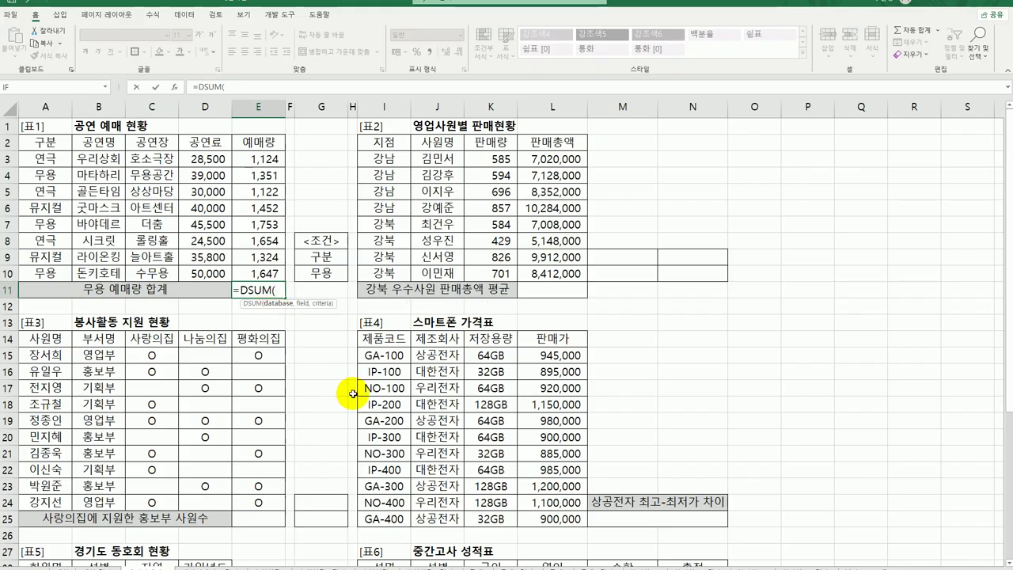
left_click(179, 89)
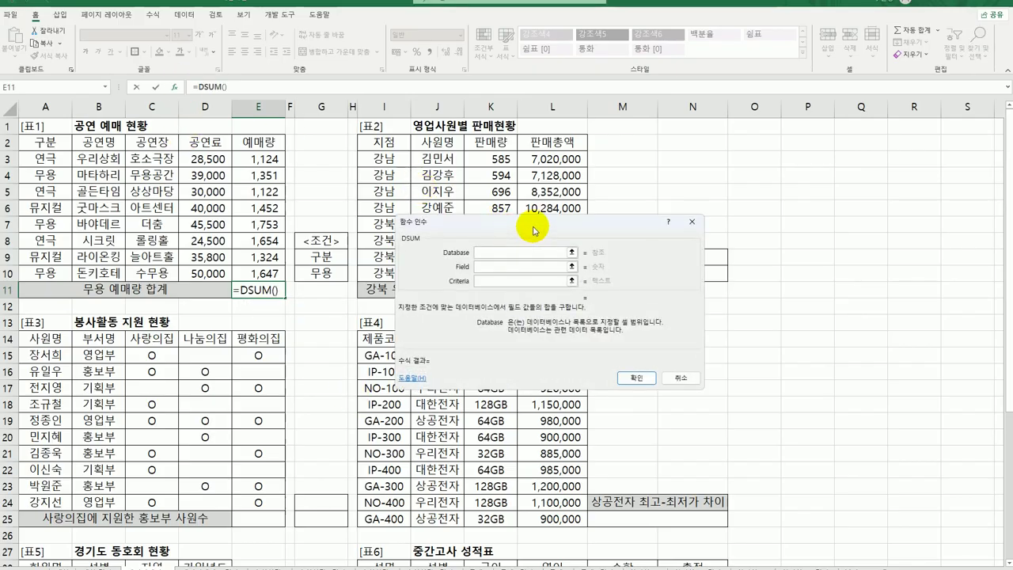
Step: Complete the DSUM arguments with database A2:E10, field 5 and criteria G9:G10
left_click_drag(541, 221, 520, 198)
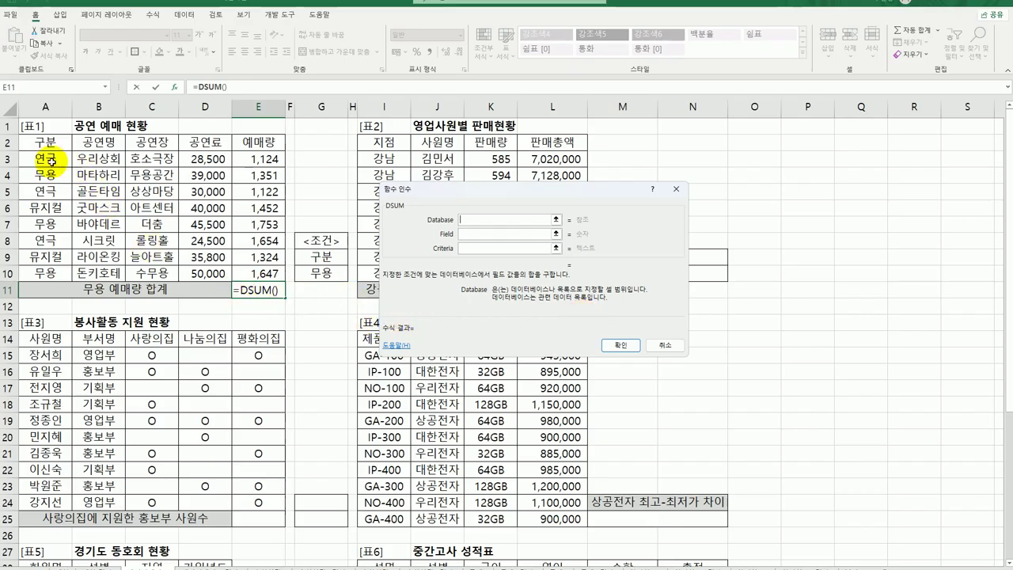
left_click_drag(44, 144, 263, 271)
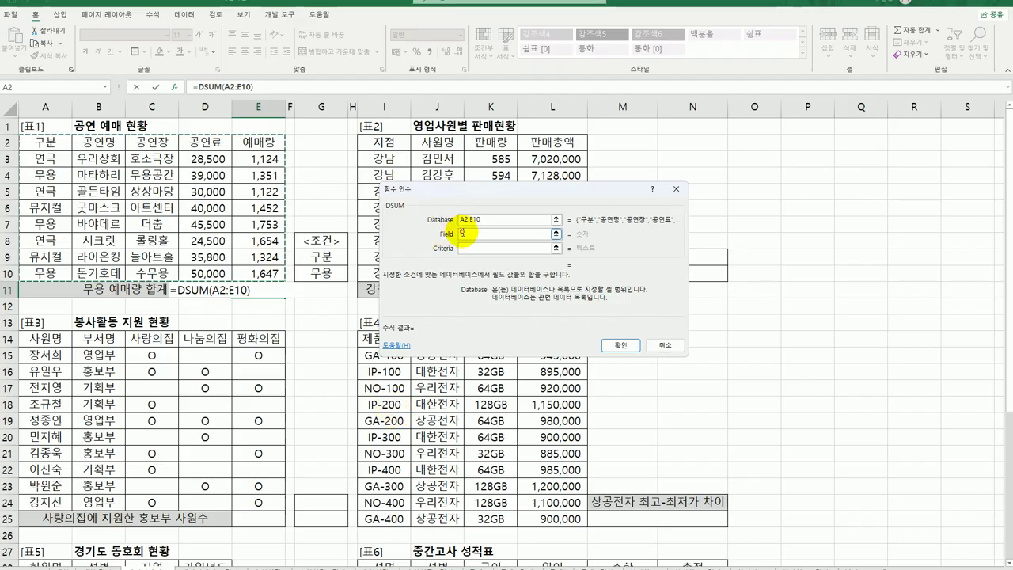
left_click(465, 234)
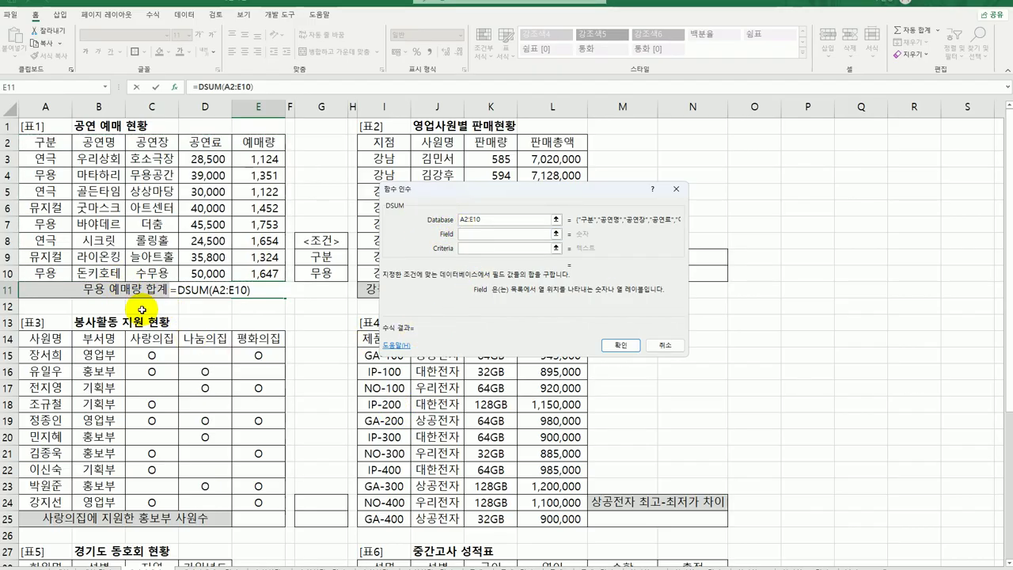
left_click(258, 143)
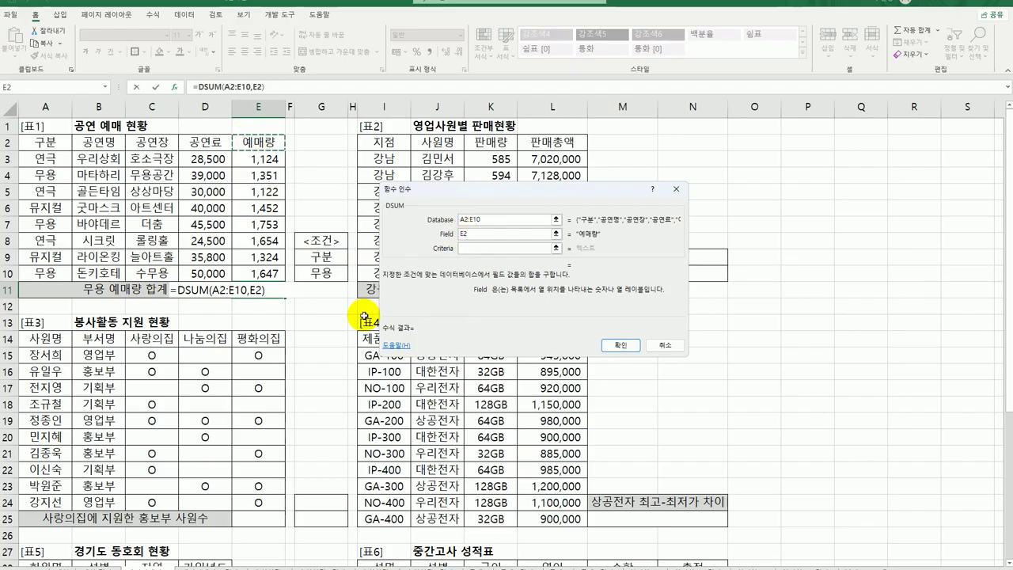
key("BackSpace")
key("BackSpace")
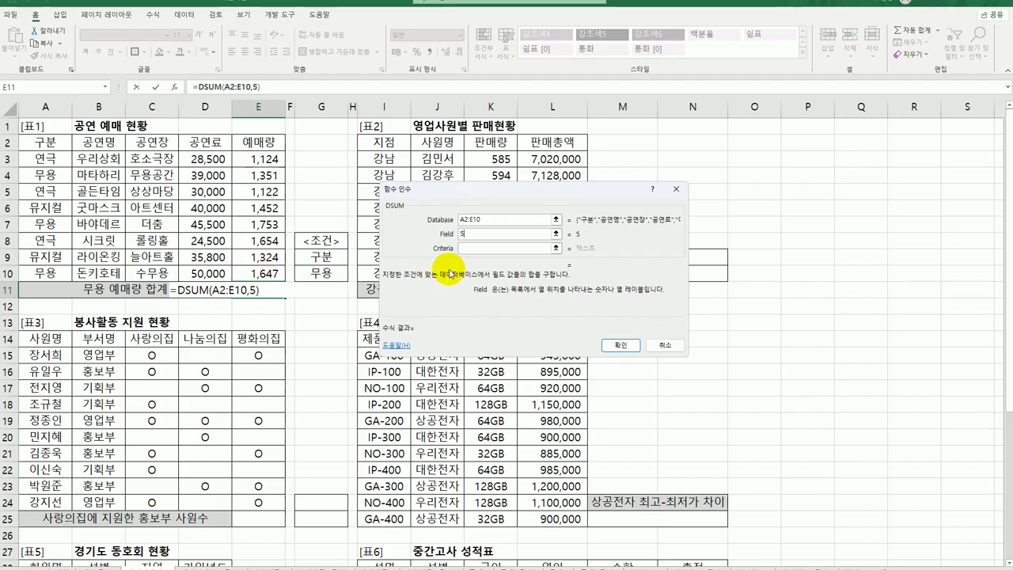
left_click(469, 249)
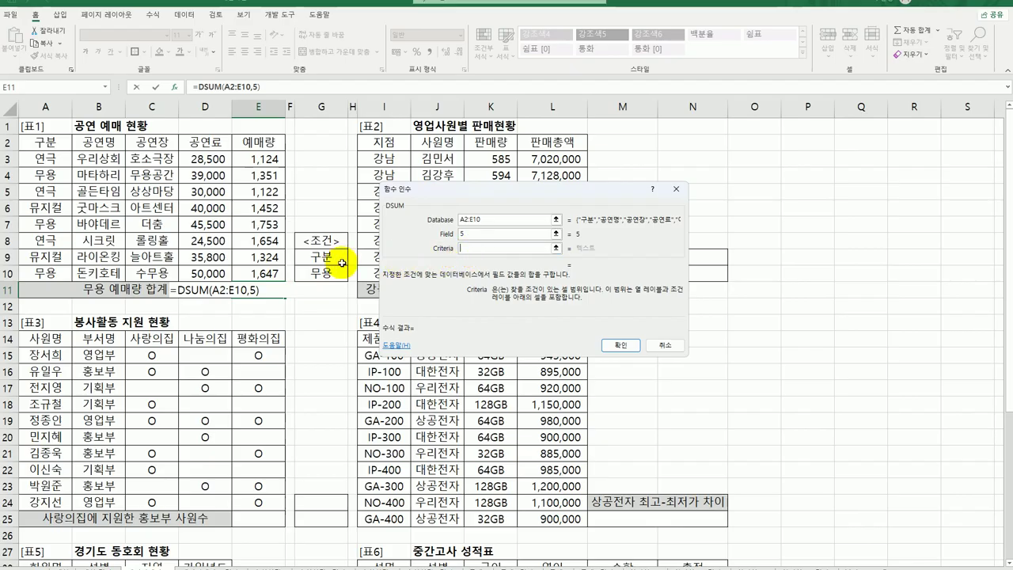
left_click_drag(323, 258, 327, 274)
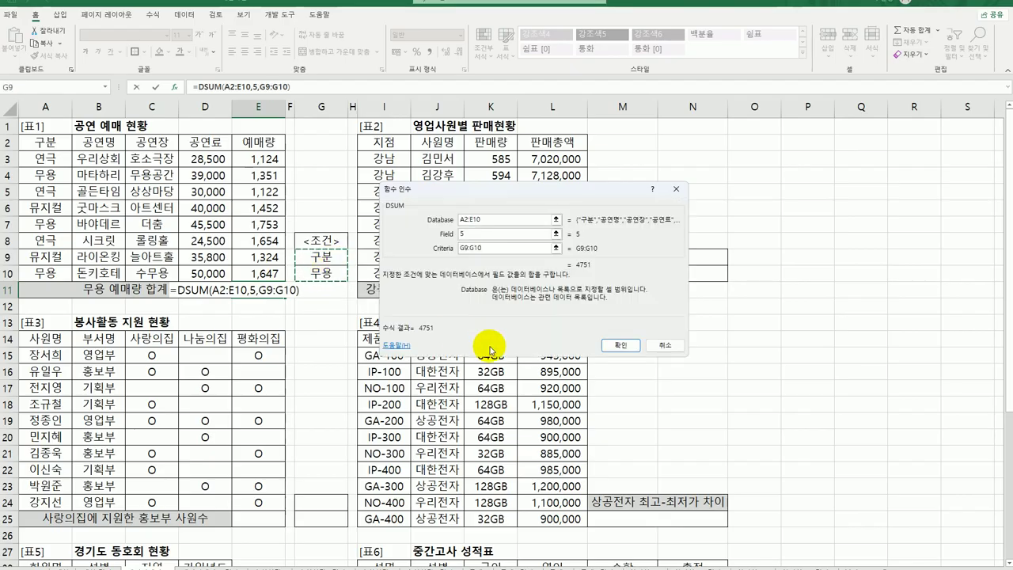
left_click(636, 345)
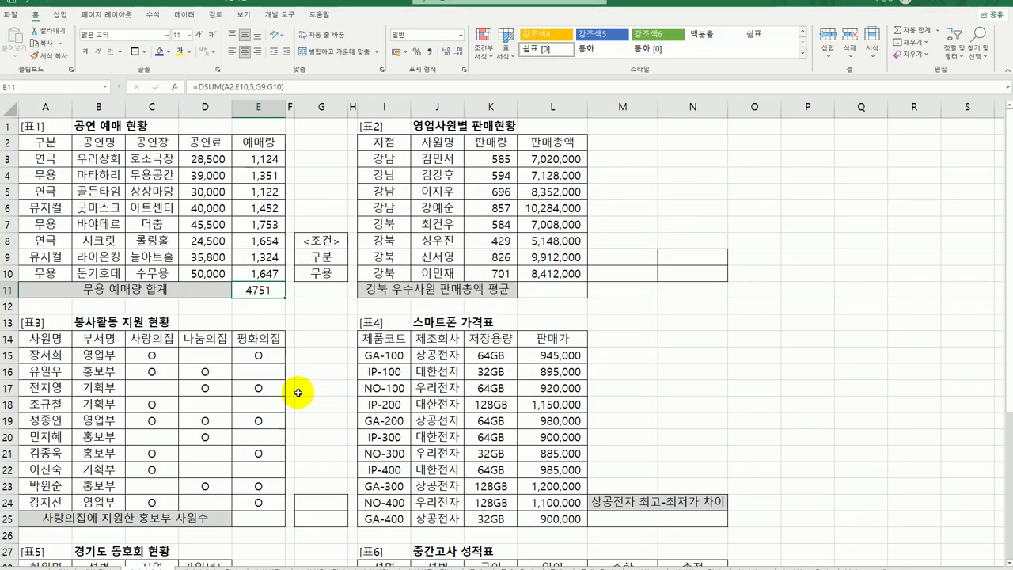
Step: Append &"매" to the DSUM formula in E11 so the total carries the unit 매
double_click(269, 298)
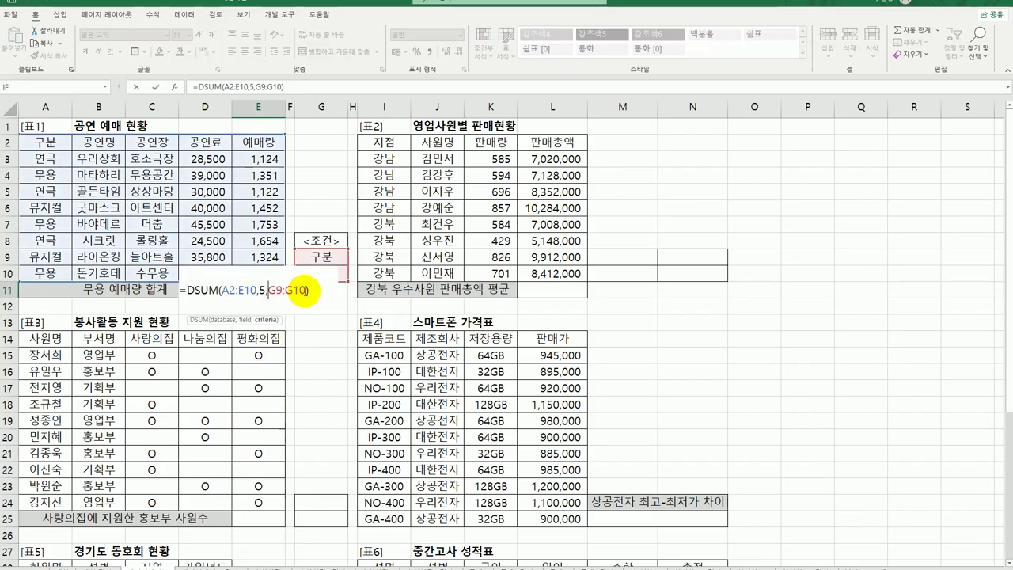
type("&")
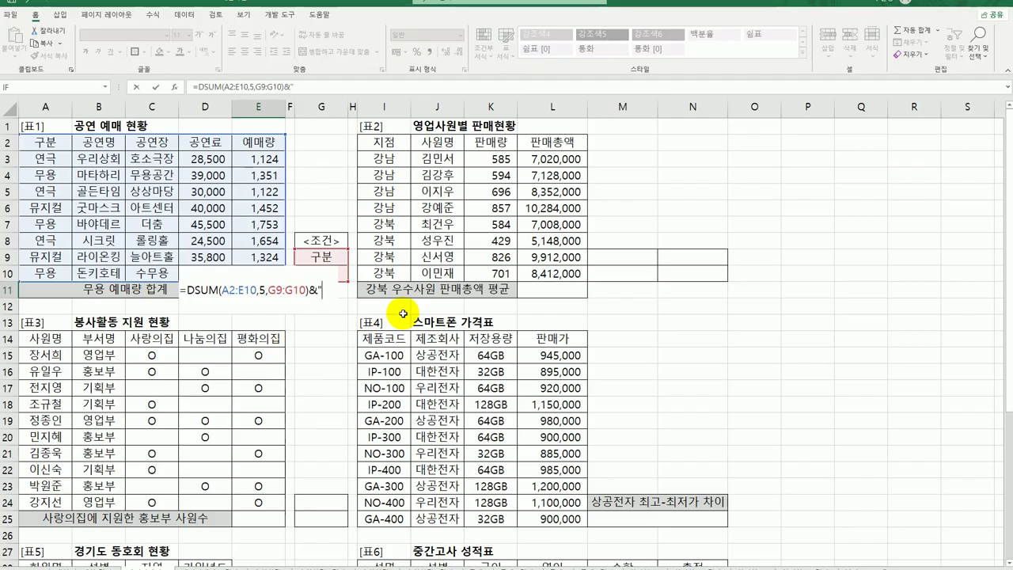
type("\"매")
key("Return")
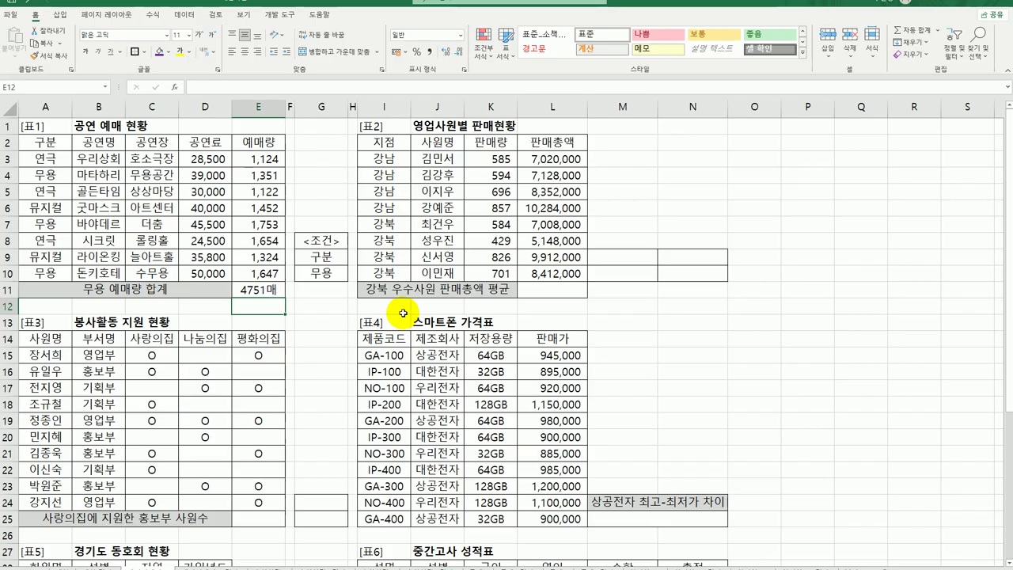
Step: Copy the 지점 heading in I2 and the 강북 entry in I7 of 표2 into M9:M10
left_click(557, 289)
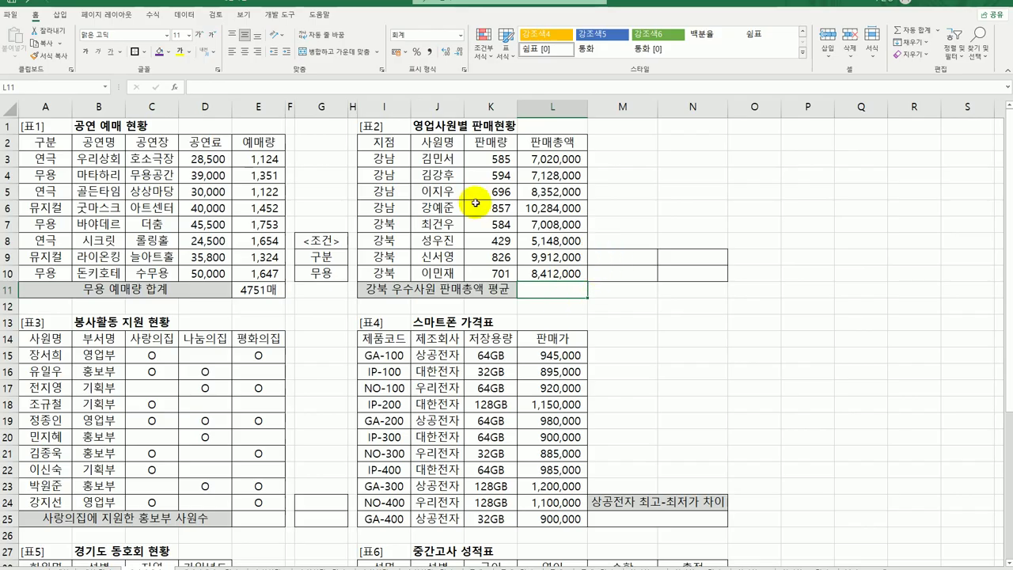
left_click(385, 142)
left_click(384, 224, "ctrl")
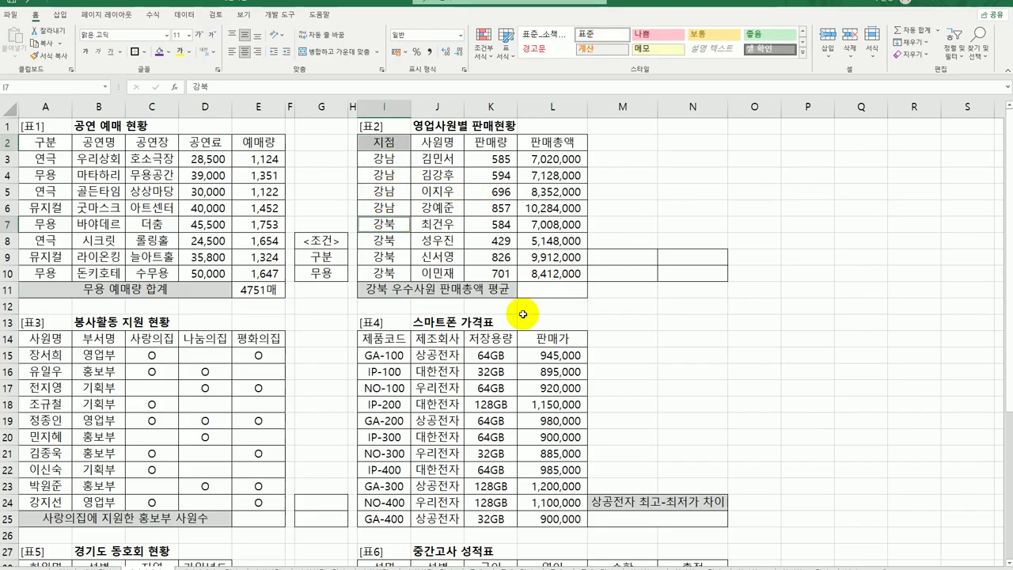
key("ctrl+c")
left_click(622, 258)
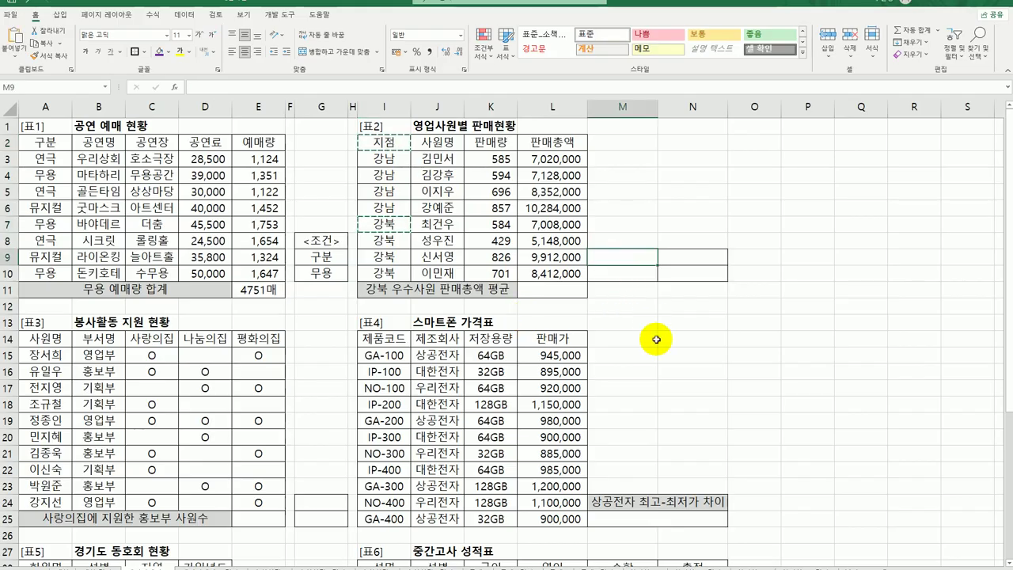
key("ctrl+v")
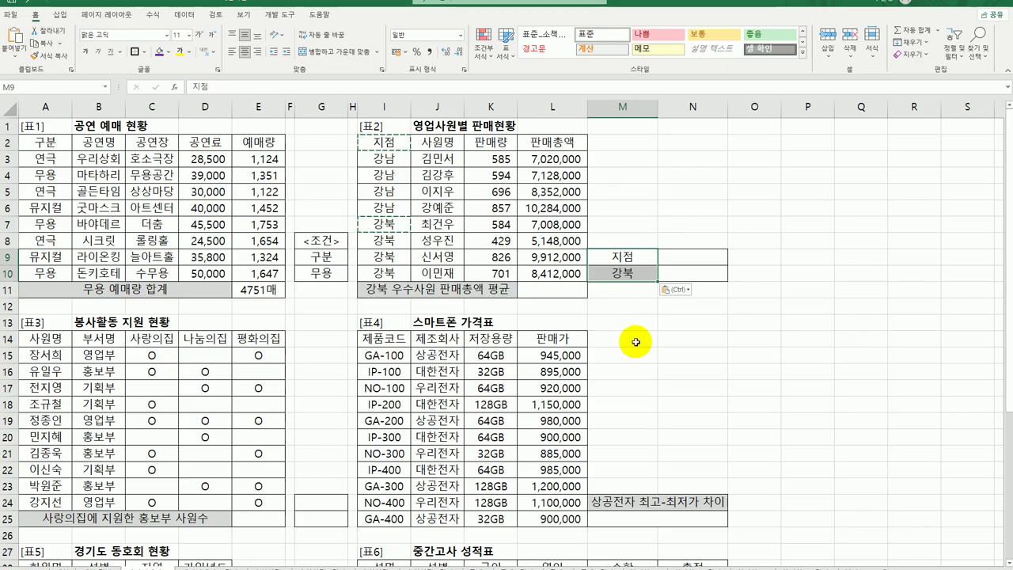
Step: Copy the 판매량 heading from K2 into N9 and enter the condition >=700 in N10
left_click(497, 143)
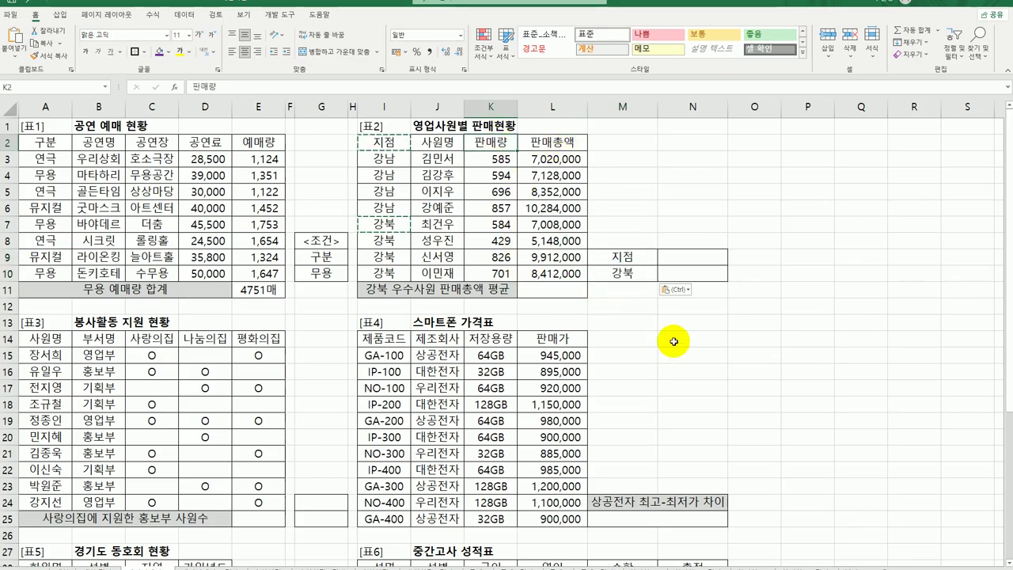
key("ctrl+c")
left_click(695, 249)
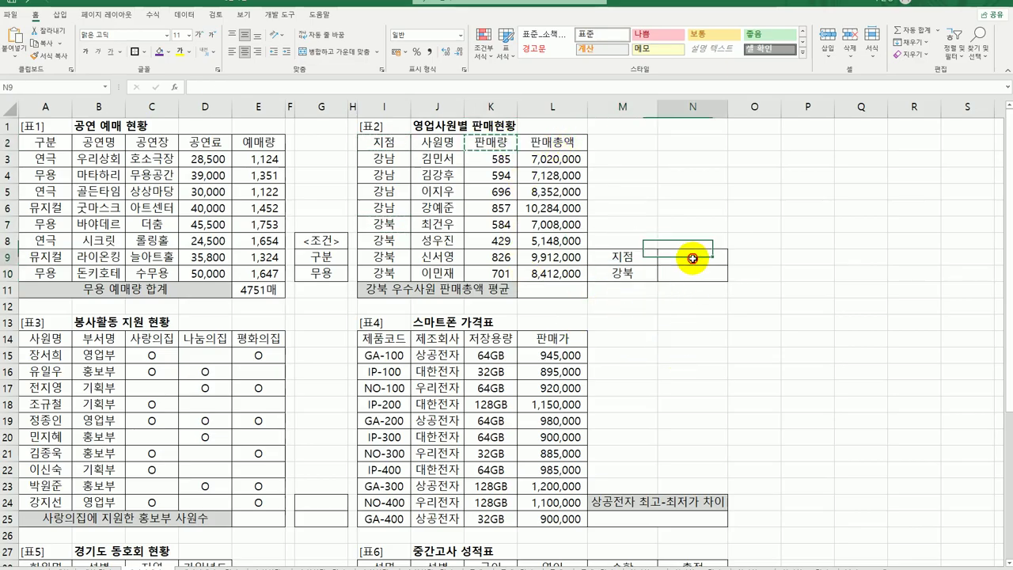
key("ctrl+v")
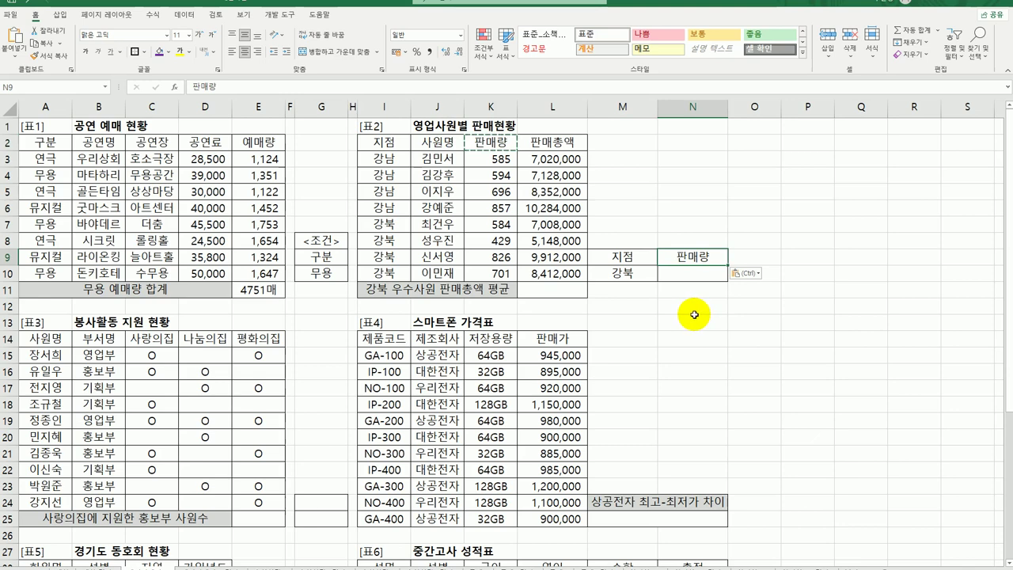
left_click(693, 272)
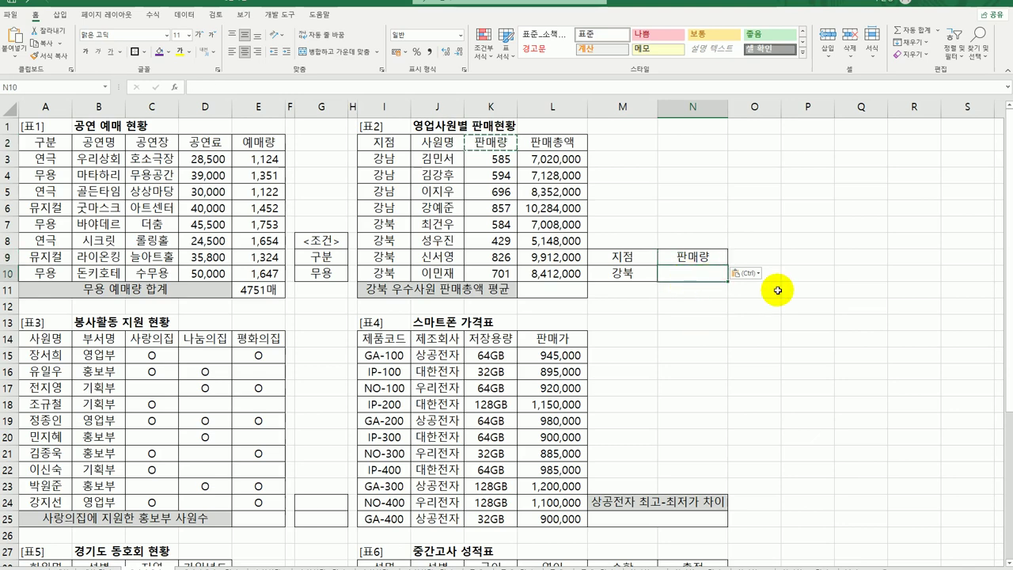
type(">=700")
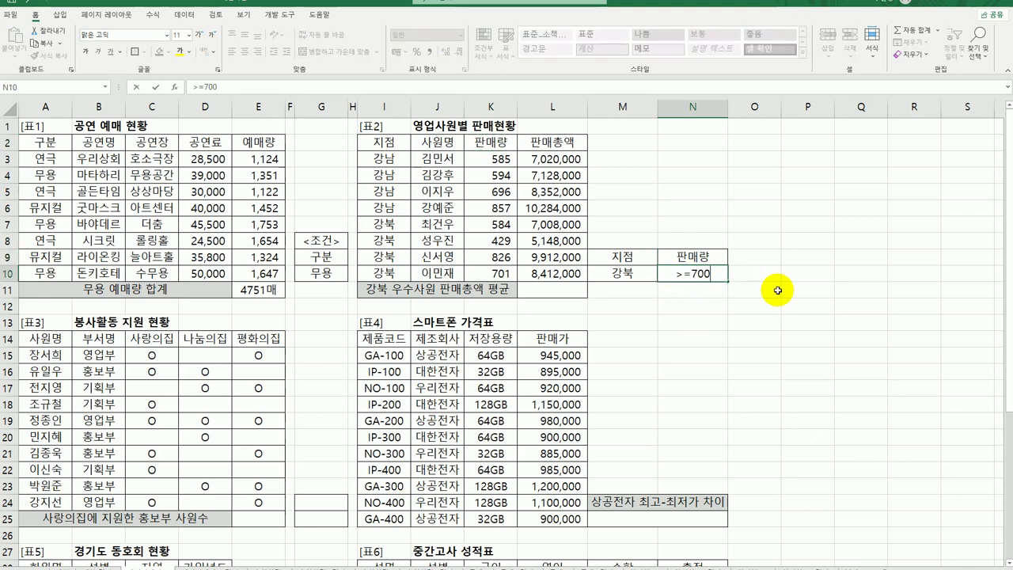
key("Return")
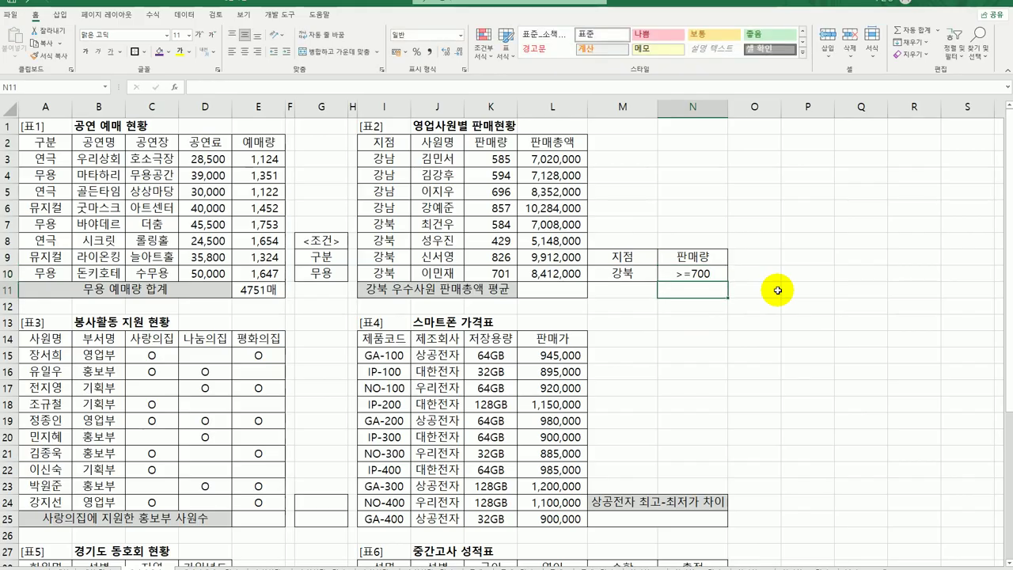
Step: Copy the 지점 and 판매량 criteria range M9:N10 to the cells starting at P9
left_click_drag(649, 277, 688, 275)
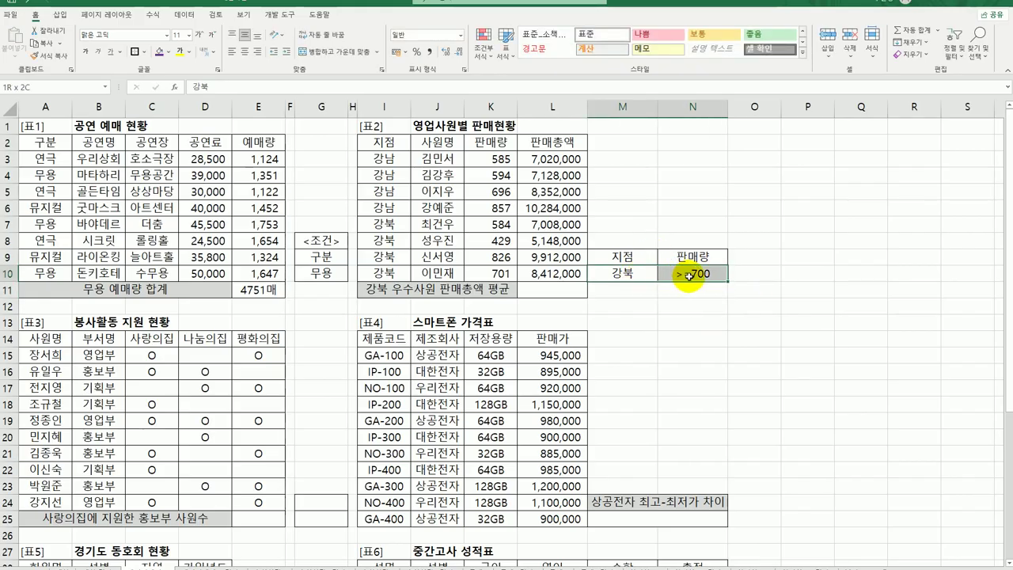
left_click(683, 338)
left_click_drag(625, 257, 691, 273)
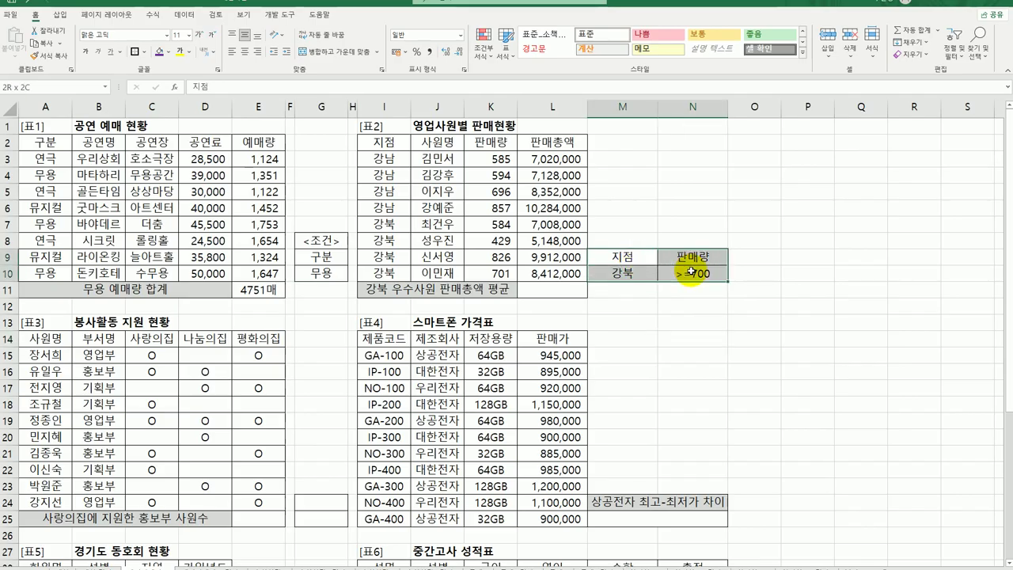
key("ctrl+c")
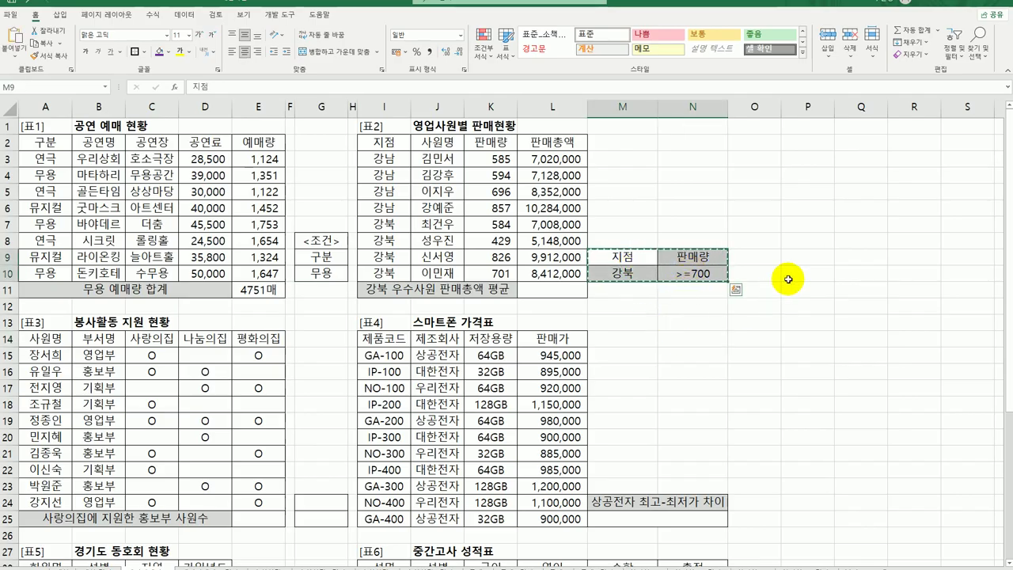
left_click(800, 257)
key("ctrl+v")
Step: Move the >=700 condition from Q10 down to Q11 so the copied criteria sit on separate rows
left_click(858, 275)
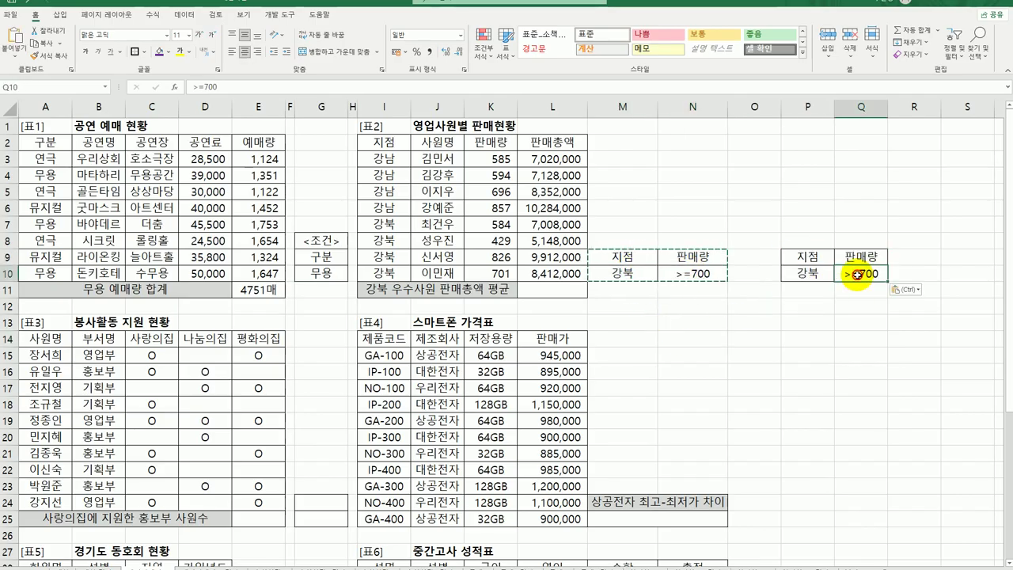
left_click_drag(857, 274, 859, 292)
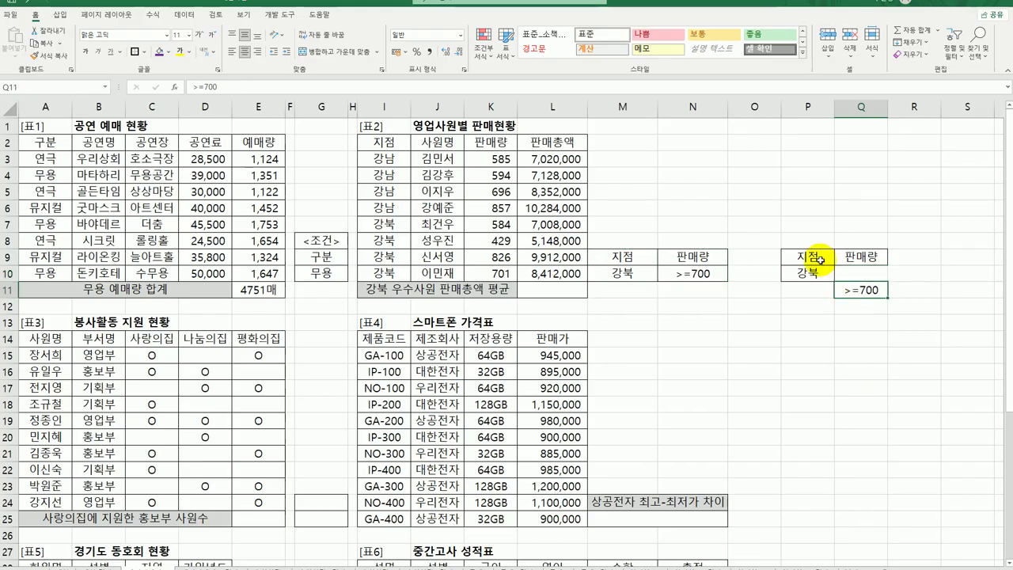
left_click_drag(808, 257, 863, 293)
left_click(794, 350)
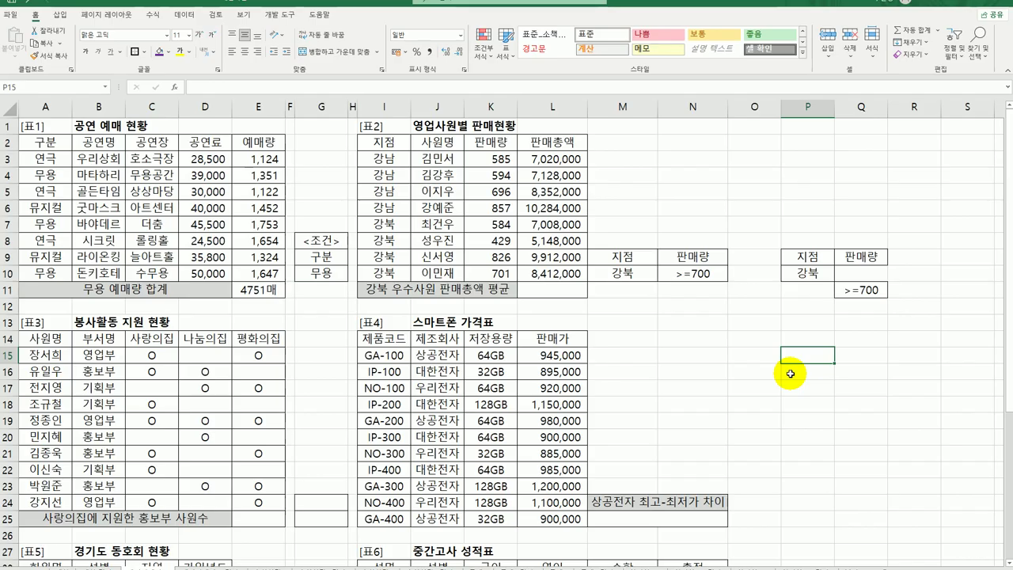
Step: Start a DAVERAGE formula in L11 for the 강북 우수사원 판매총액 average and open its function arguments
left_click(563, 142)
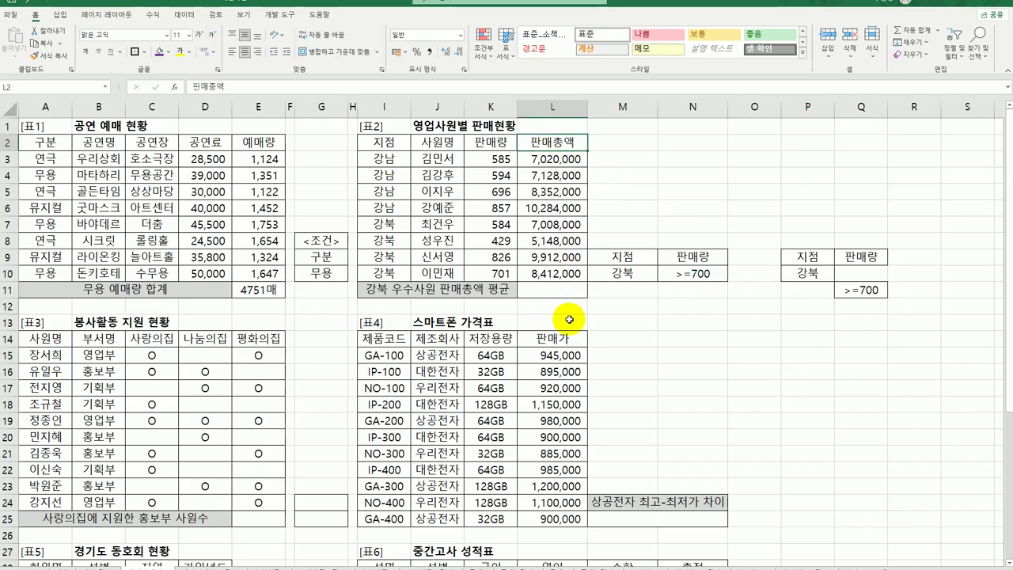
left_click(558, 290)
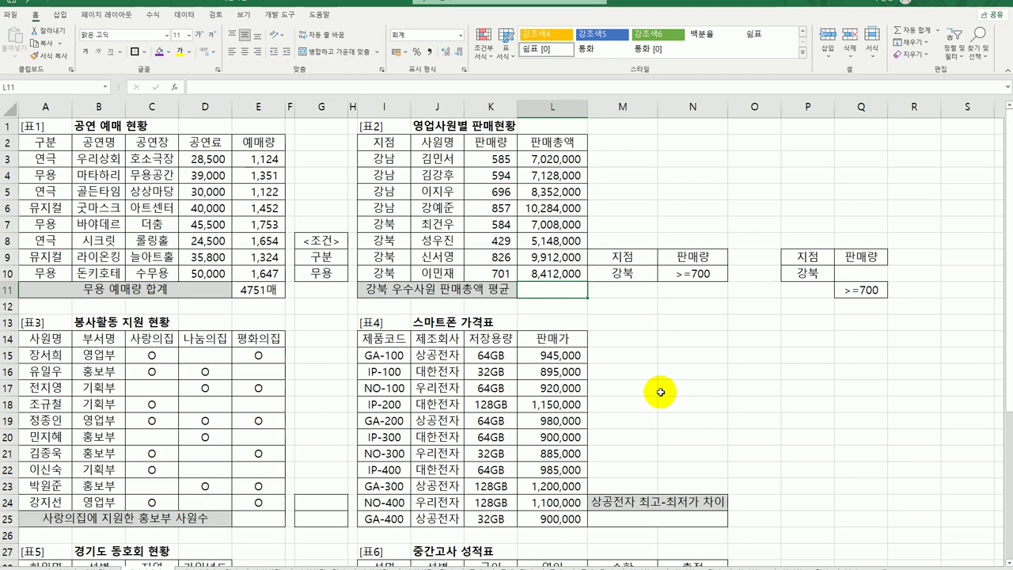
type("=")
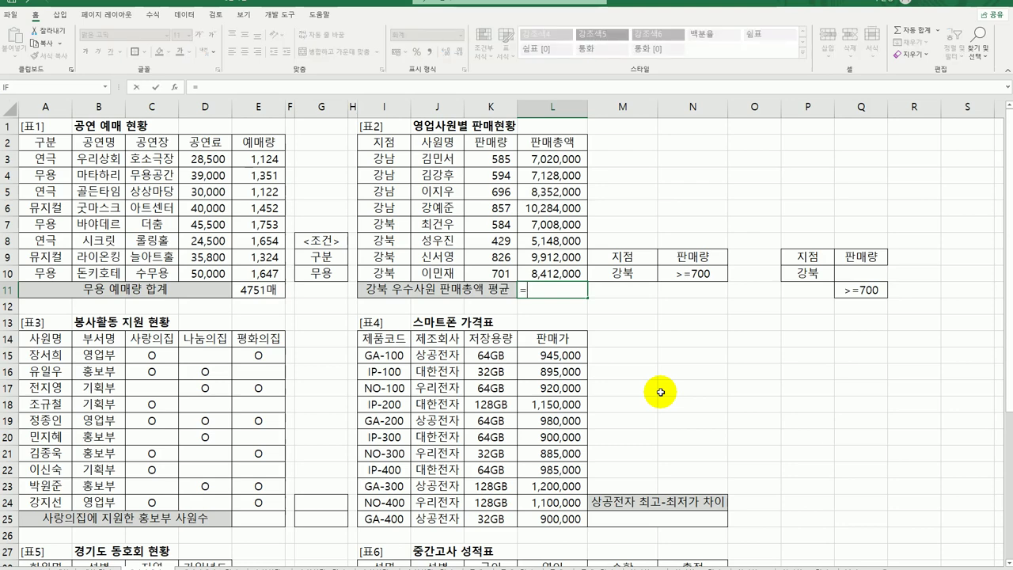
type("da")
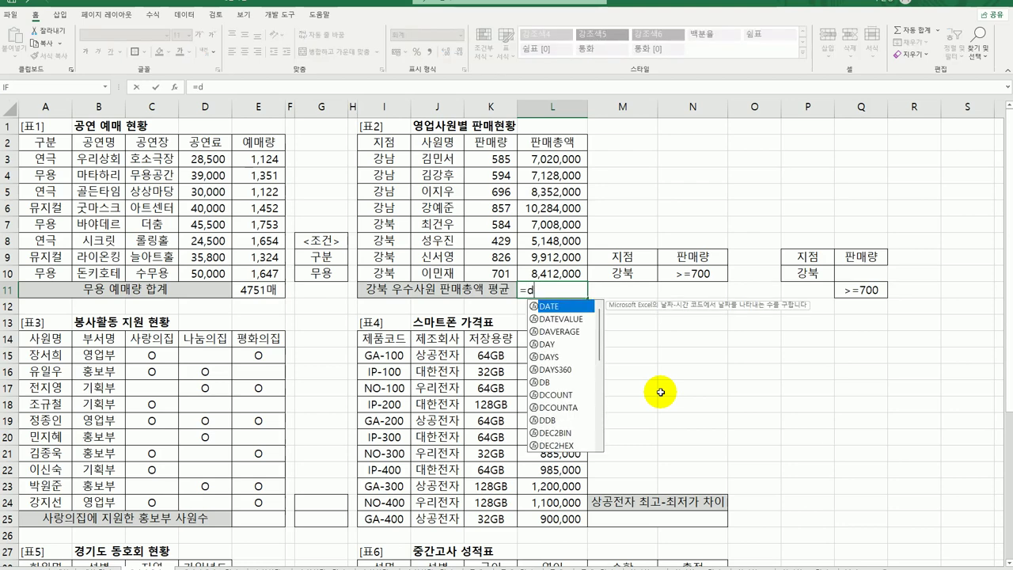
left_click(564, 331)
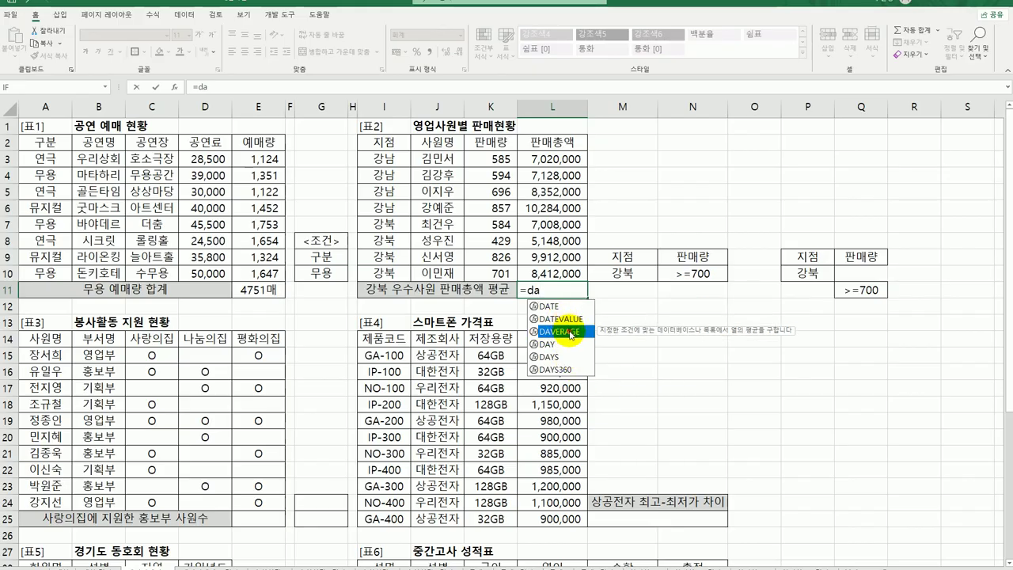
double_click(567, 331)
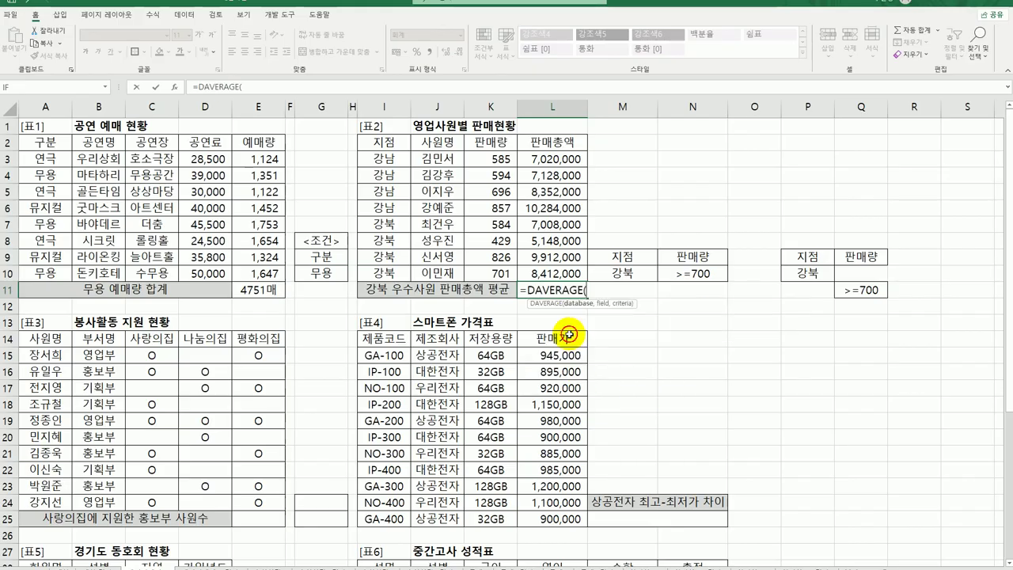
left_click(176, 89)
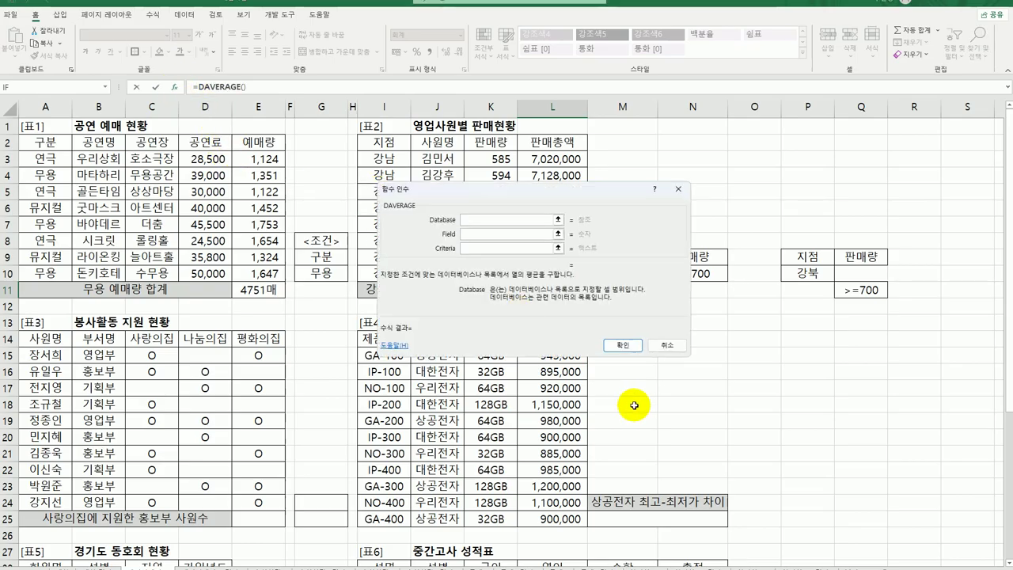
Step: Complete the DAVERAGE arguments with database I2:L10, field 4 and criteria M9:N10
left_click_drag(588, 194, 709, 354)
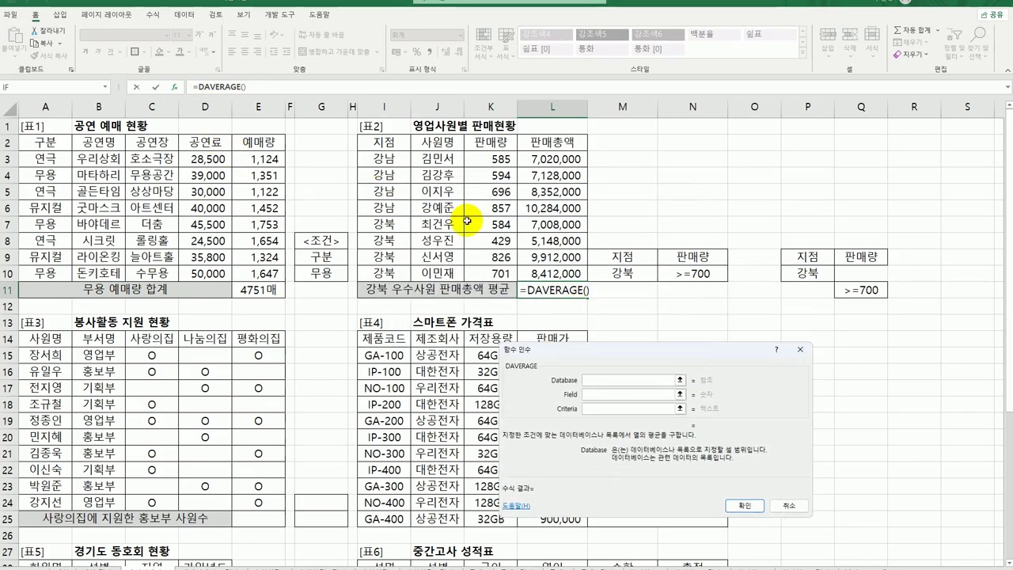
left_click_drag(396, 142, 552, 273)
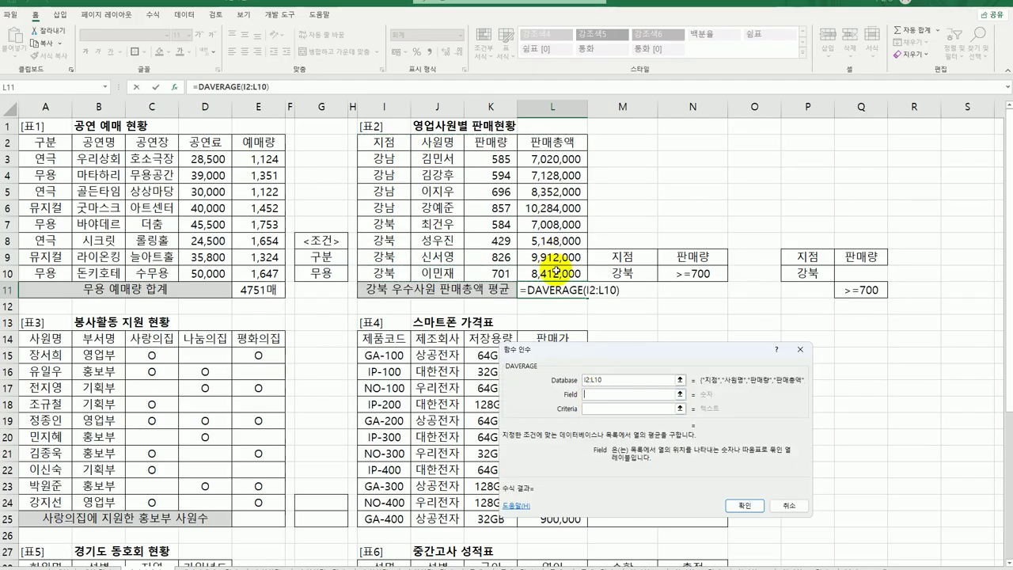
left_click(549, 144)
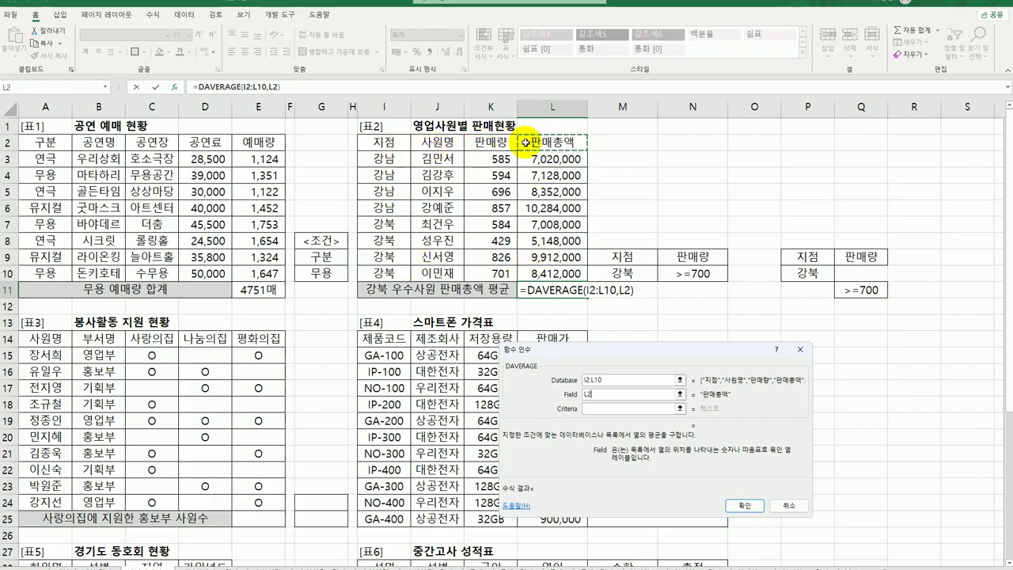
left_click(567, 397)
type("4")
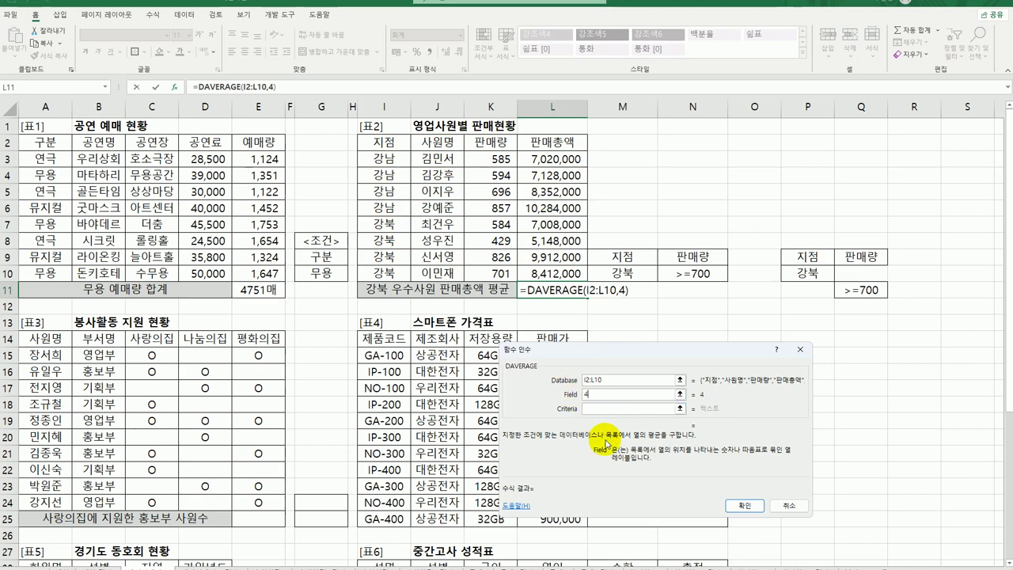
left_click(609, 408)
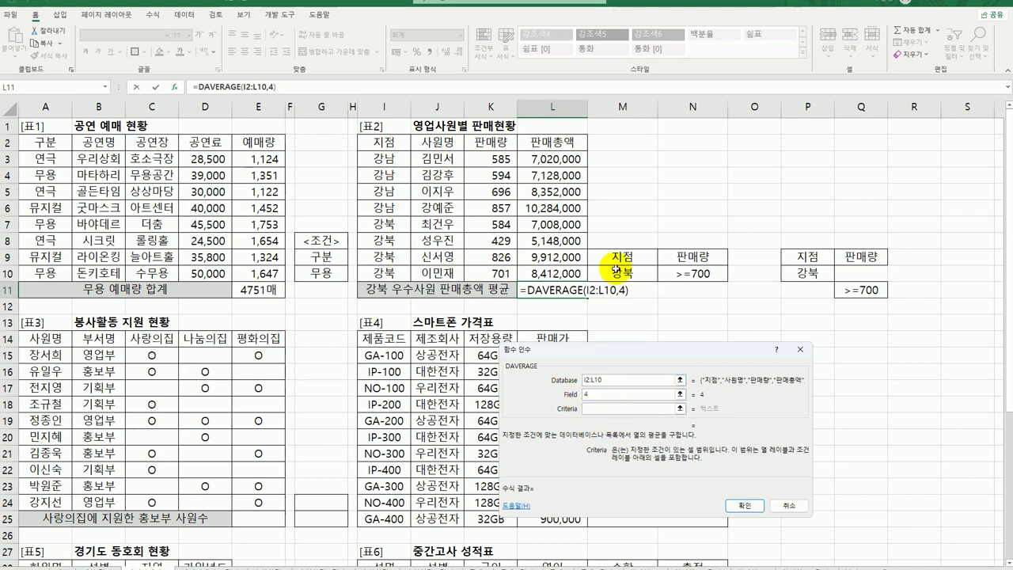
left_click_drag(621, 255, 696, 273)
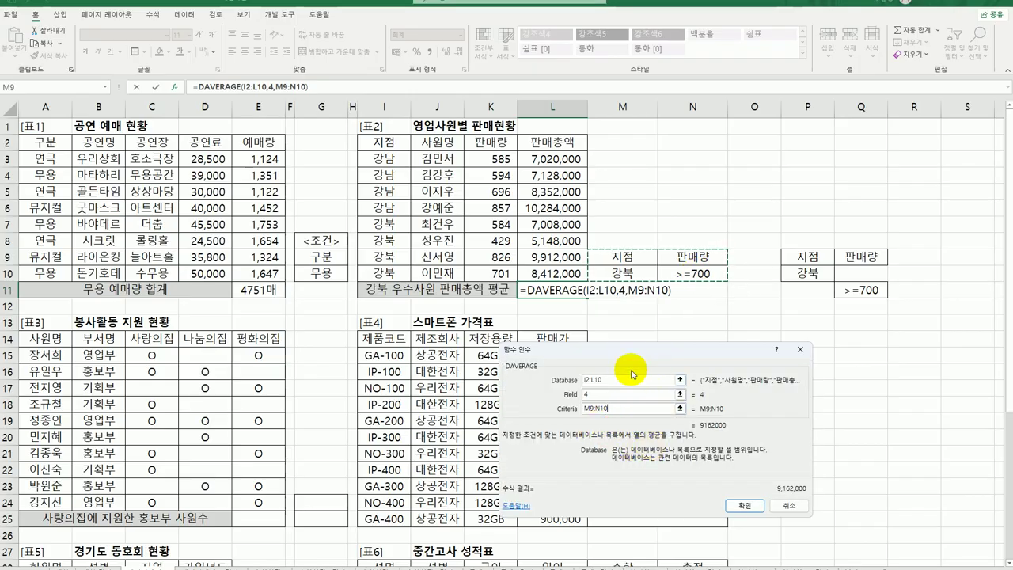
left_click_drag(630, 349, 648, 310)
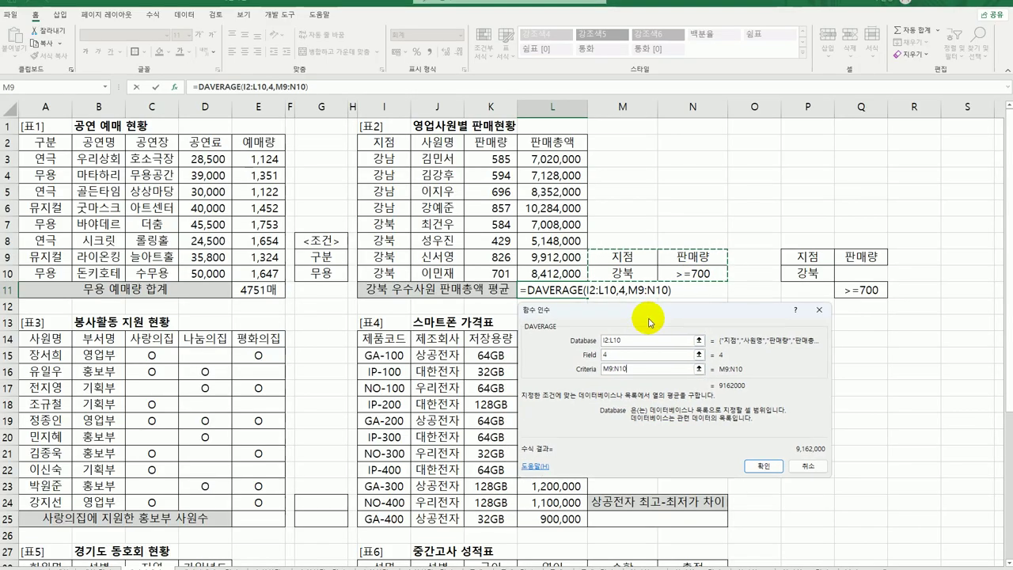
left_click(759, 467)
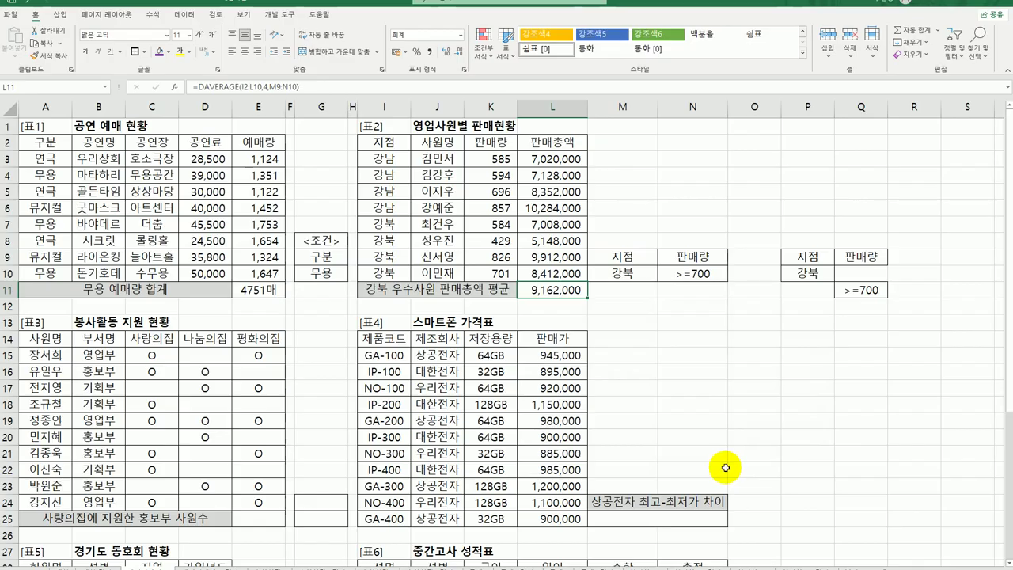
Step: Copy the 부서명 heading in B14 and the 홍보부 entry in B16 of 표3 into G24:G25
scroll(415, 437, "down", 2)
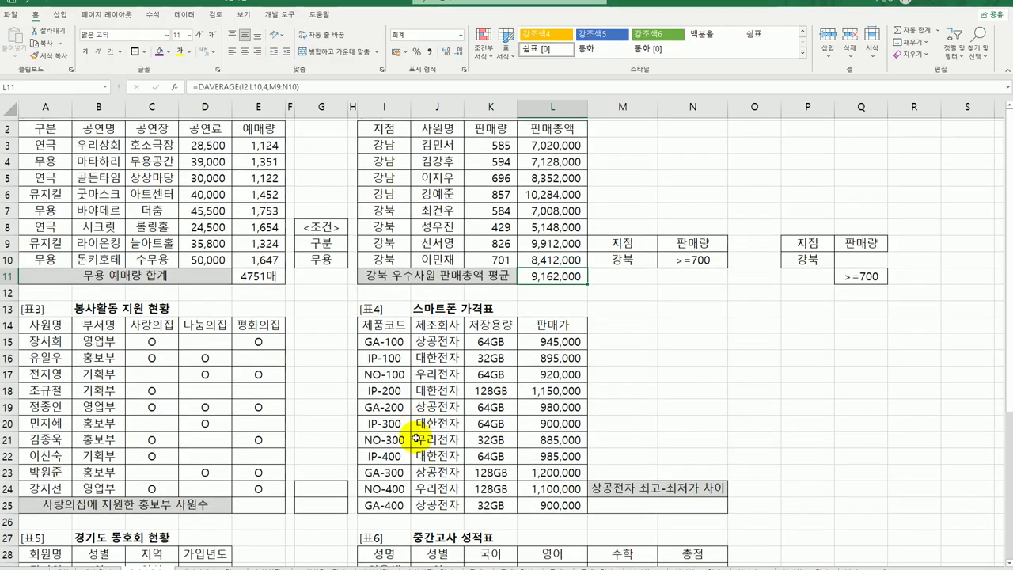
scroll(416, 438, "down", 3)
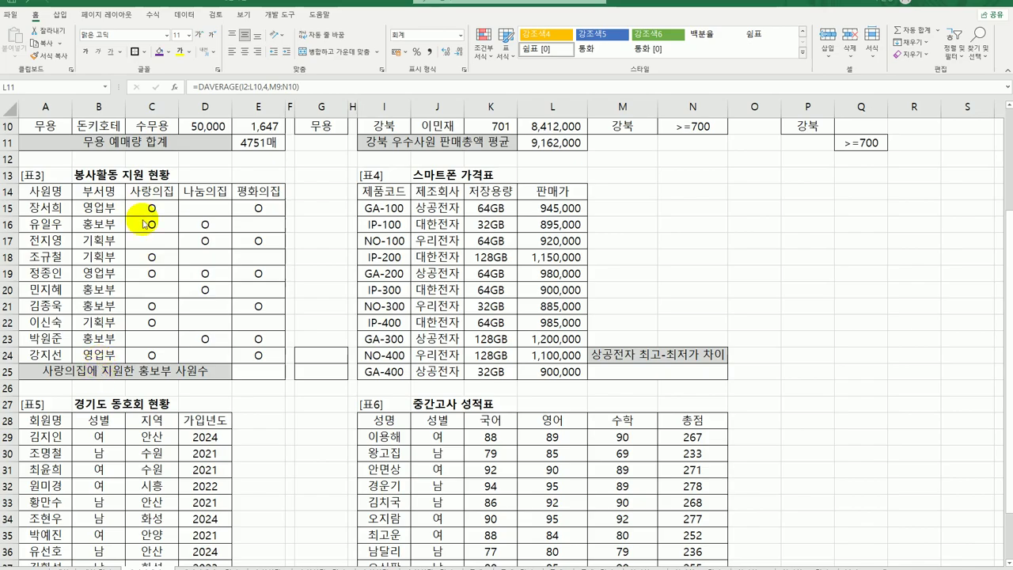
left_click(148, 192)
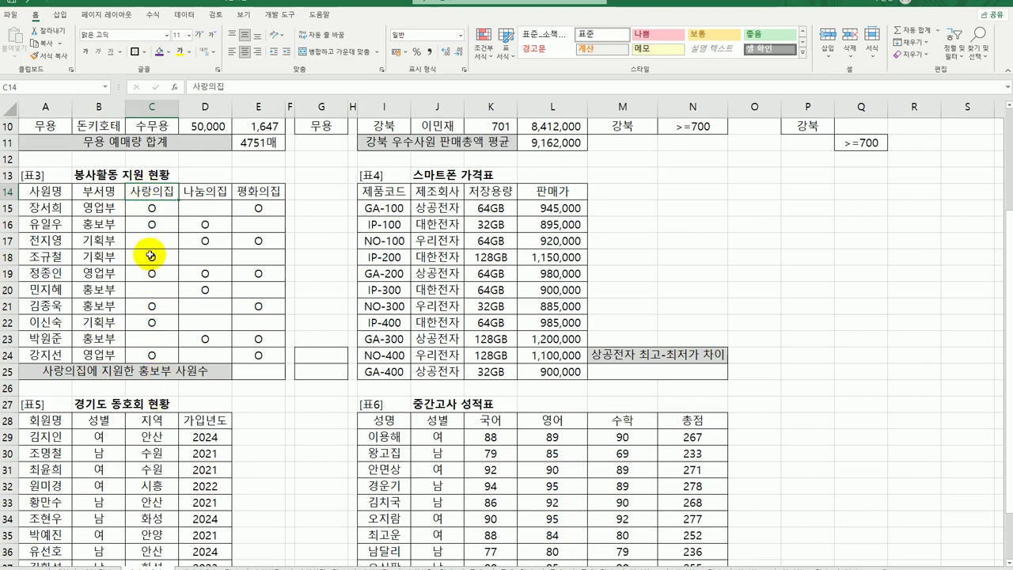
left_click(110, 224)
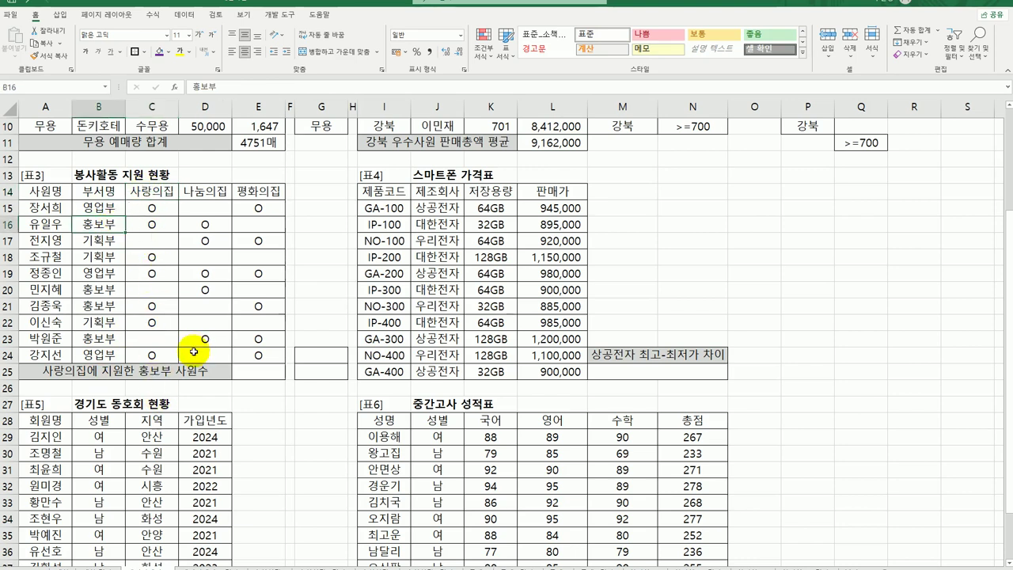
left_click(258, 374)
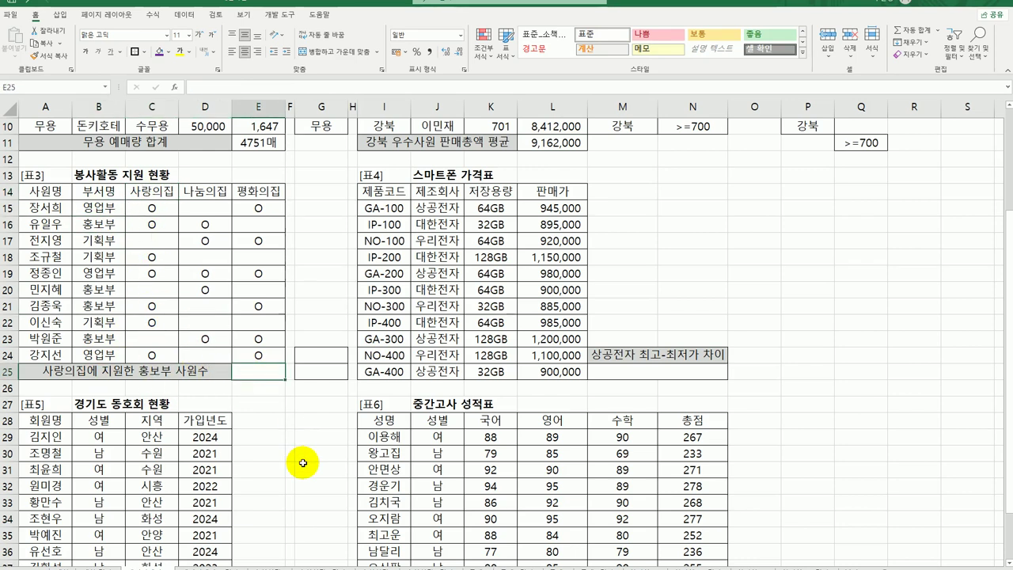
left_click(144, 191)
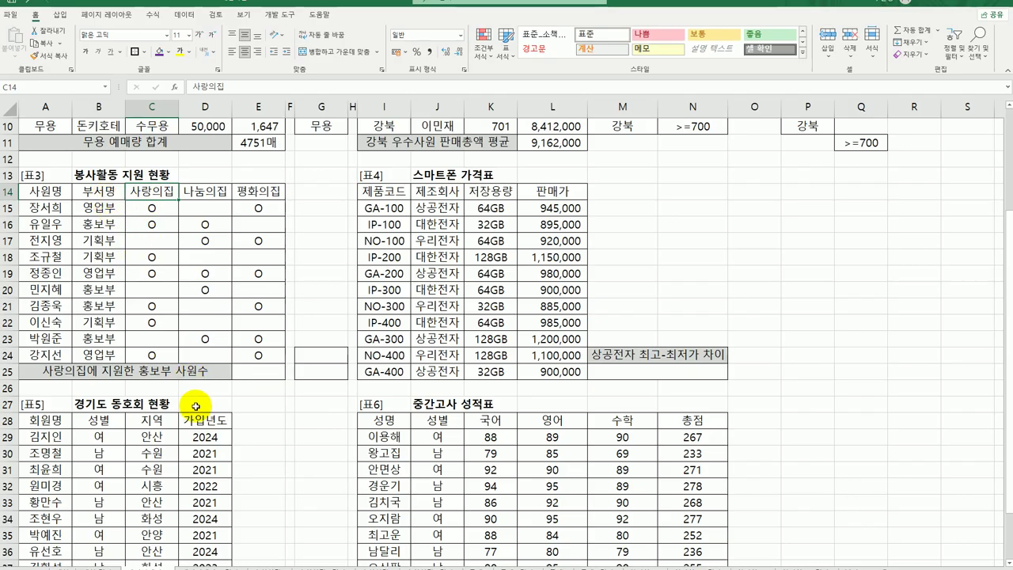
left_click(94, 190)
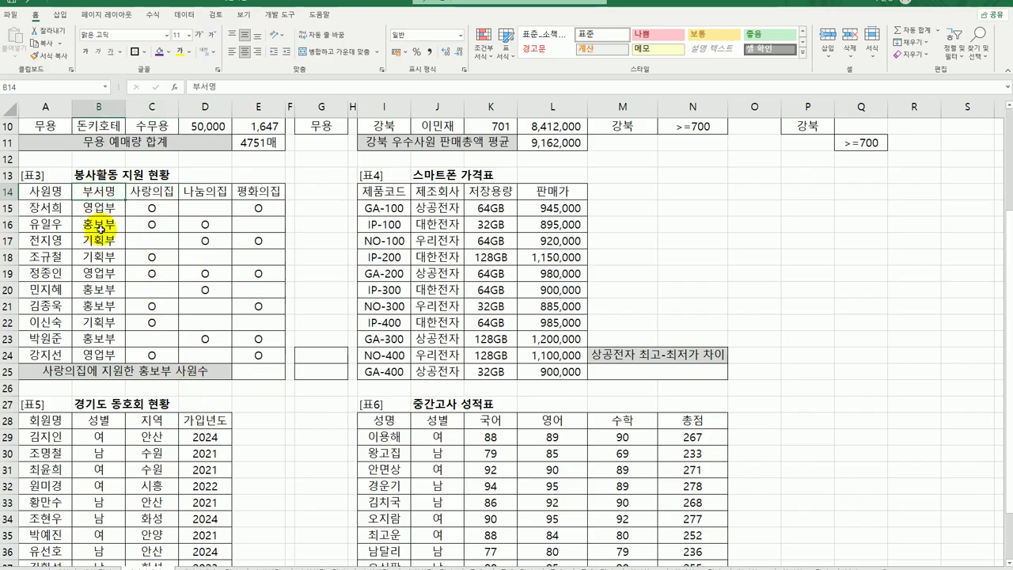
left_click(99, 224, "ctrl")
key("ctrl+c")
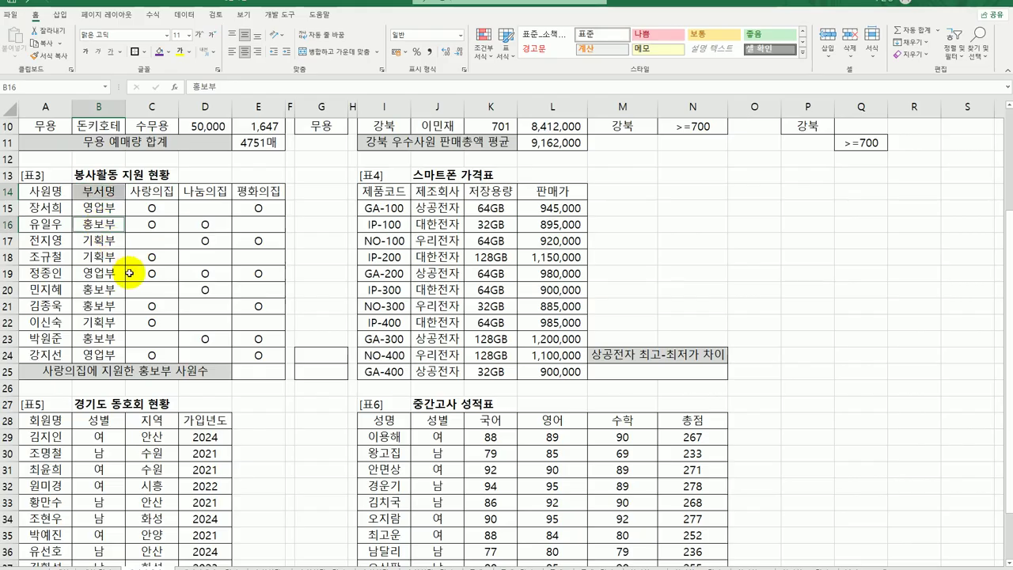
left_click(331, 355)
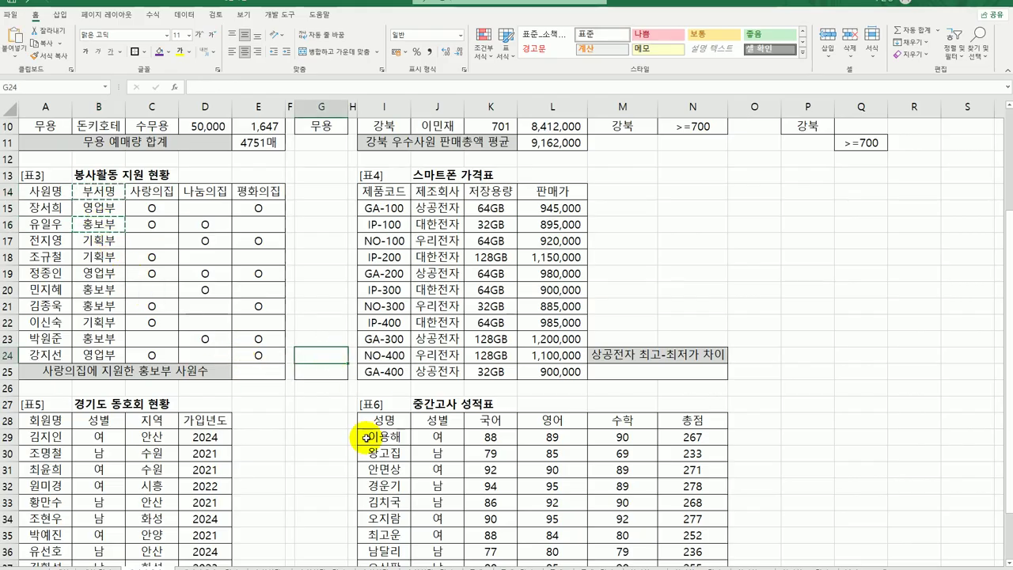
key("ctrl+v")
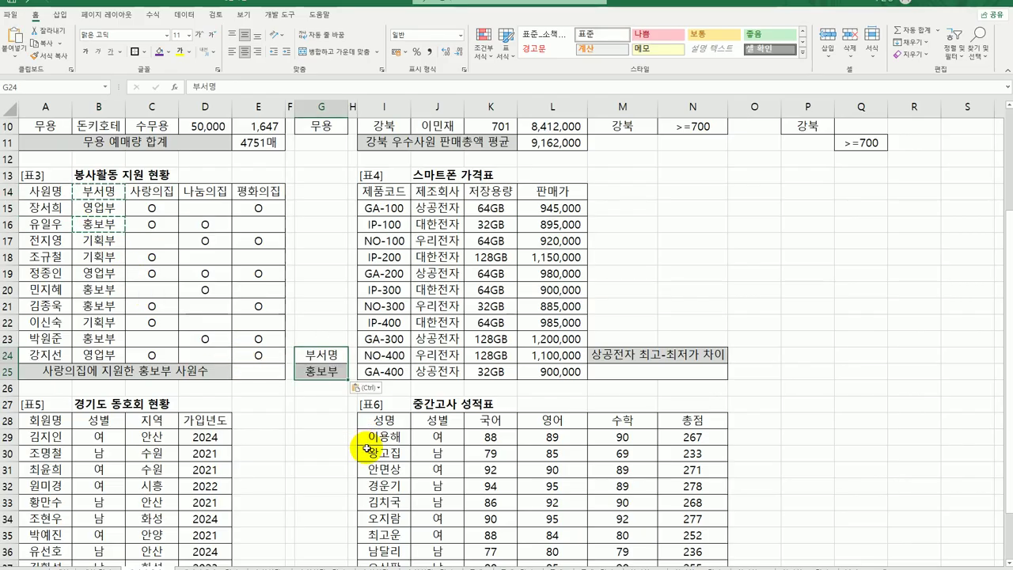
Step: Start a DCOUNTA formula in E25 for the number of 홍보부 employees who supported 사랑의집 and open its function arguments
left_click(271, 371)
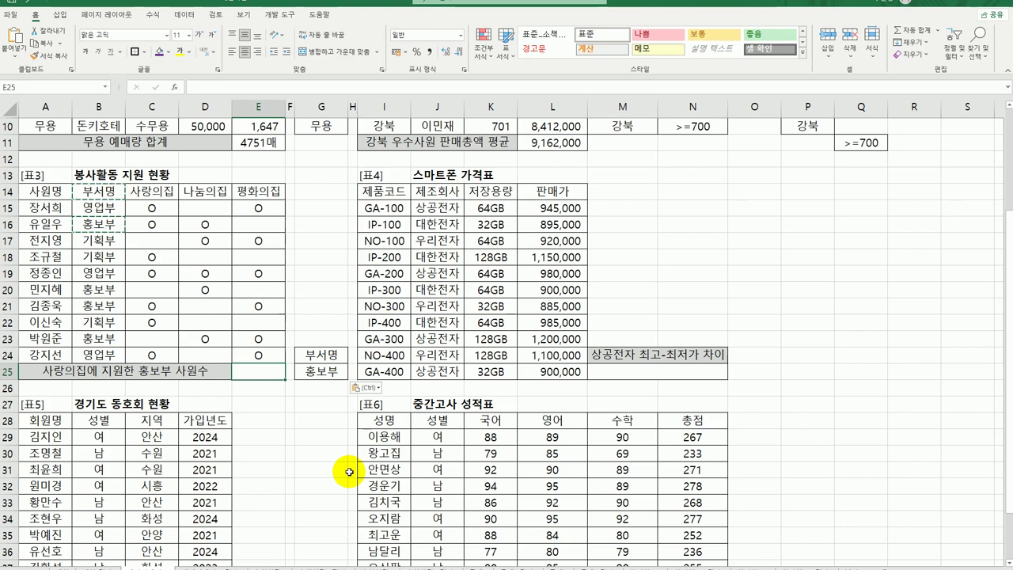
left_click(151, 192)
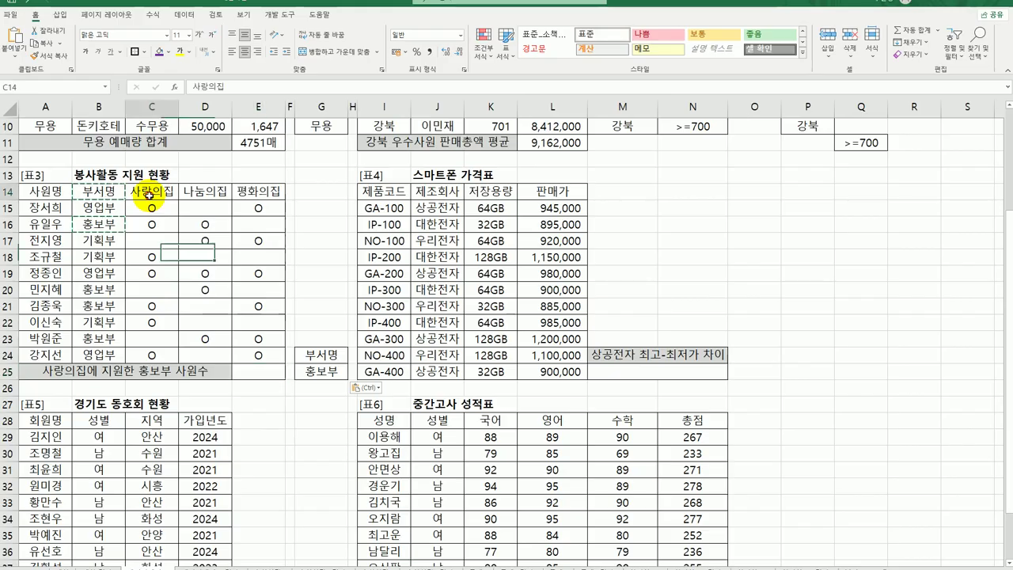
left_click(148, 261)
left_click(262, 370)
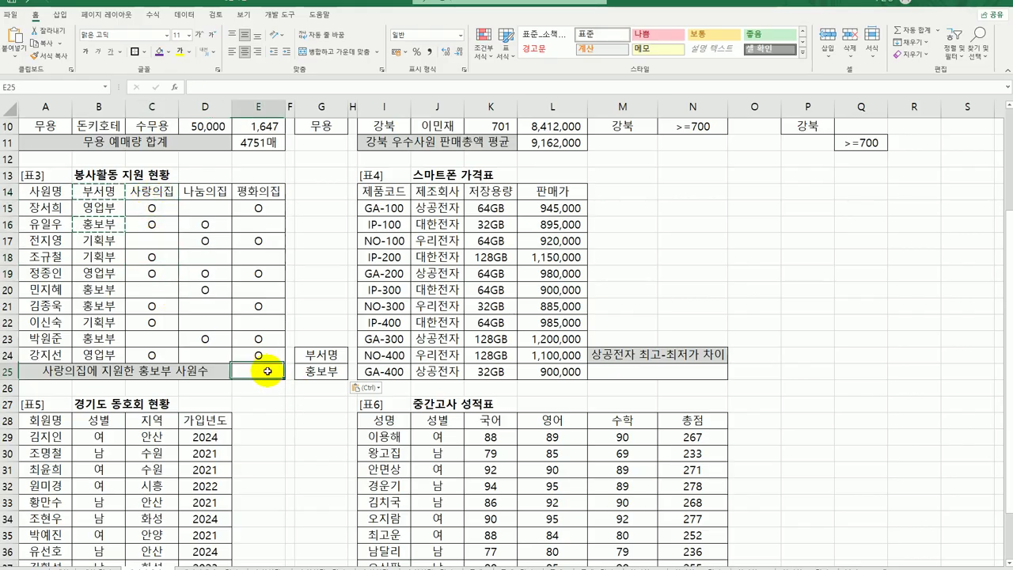
type("=d")
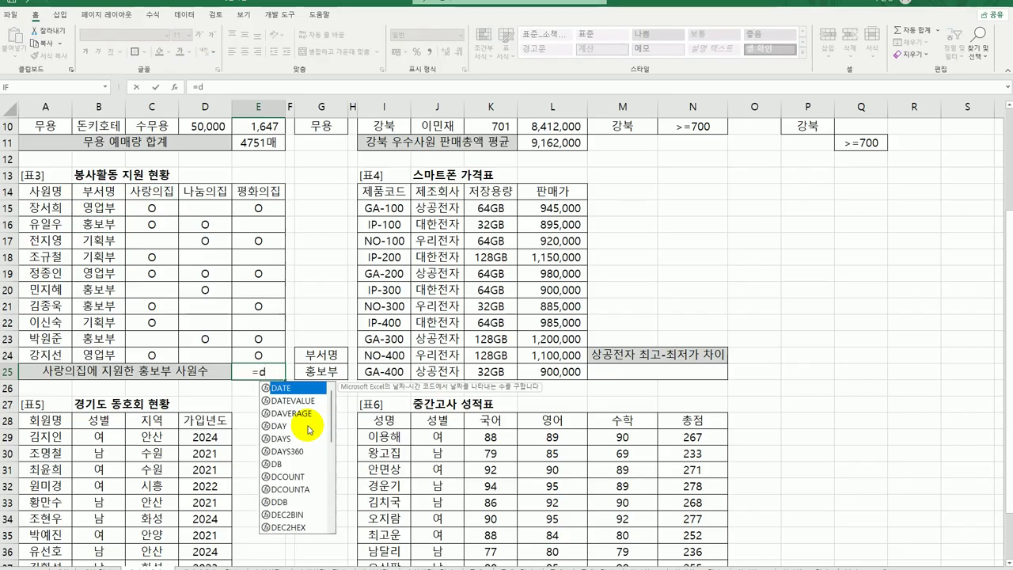
type("c")
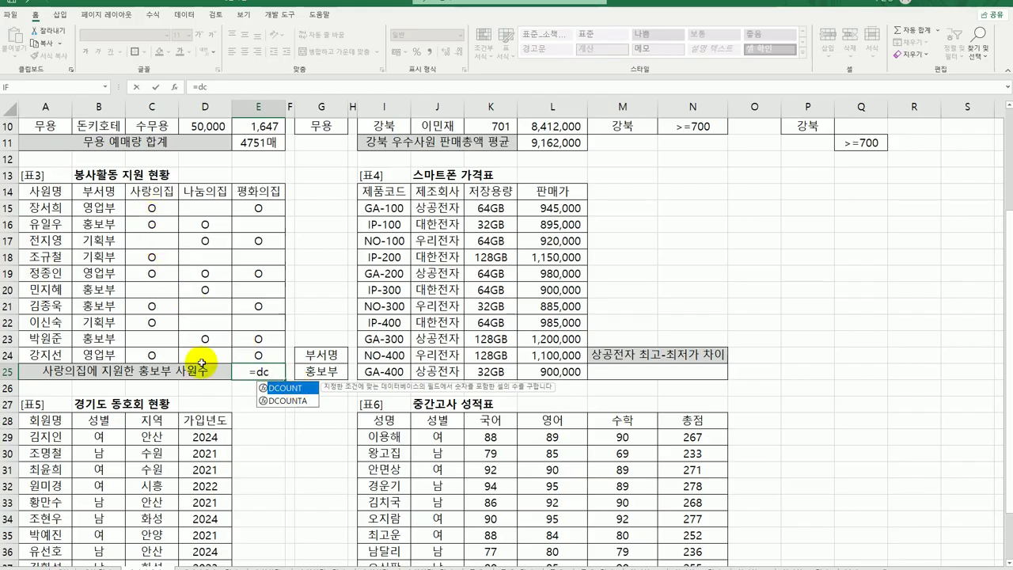
left_click(288, 402)
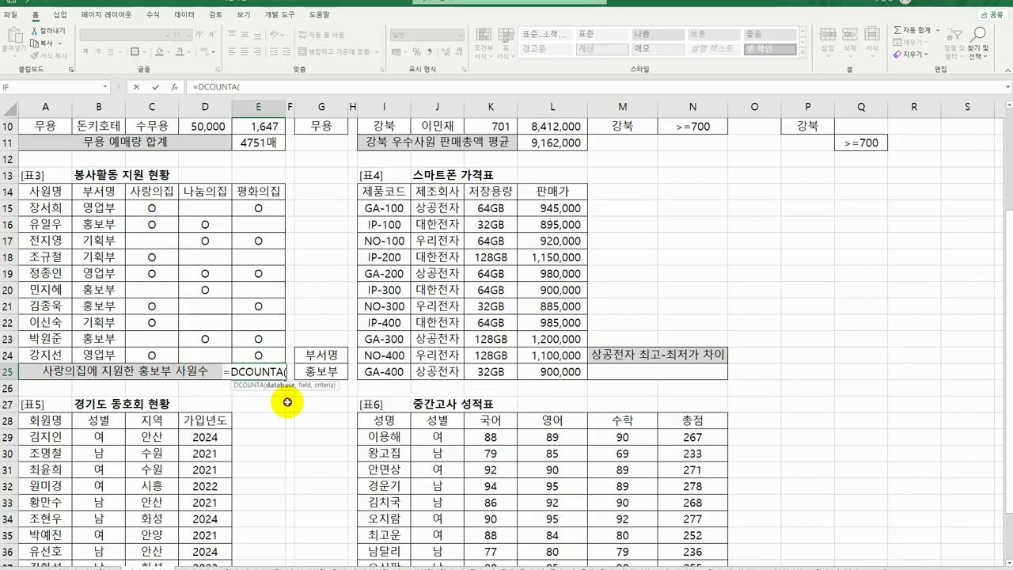
double_click(287, 402)
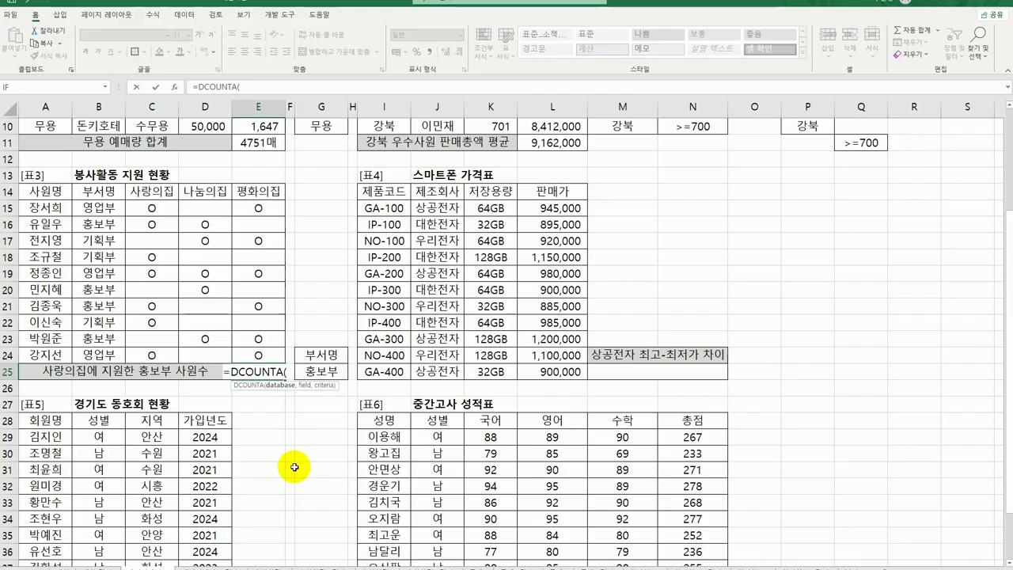
left_click(173, 87)
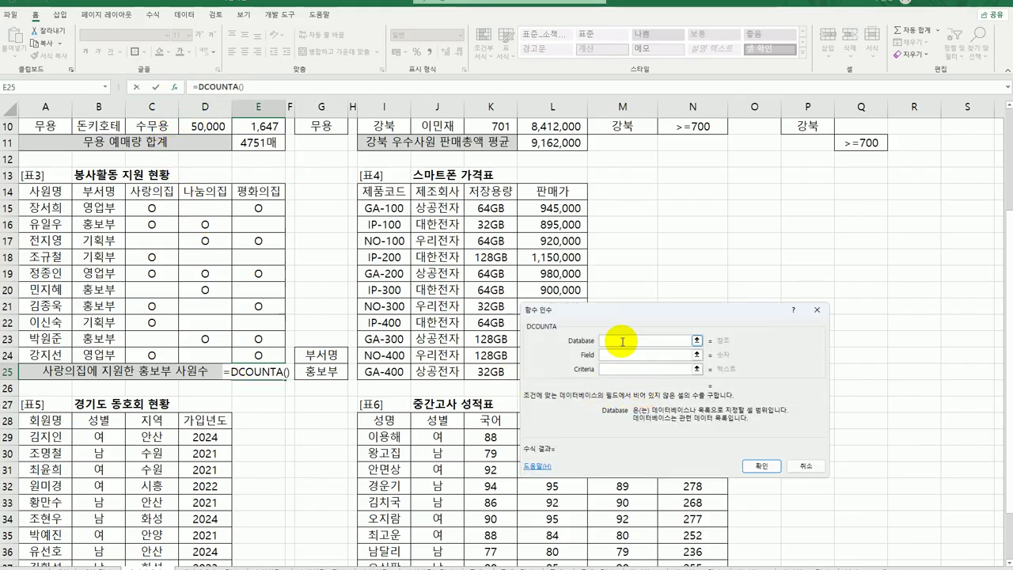
Step: Complete the DCOUNTA arguments with database A14:E24, field 3 and criteria G24:G25
left_click_drag(49, 191, 260, 354)
left_click_drag(577, 310, 506, 259)
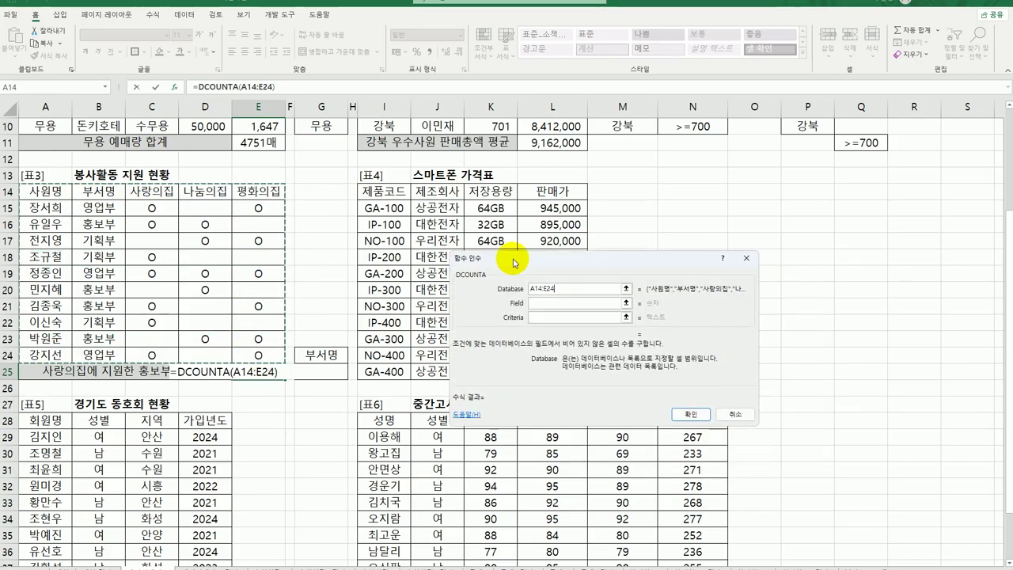
left_click(532, 303)
left_click(155, 191)
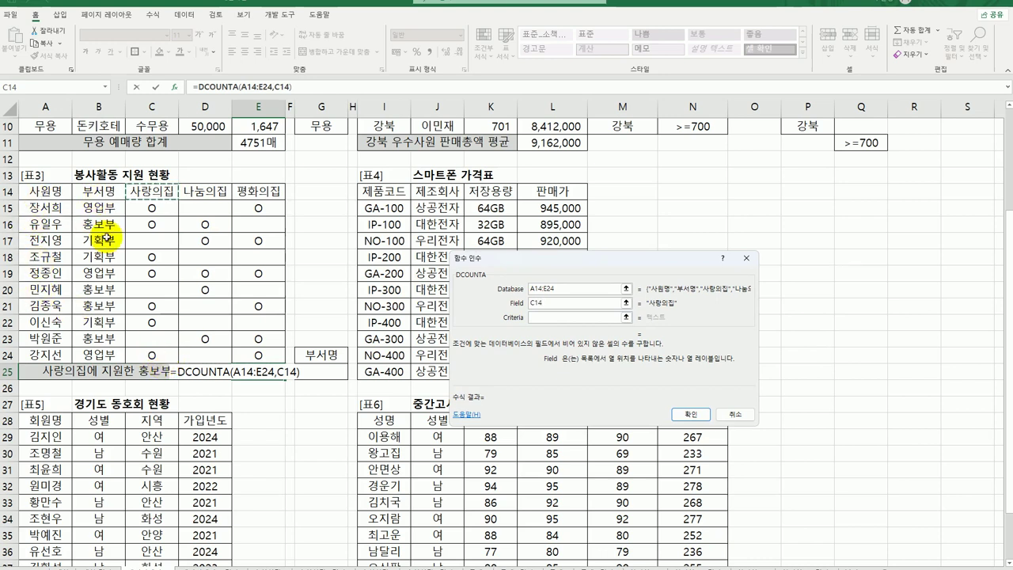
key("BackSpace")
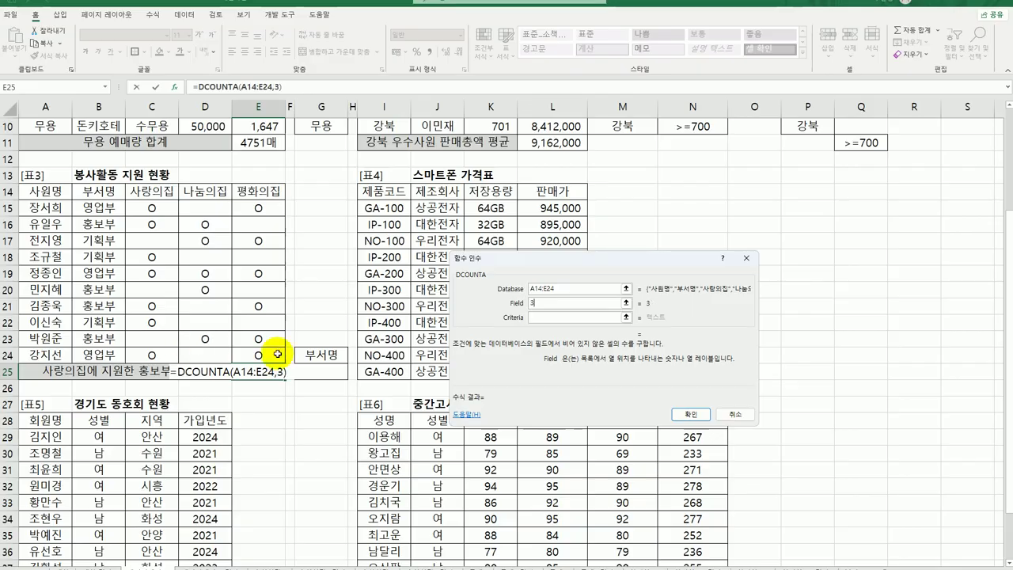
left_click(543, 316)
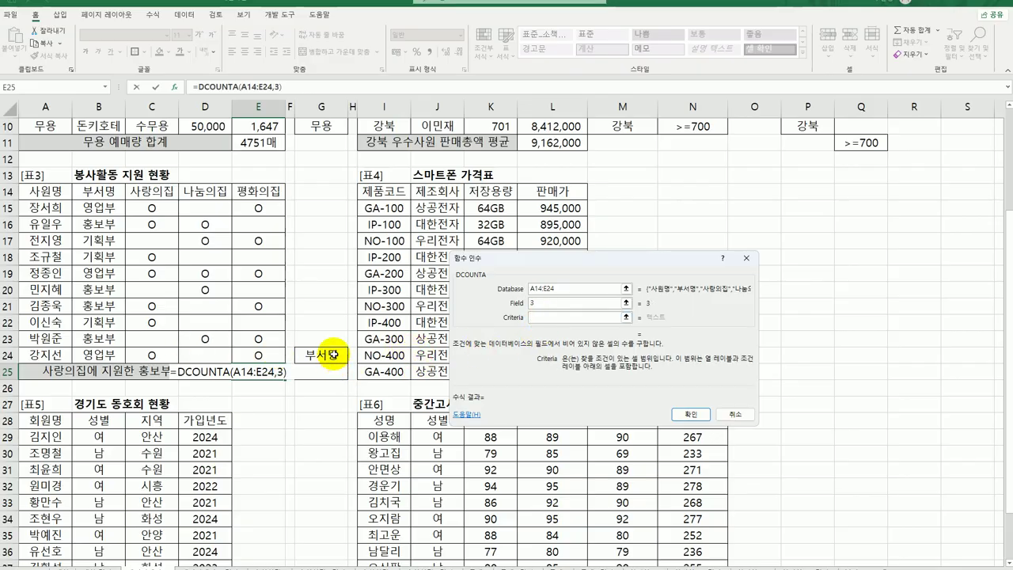
left_click_drag(325, 357, 331, 372)
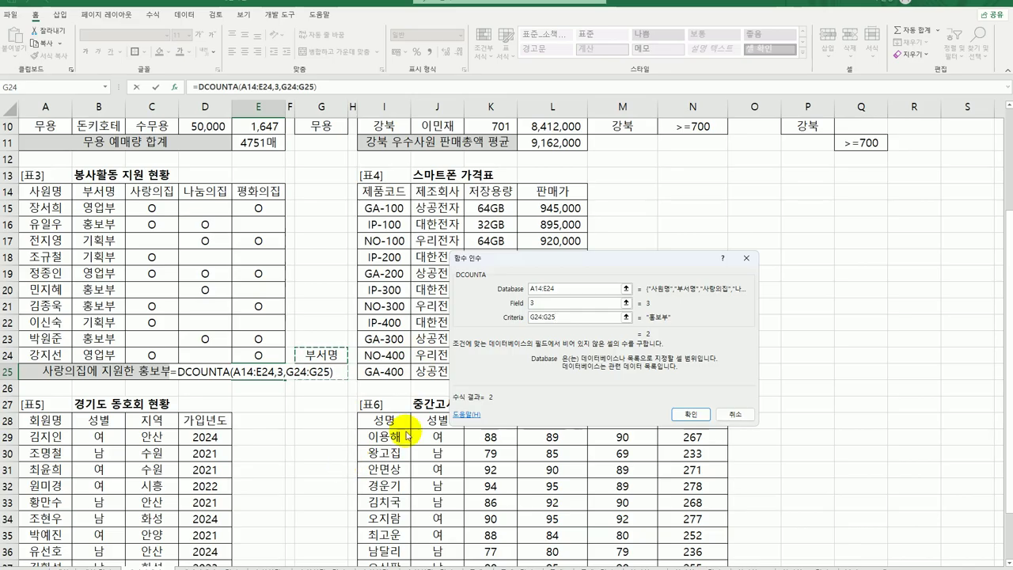
left_click(682, 415)
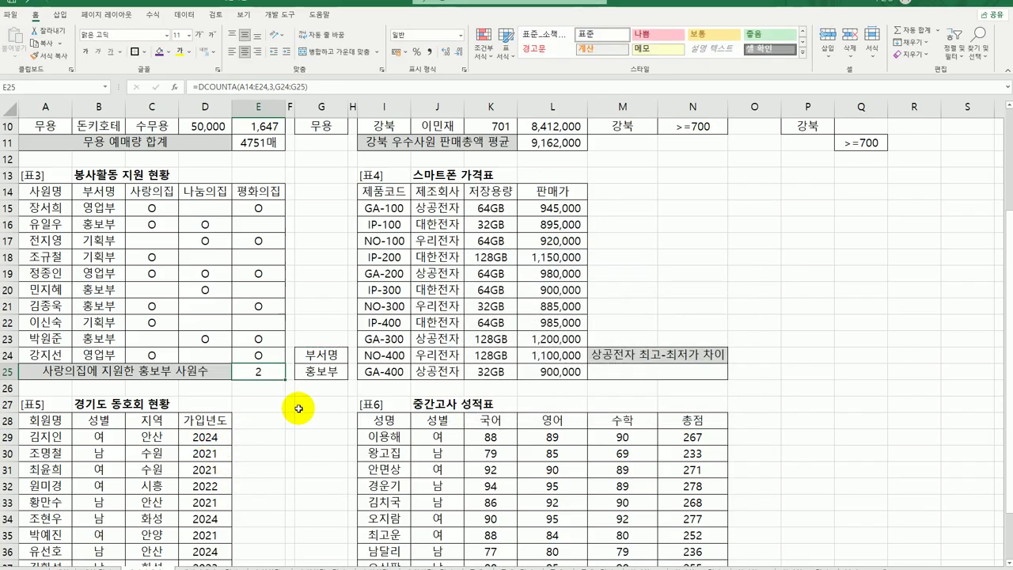
Step: Append &"명" to the end of the DCOUNTA formula in E25
double_click(270, 371)
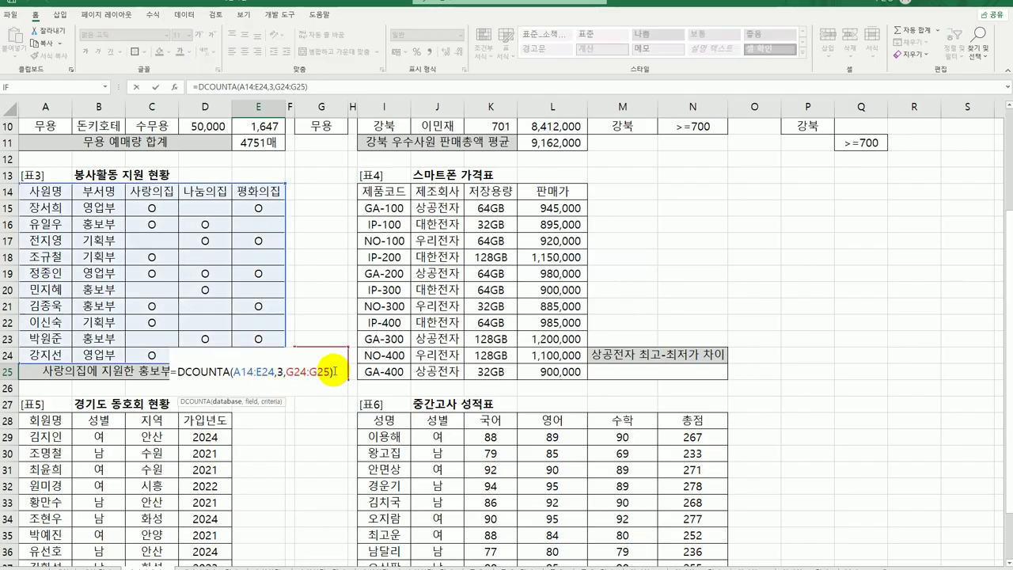
left_click(333, 371)
type("&")
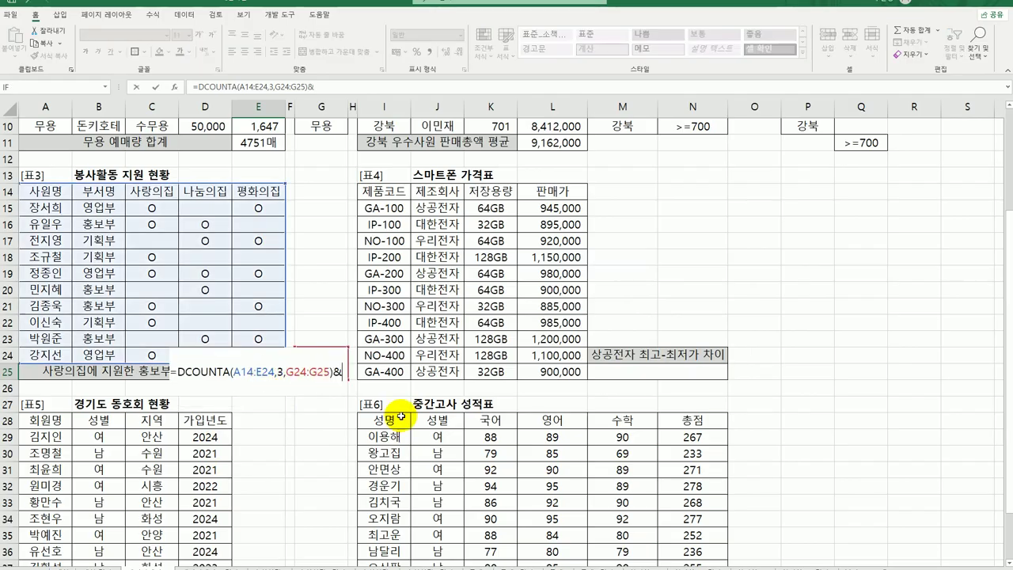
type("\"ㅁ")
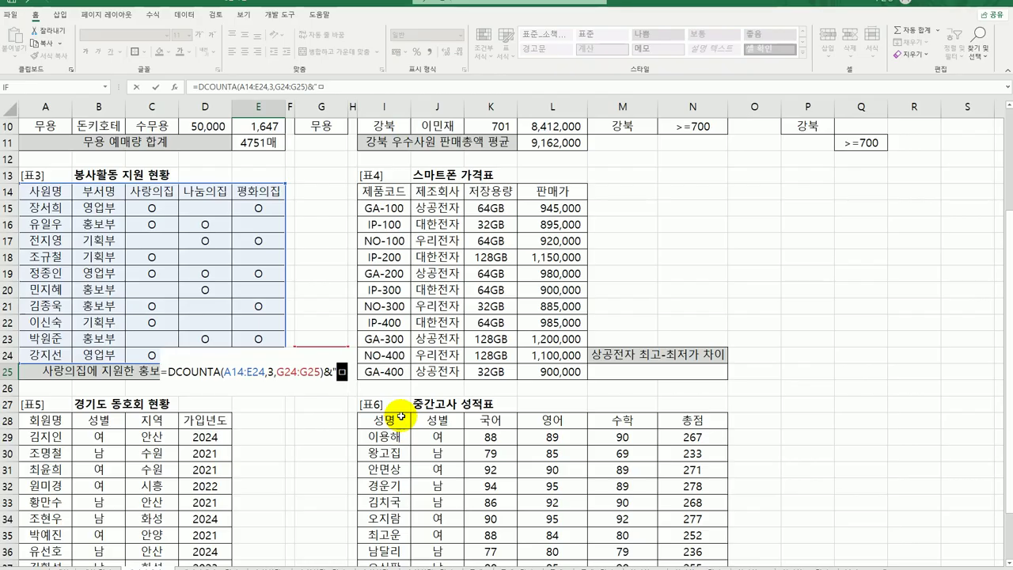
type("\"")
key("Return")
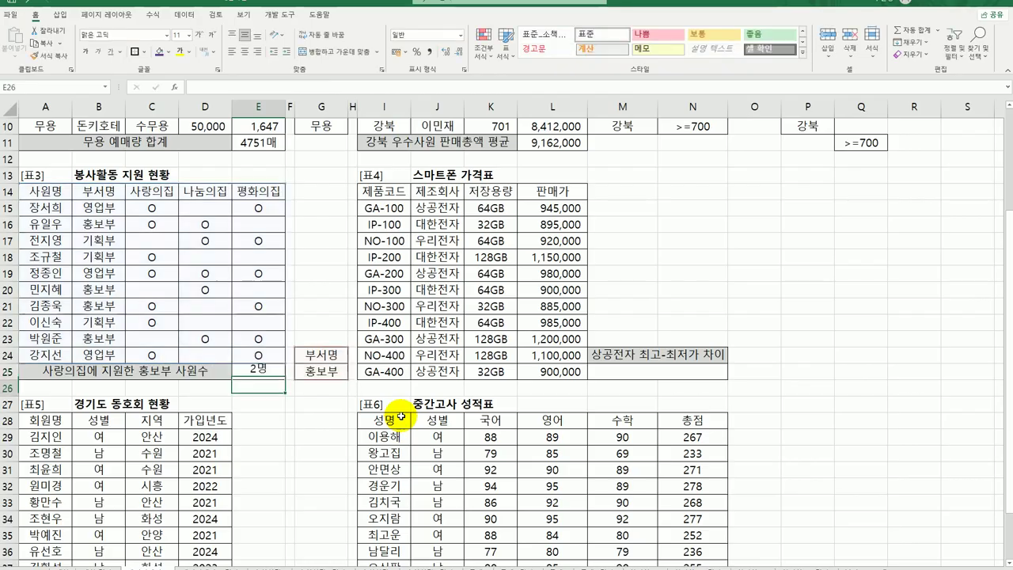
left_click(260, 371)
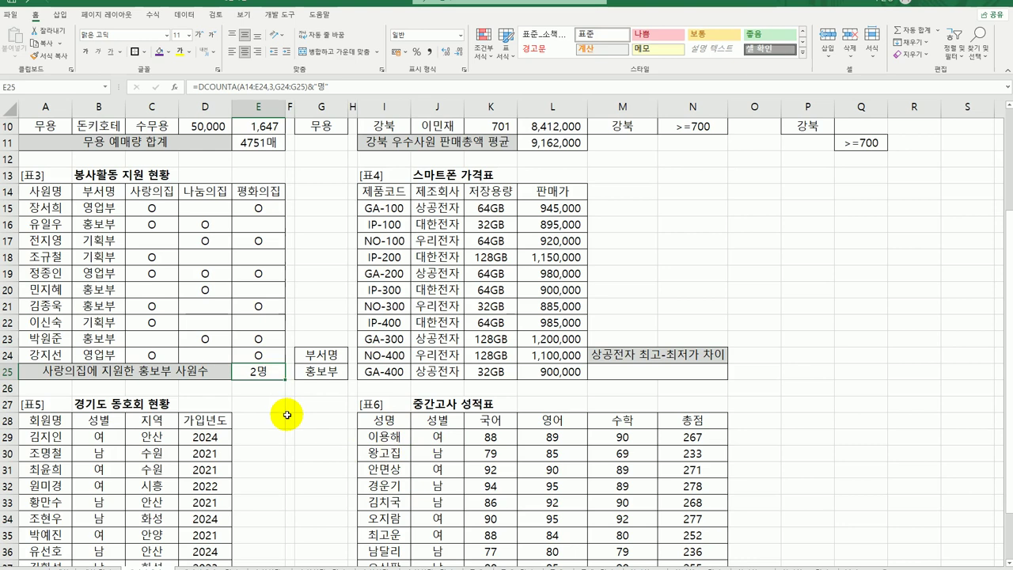
left_click(609, 377)
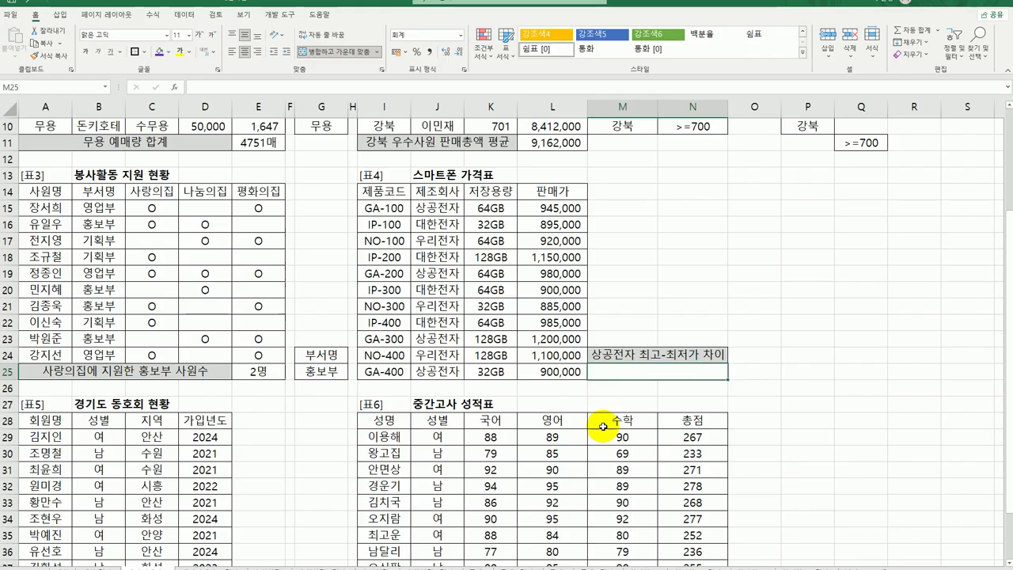
left_click(438, 209)
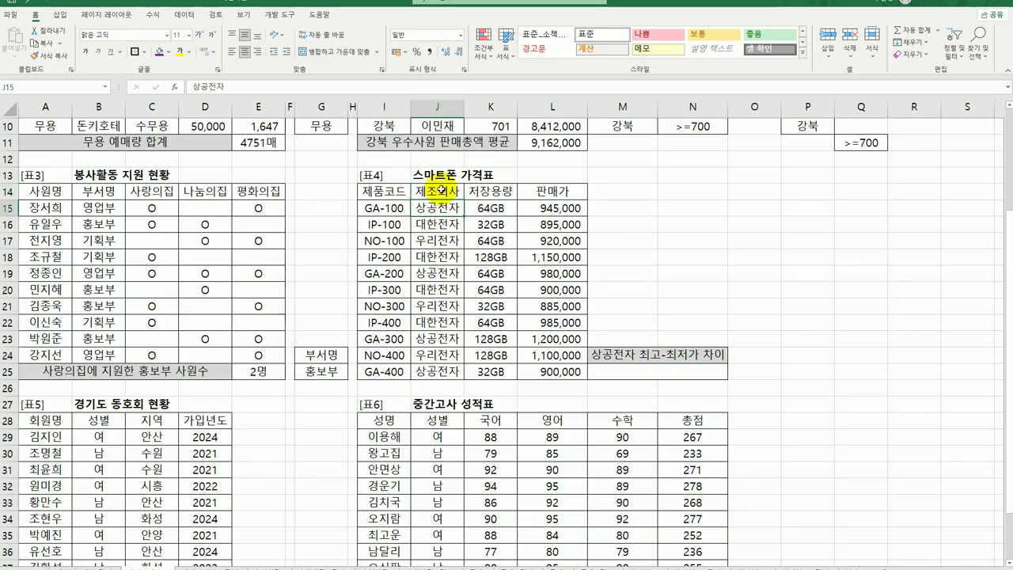
left_click_drag(441, 191, 444, 210)
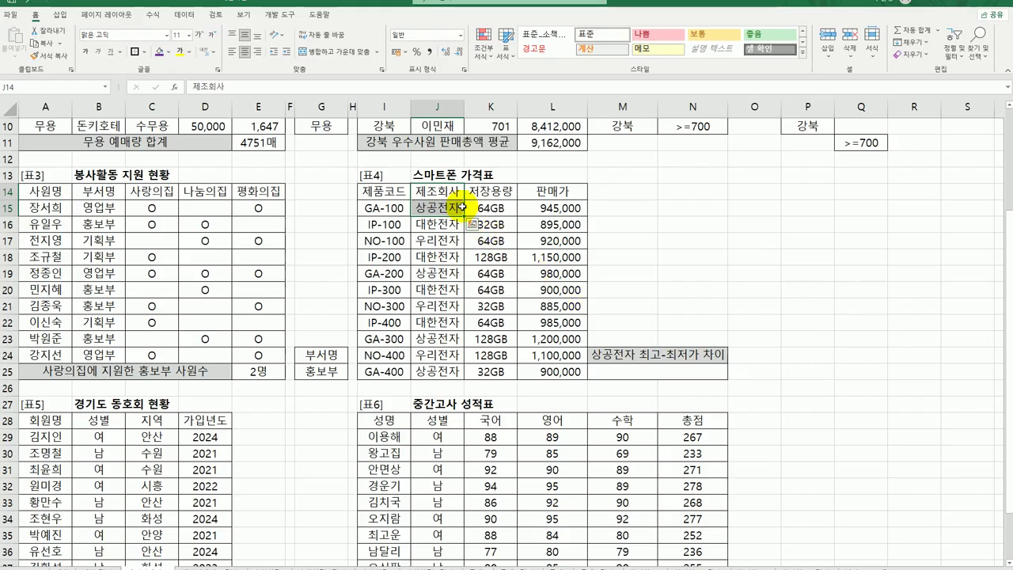
left_click_drag(396, 191, 577, 369)
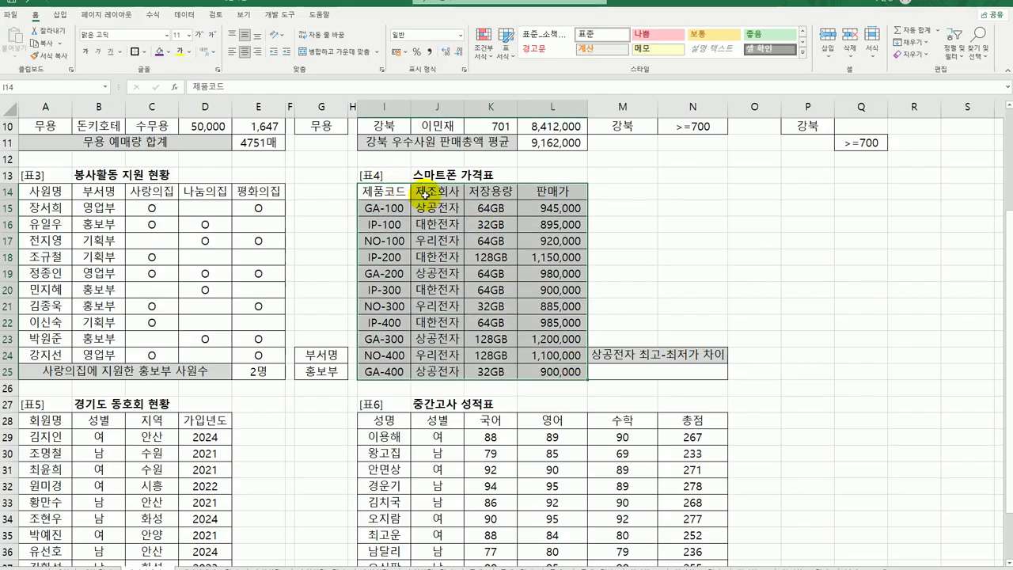
left_click_drag(425, 191, 428, 212)
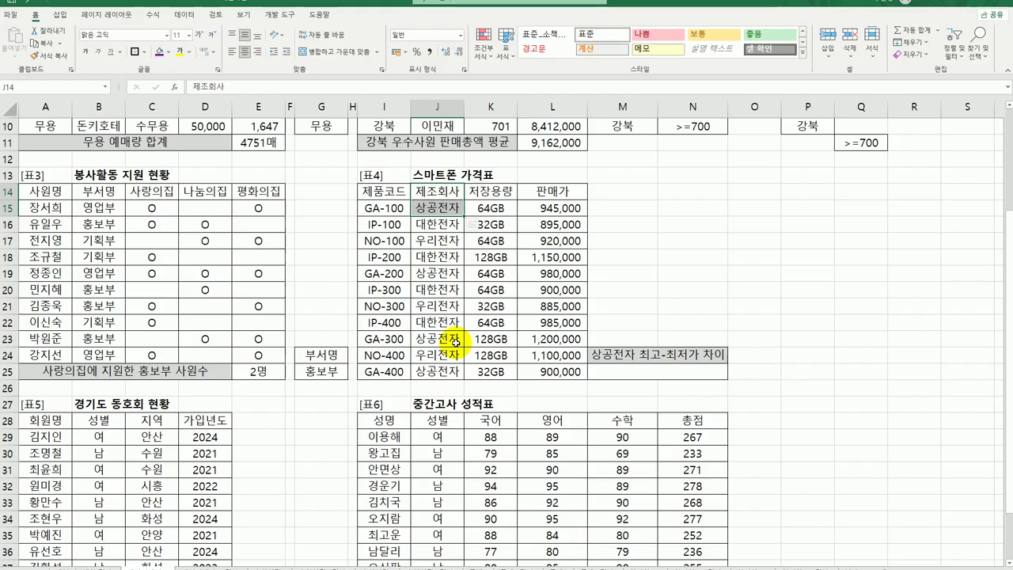
Step: Start a DMAX formula in M25 under 상공전자 최고-최저가 차이 and open its function arguments
left_click(625, 353)
left_click(625, 382)
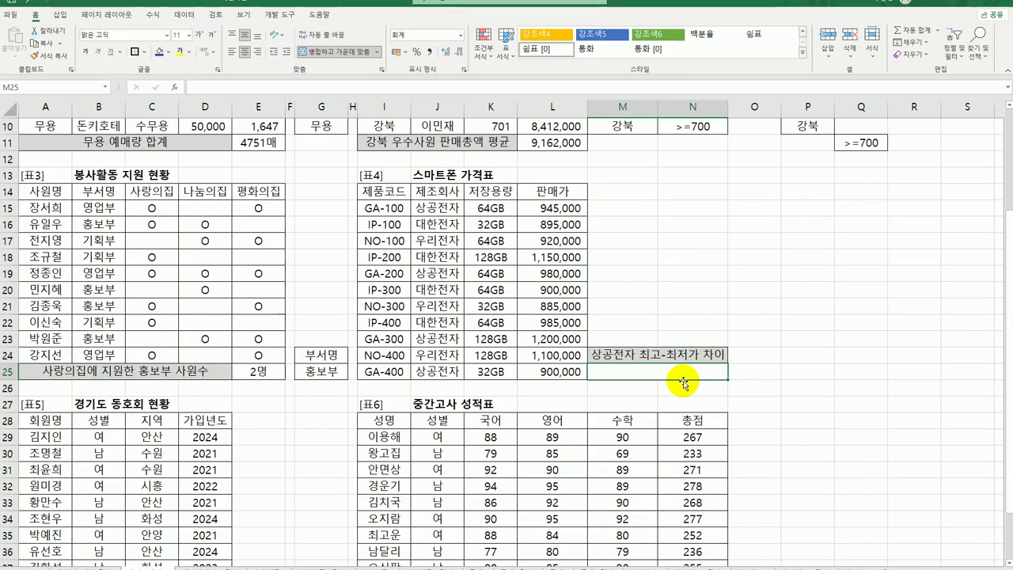
type("=ㅇ")
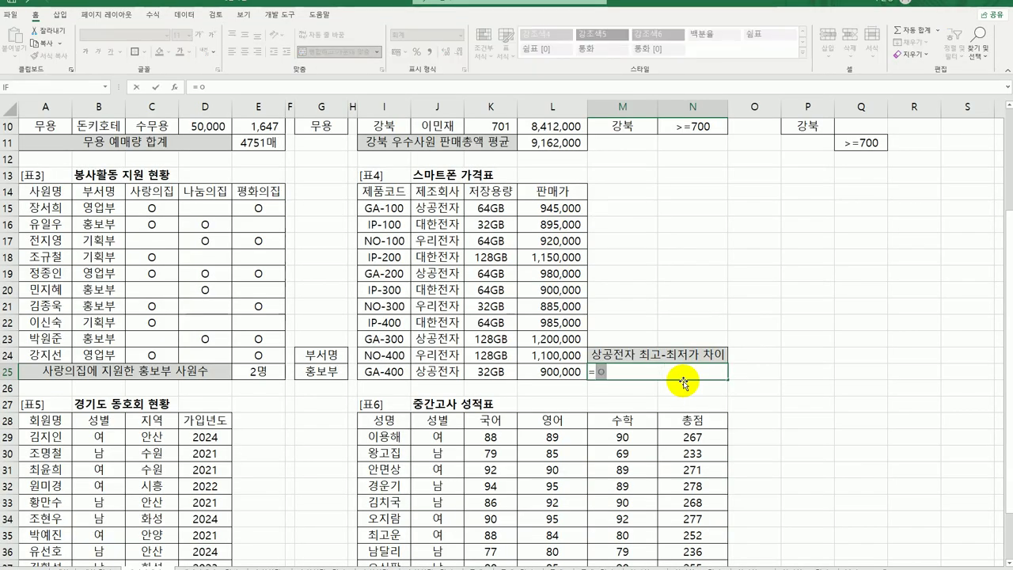
type("dm")
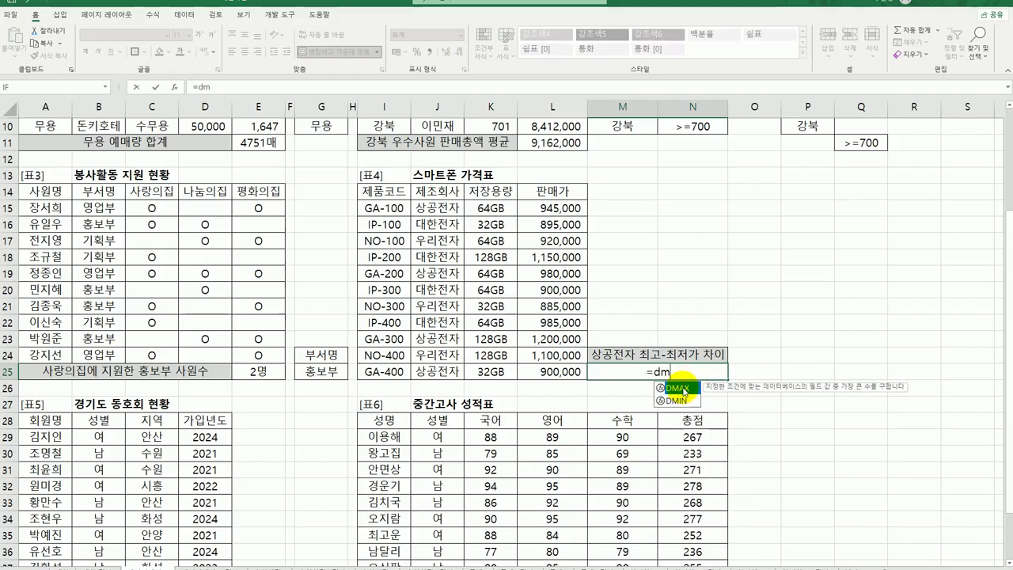
double_click(680, 387)
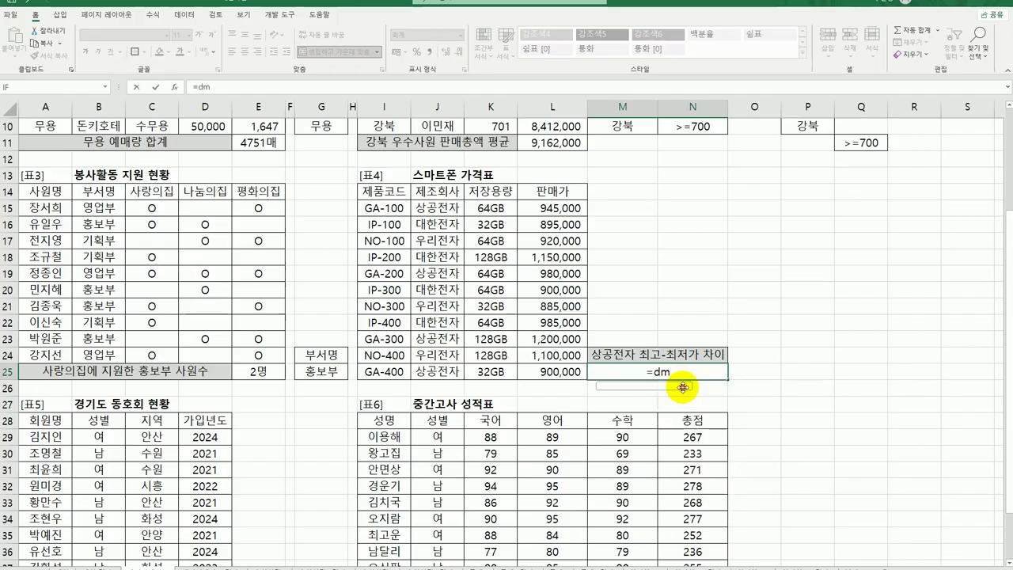
left_click(173, 87)
Step: Complete the DMAX arguments with database I14:L25, field 4 and criteria J14:J15
left_click_drag(538, 263, 170, 368)
left_click_drag(394, 193, 545, 378)
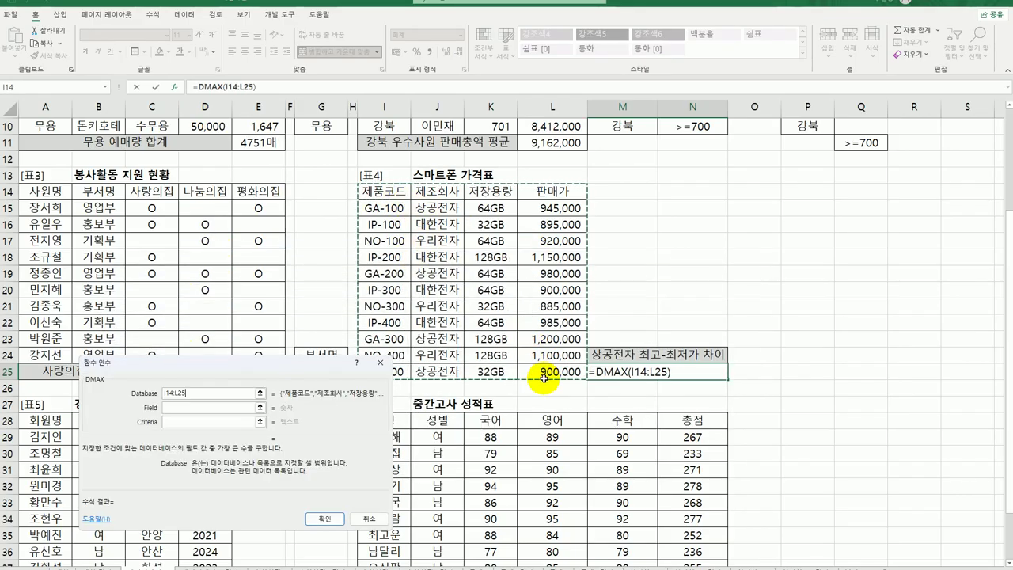
left_click(179, 406)
left_click(543, 190)
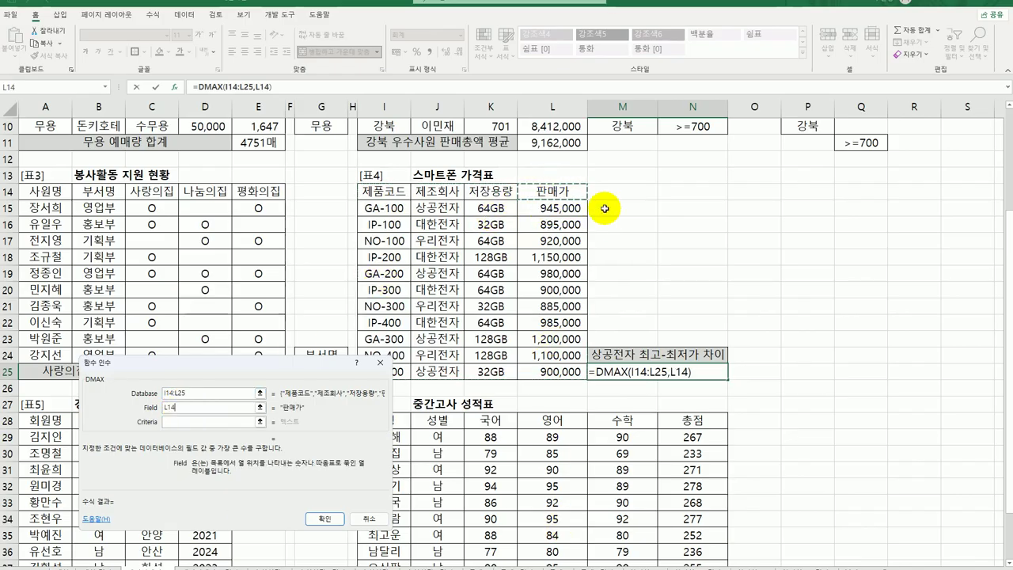
key("BackSpace")
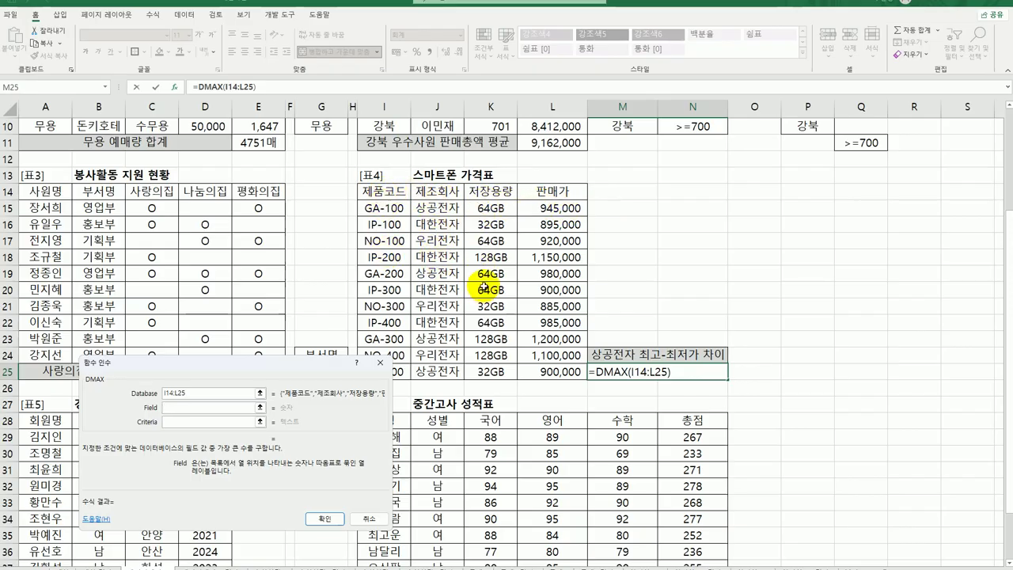
type("4")
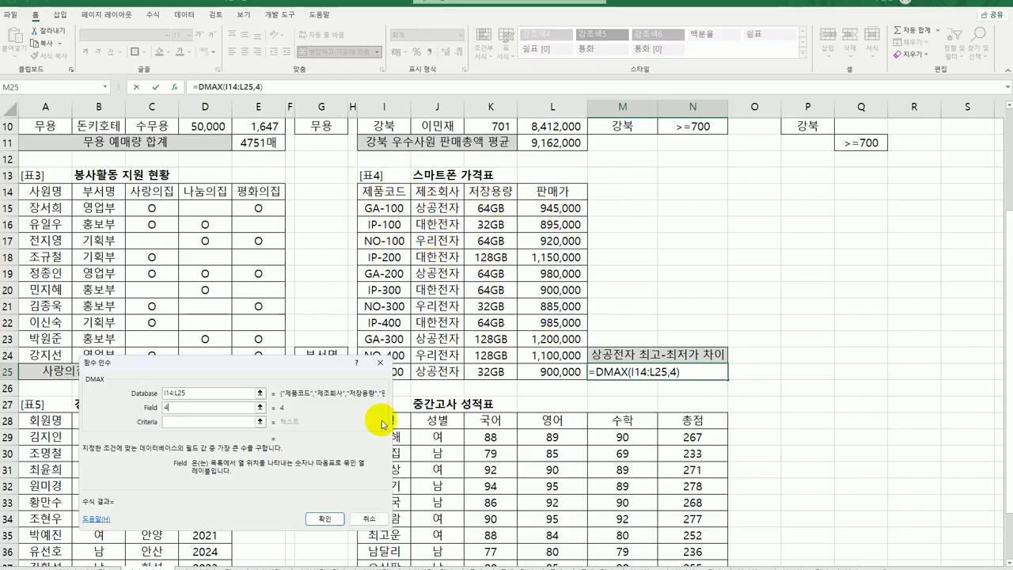
left_click(202, 424)
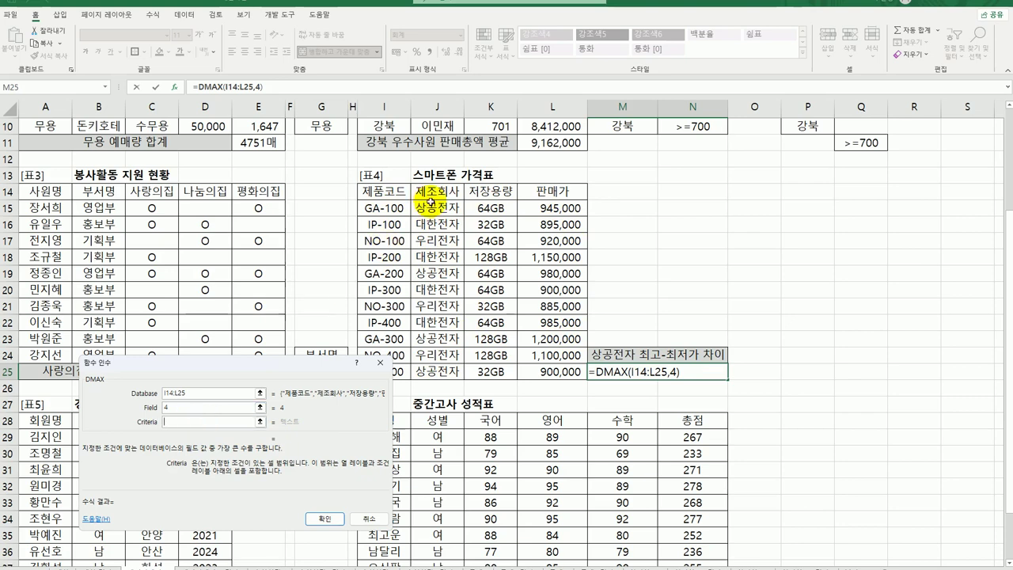
left_click_drag(448, 191, 450, 212)
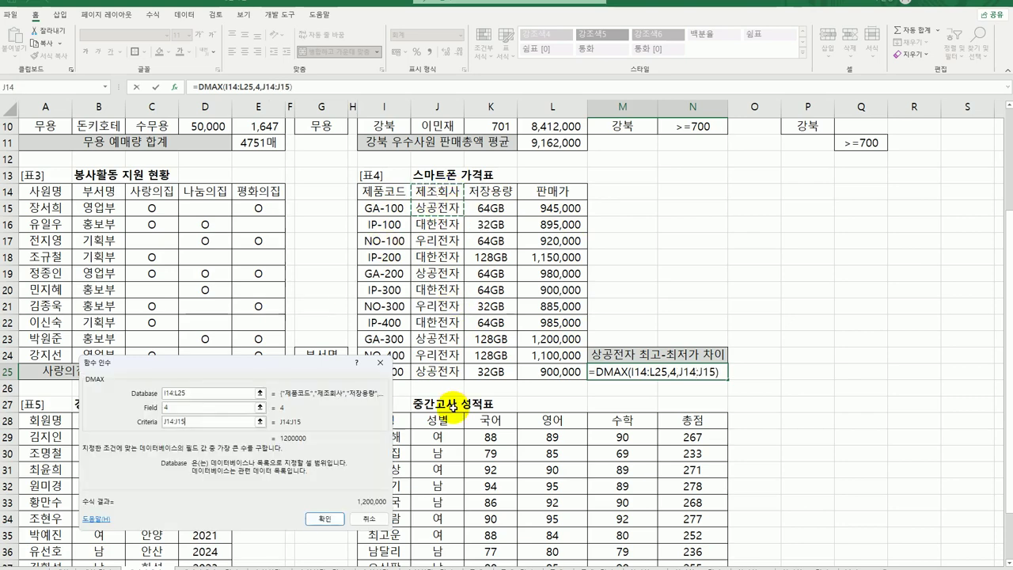
left_click(313, 517)
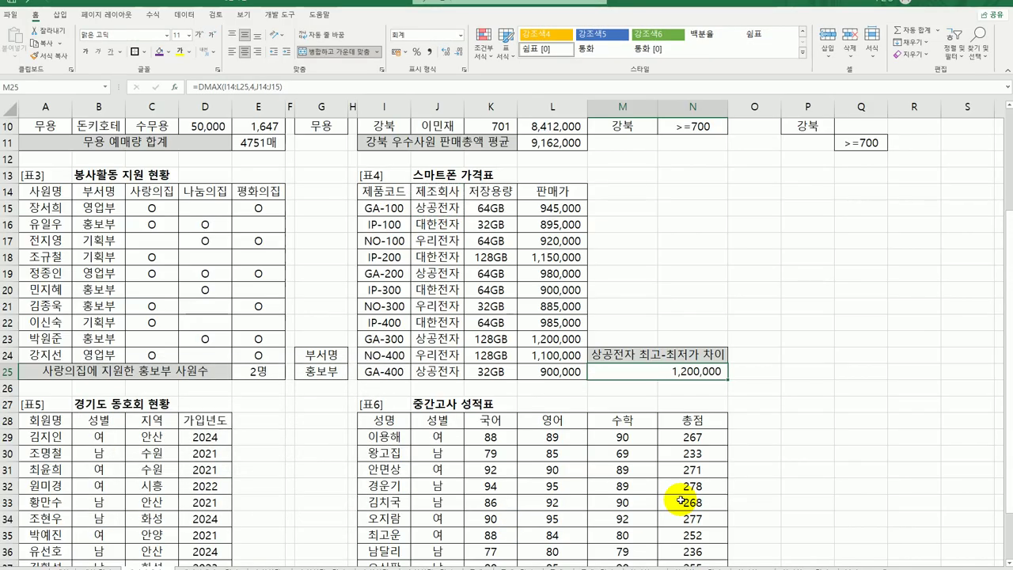
Step: Extend the DMAX formula in M25 with a subtracted DMIN function and open the DMIN function arguments
double_click(700, 371)
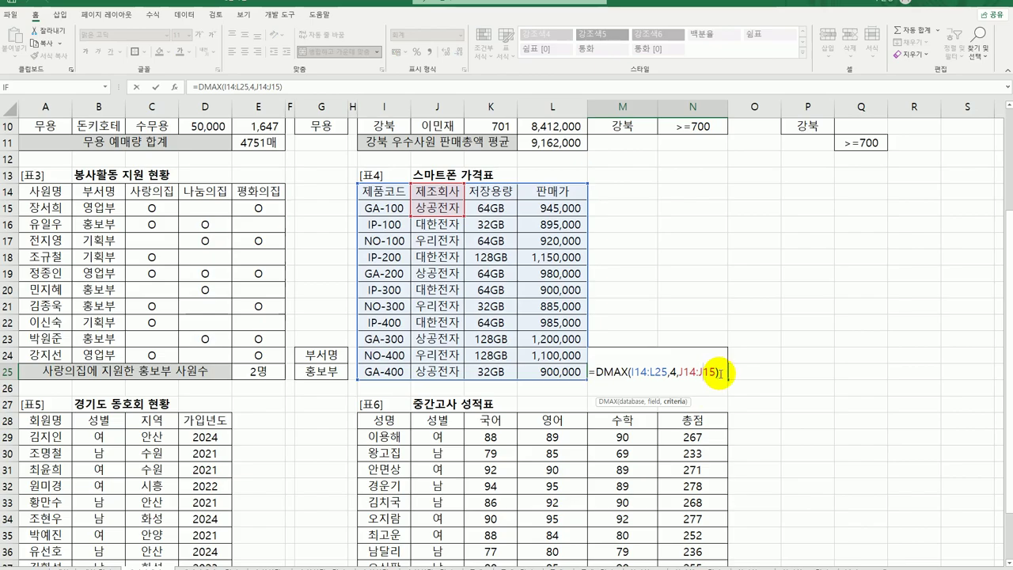
left_click(723, 372)
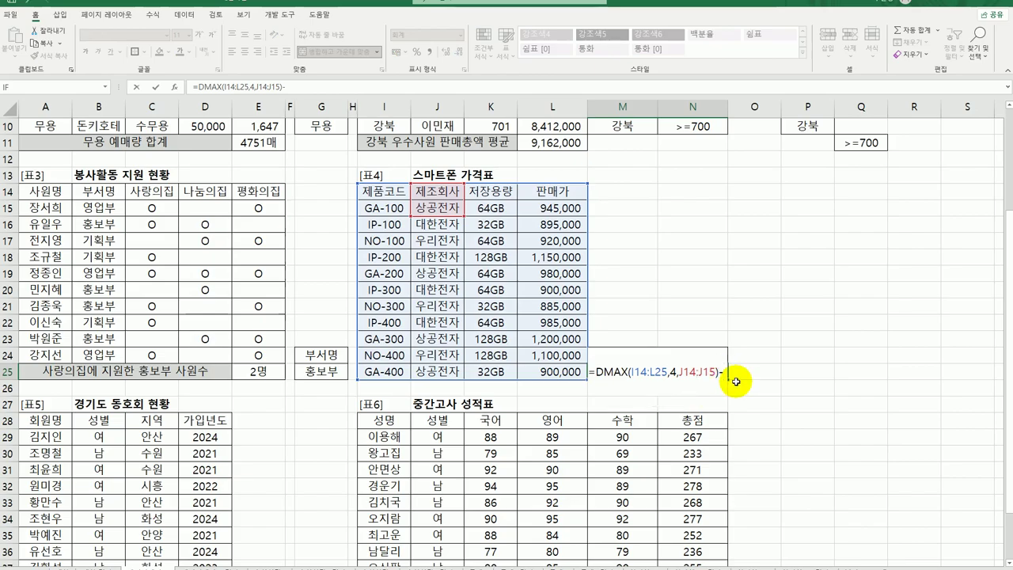
type("-dmi")
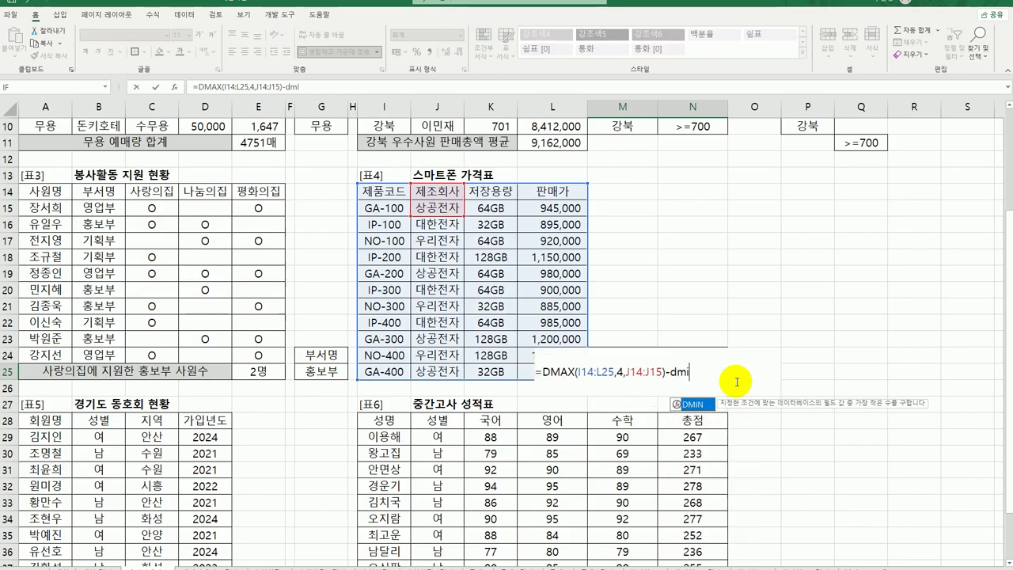
double_click(693, 405)
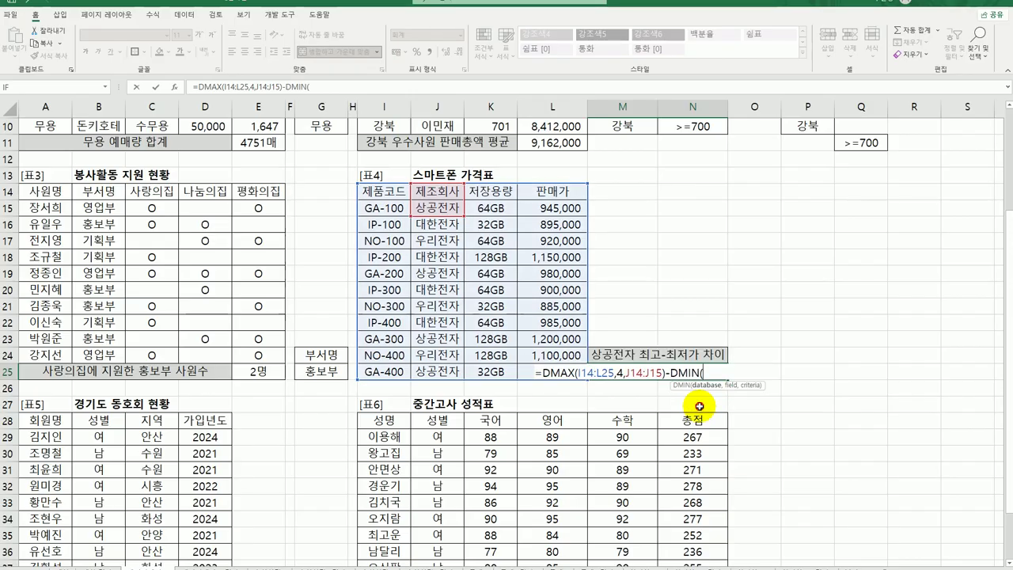
left_click(153, 87)
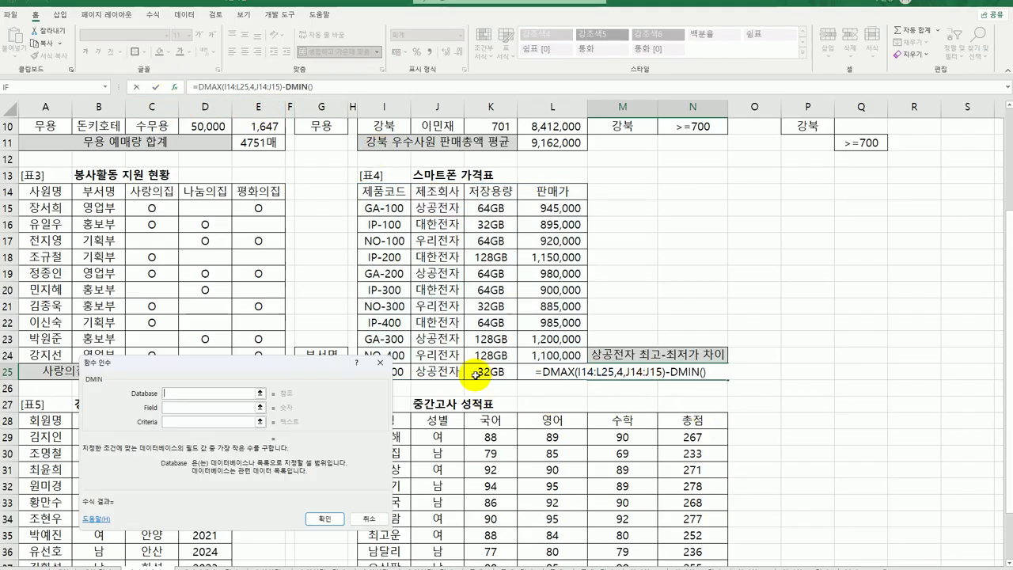
Step: Complete the DMIN arguments with database I14:L25, field L14 and criteria J14:J15
left_click_drag(384, 191, 558, 371)
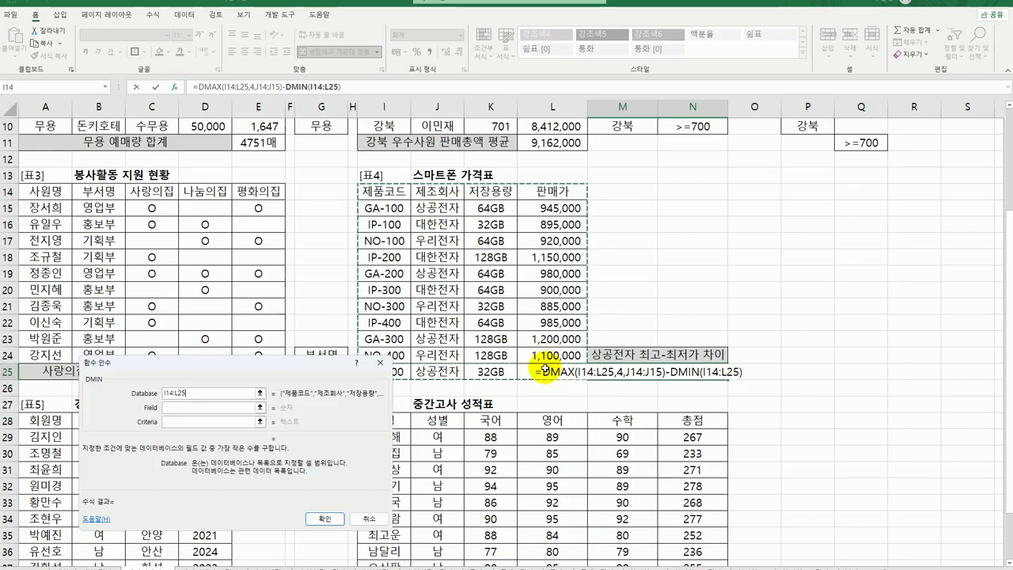
left_click(190, 407)
left_click(552, 192)
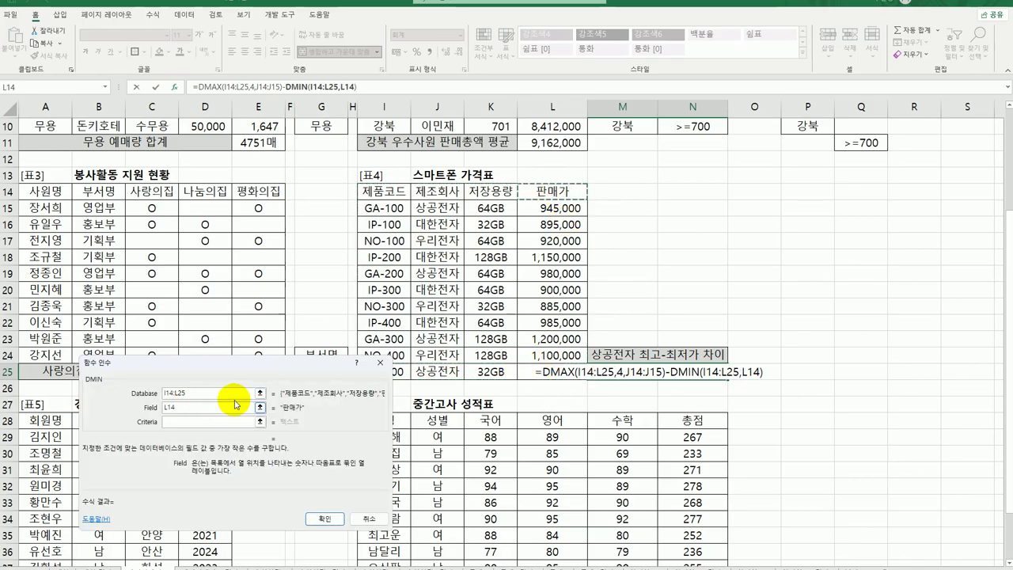
left_click(192, 420)
left_click_drag(435, 191, 435, 209)
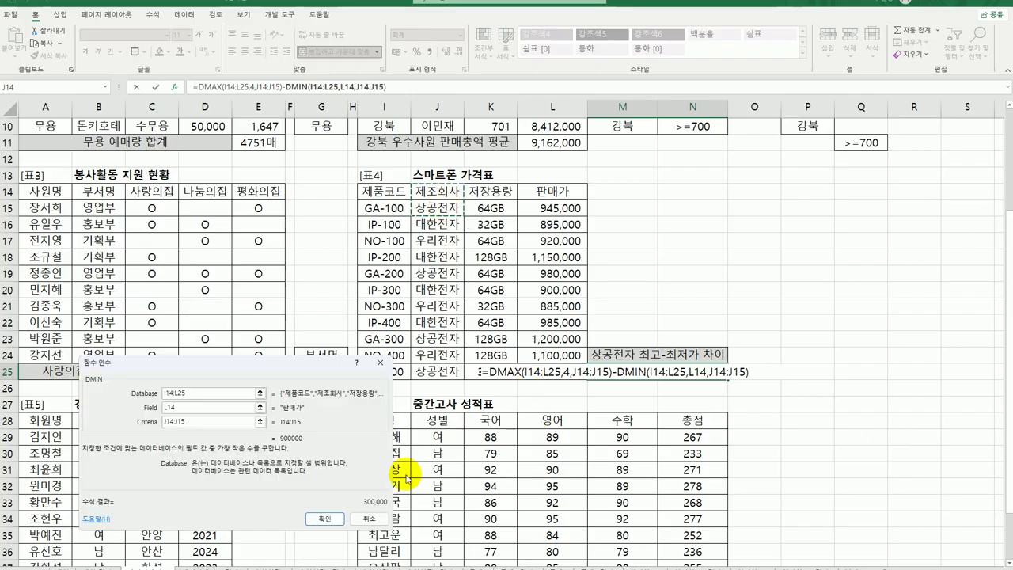
left_click(325, 519)
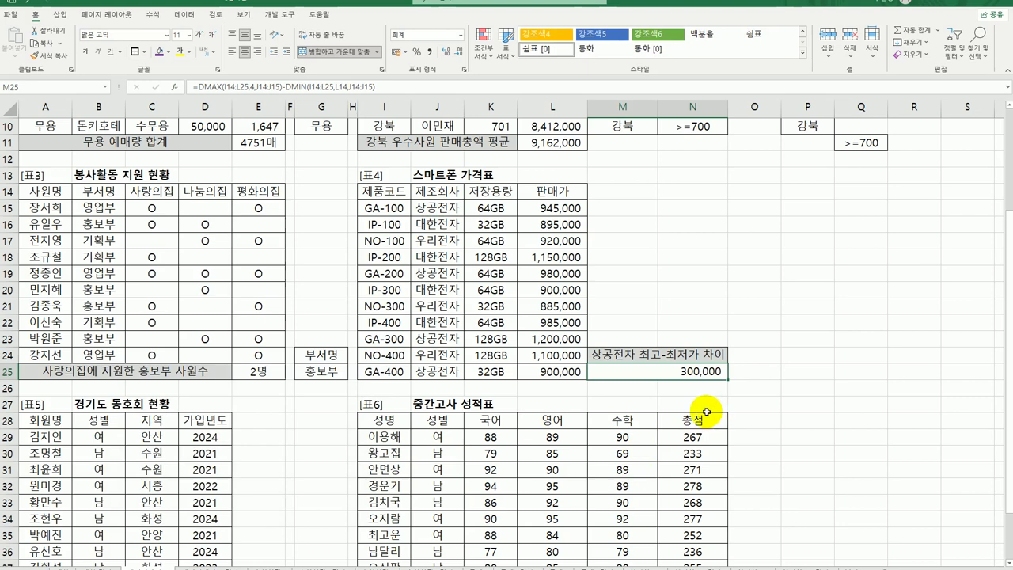
Step: Start a DCOUNT formula in D39 for 안산 회원수 and open its function arguments clear of the 표5 data
scroll(707, 411, "down", 1)
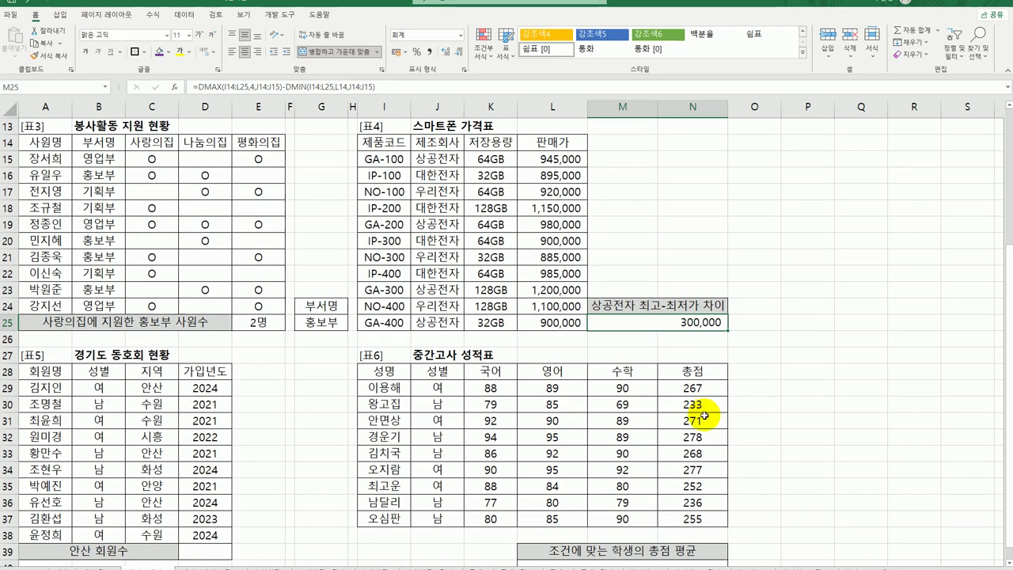
scroll(703, 415, "down", 1)
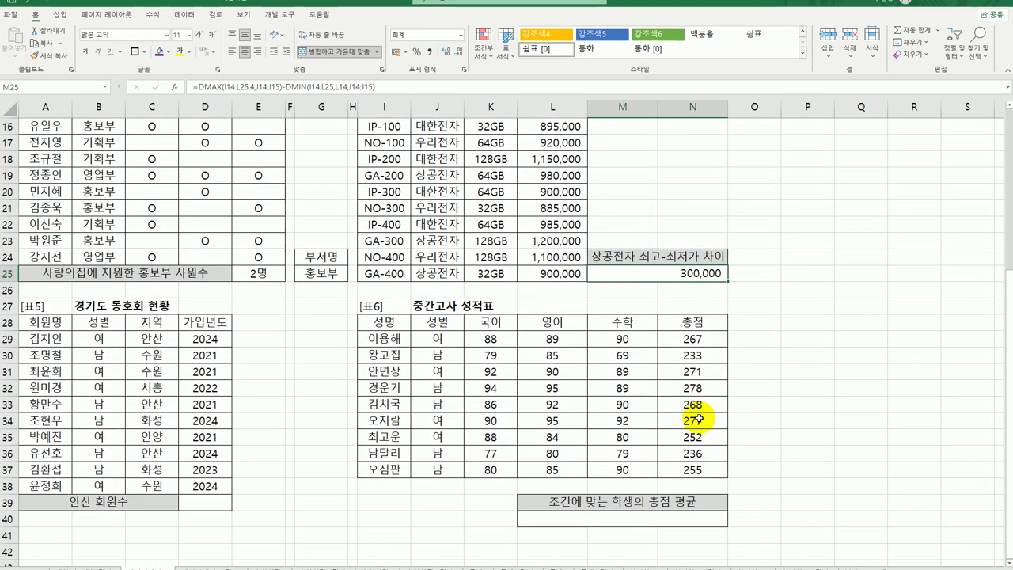
left_click(217, 501)
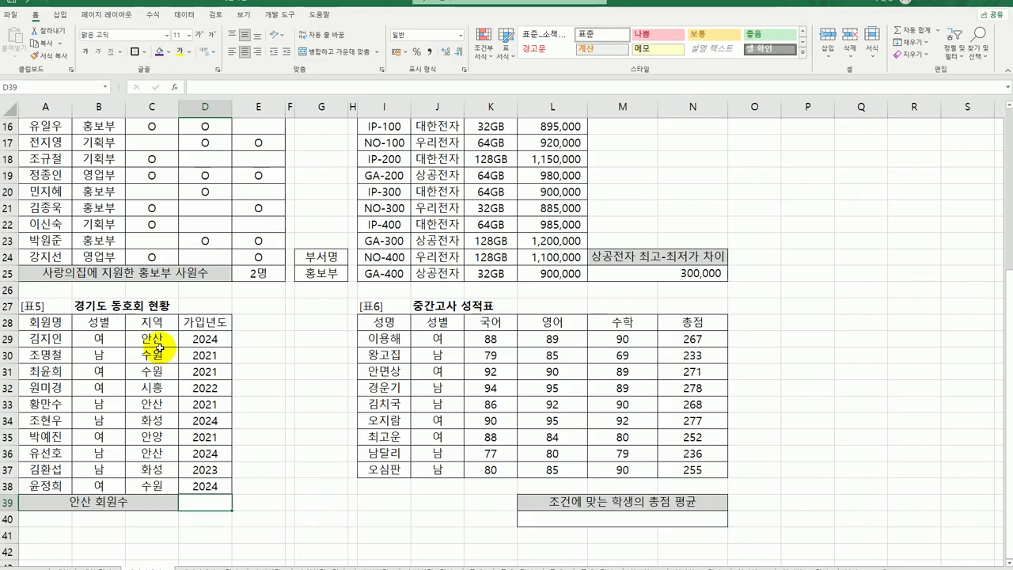
left_click_drag(150, 321, 152, 339)
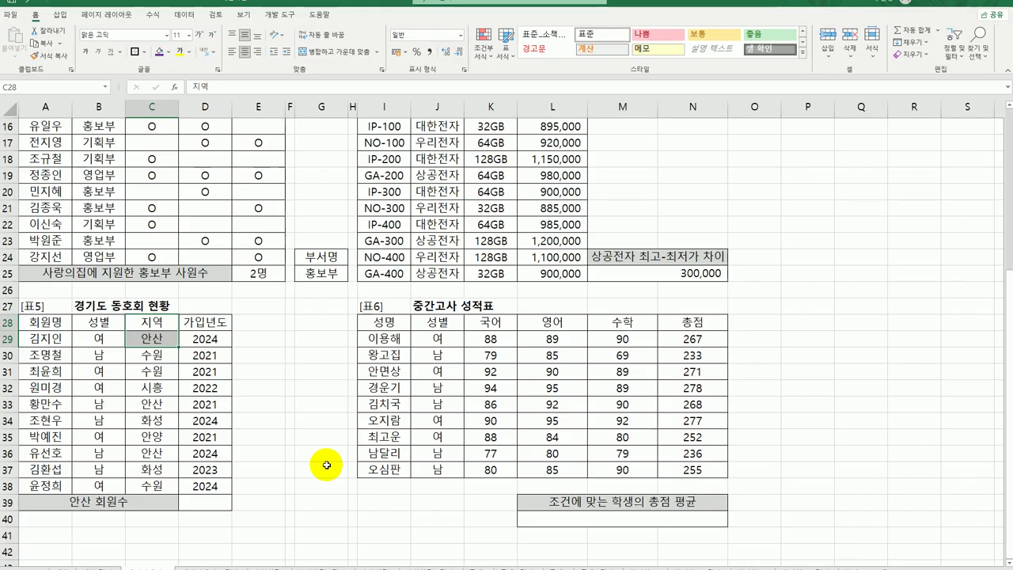
left_click(205, 501)
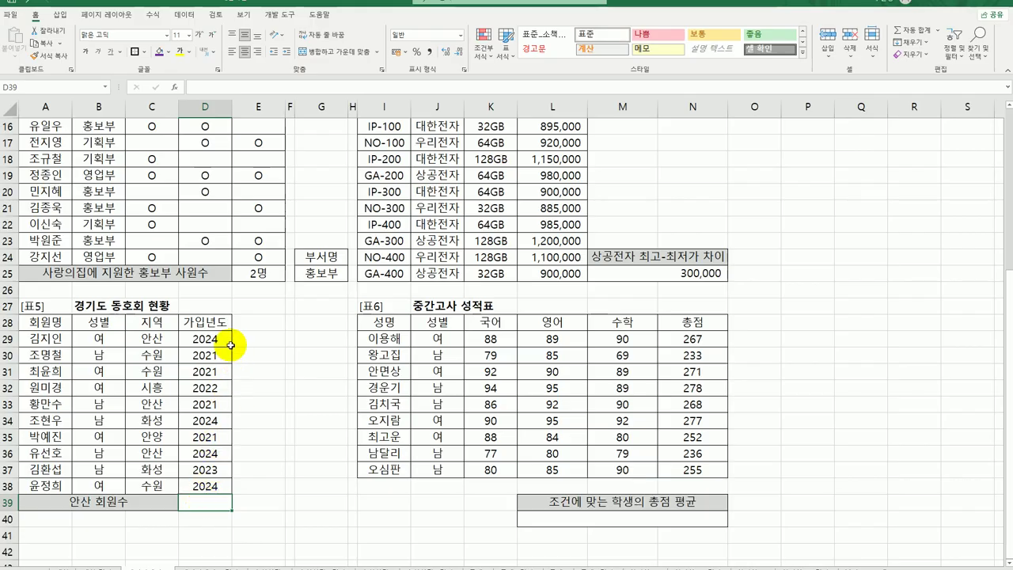
left_click_drag(222, 338, 214, 485)
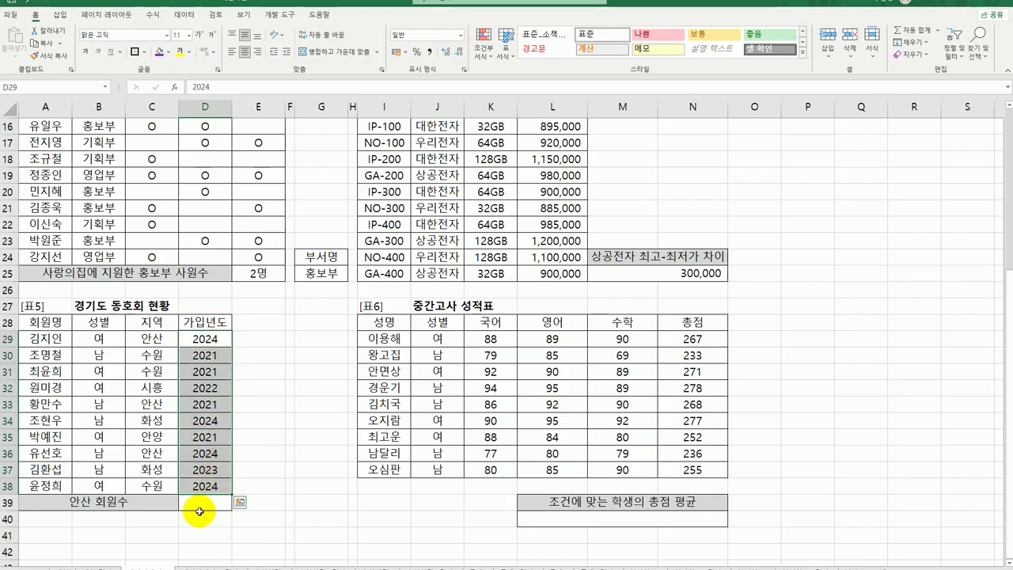
left_click(201, 504)
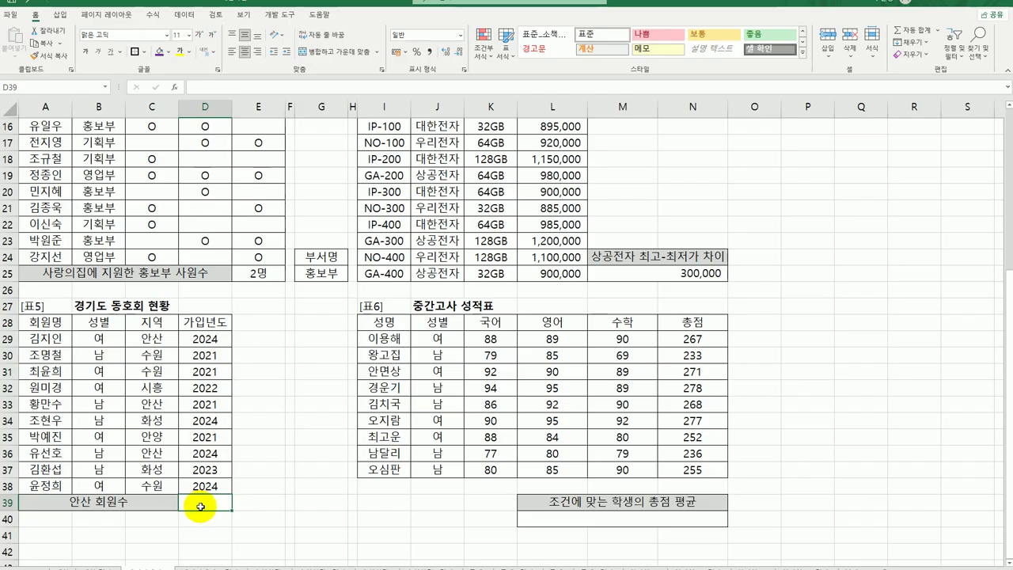
type("=d")
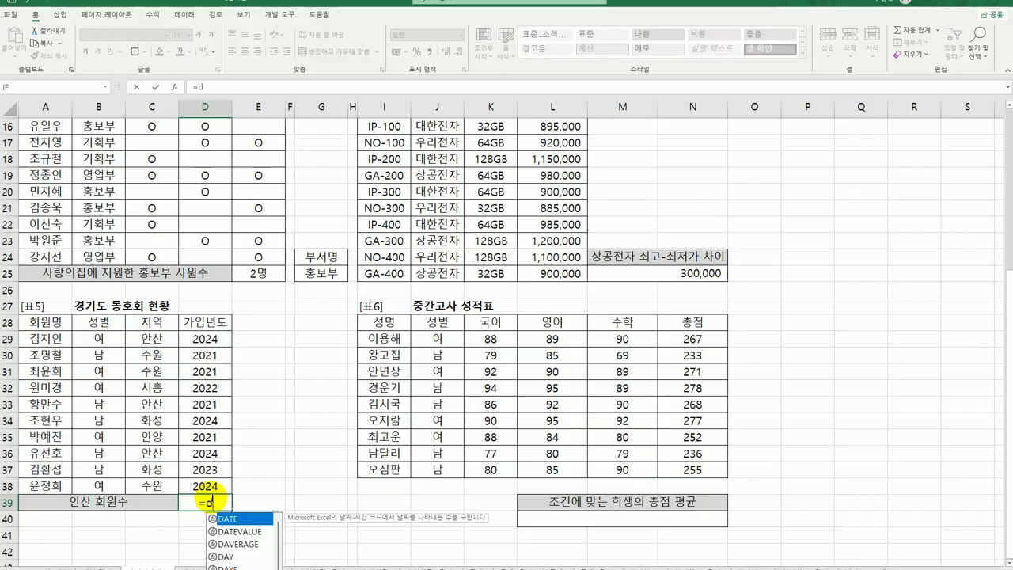
type("c")
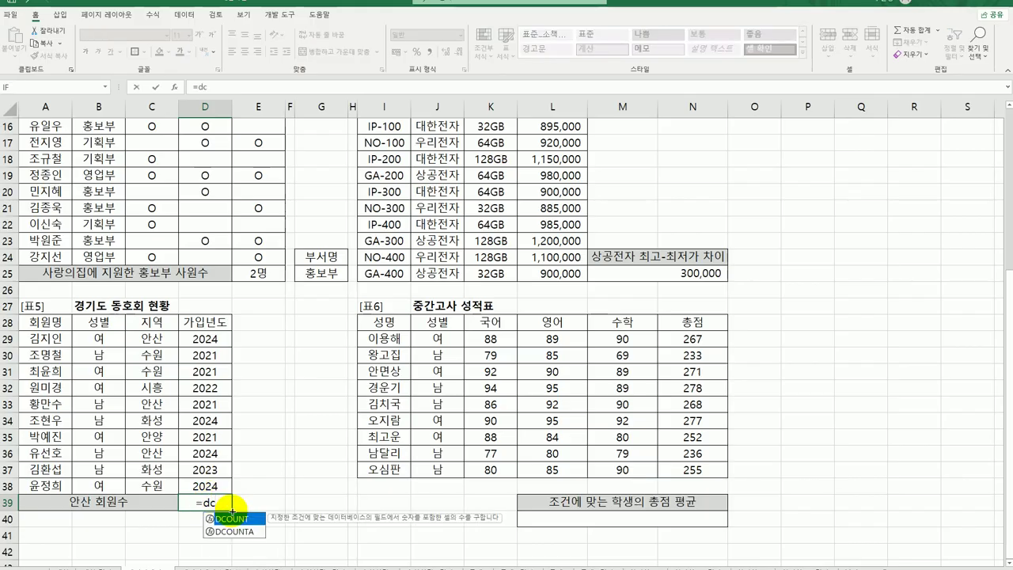
double_click(235, 518)
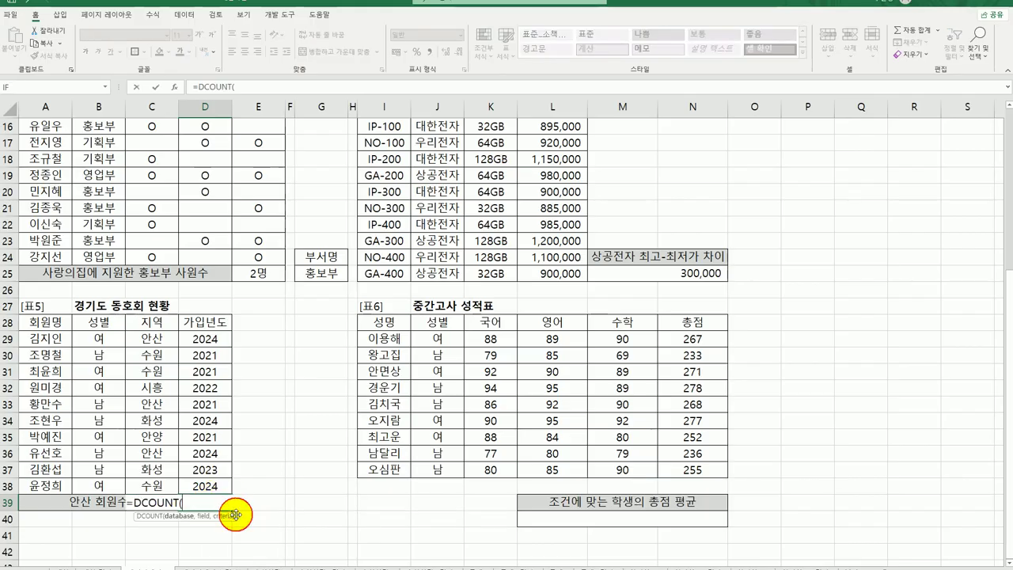
left_click(174, 86)
left_click_drag(270, 372, 489, 277)
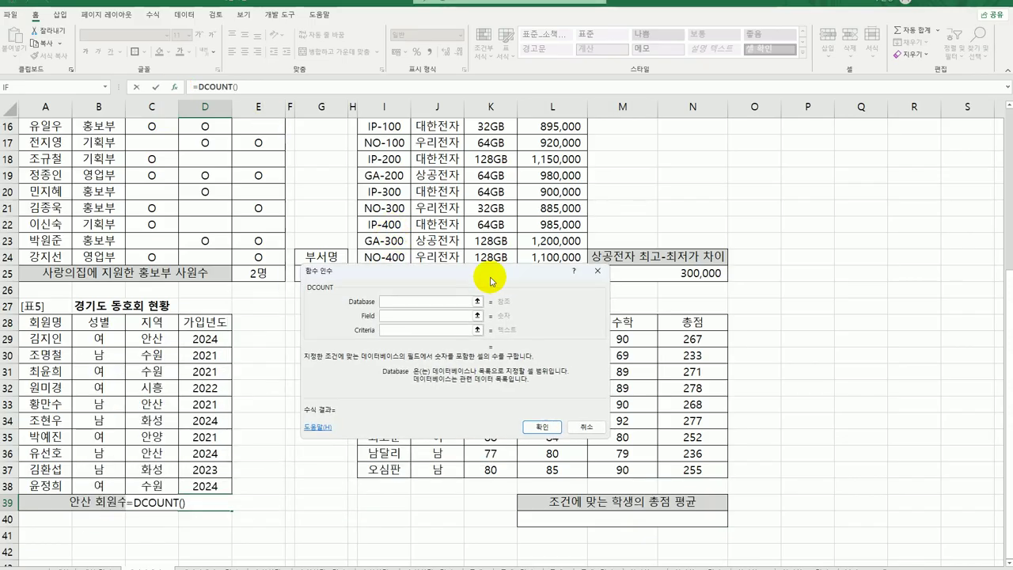
Step: Complete the DCOUNT arguments with database A28:D38, field D28 and criteria C28:C29
left_click_drag(43, 323, 214, 486)
left_click(390, 317)
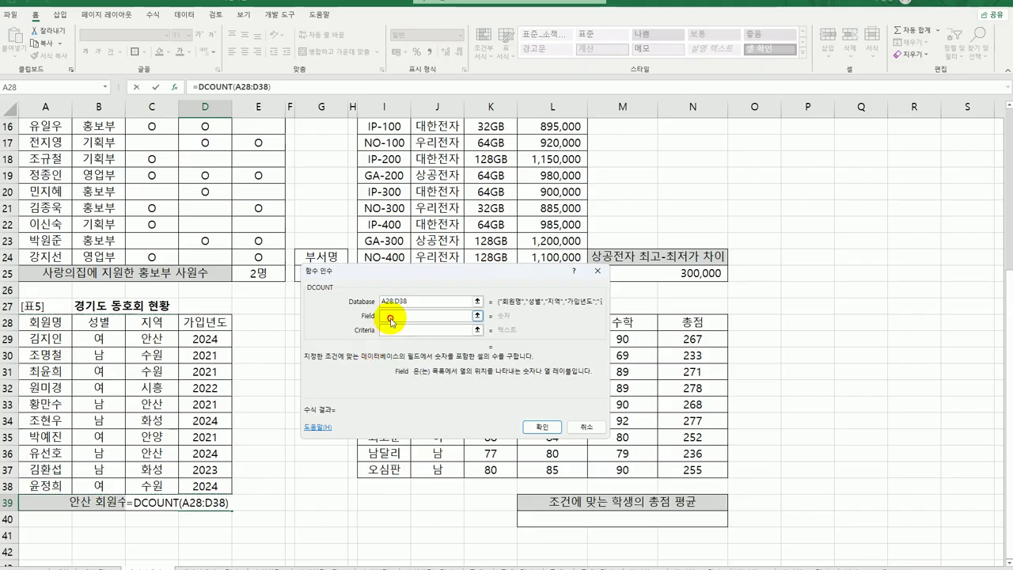
left_click(227, 321)
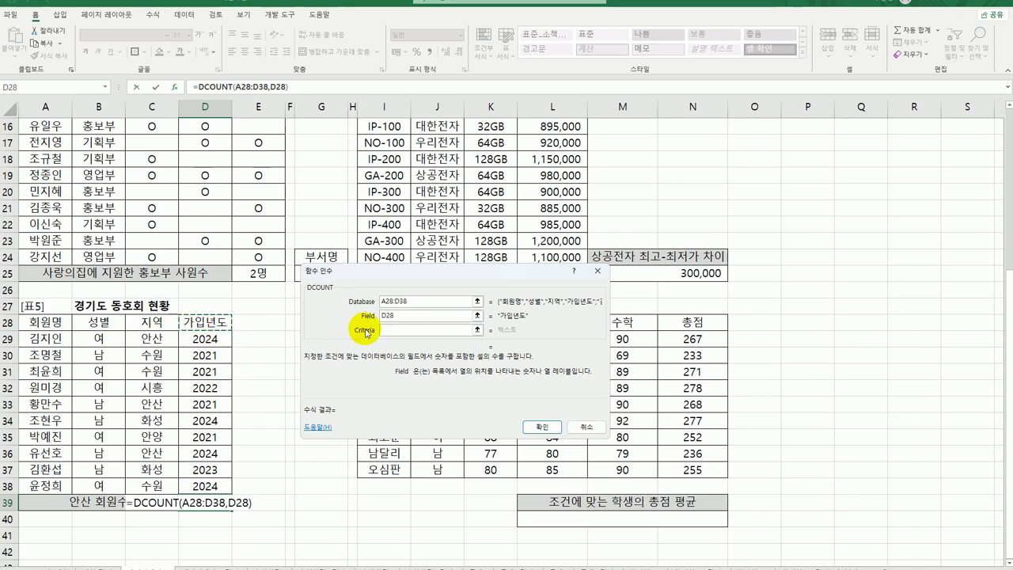
left_click(389, 330)
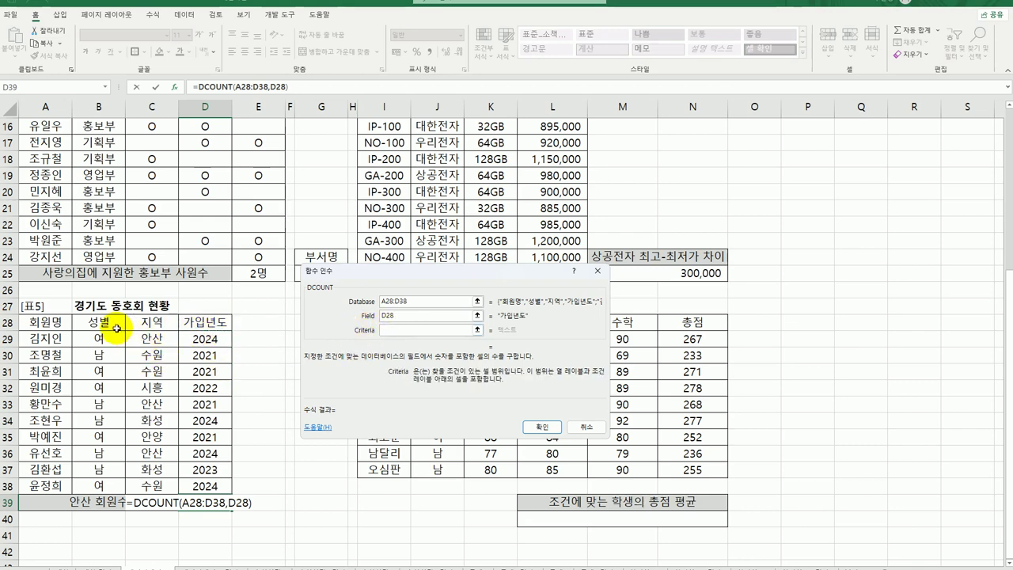
left_click_drag(154, 325, 159, 340)
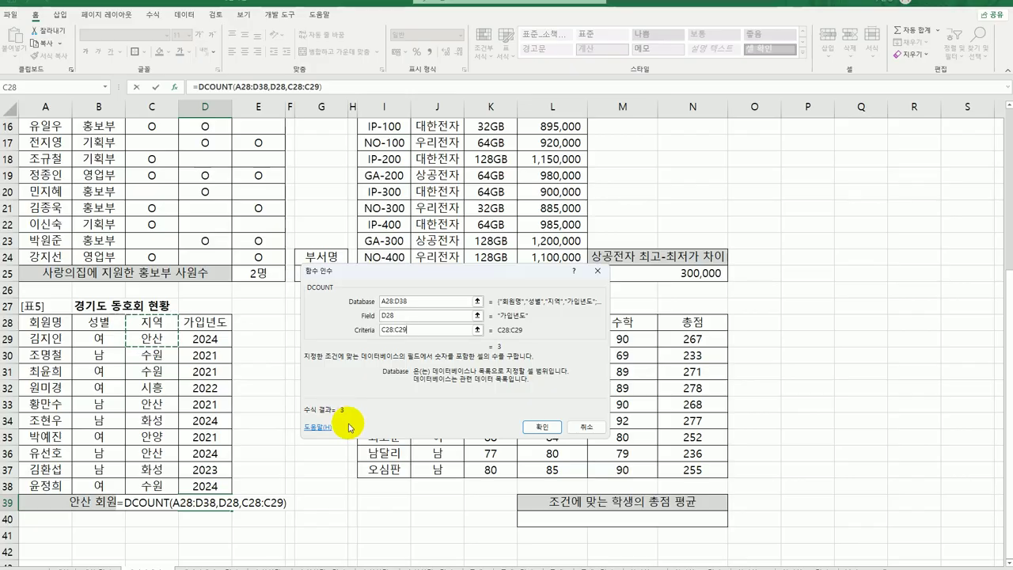
left_click(542, 427)
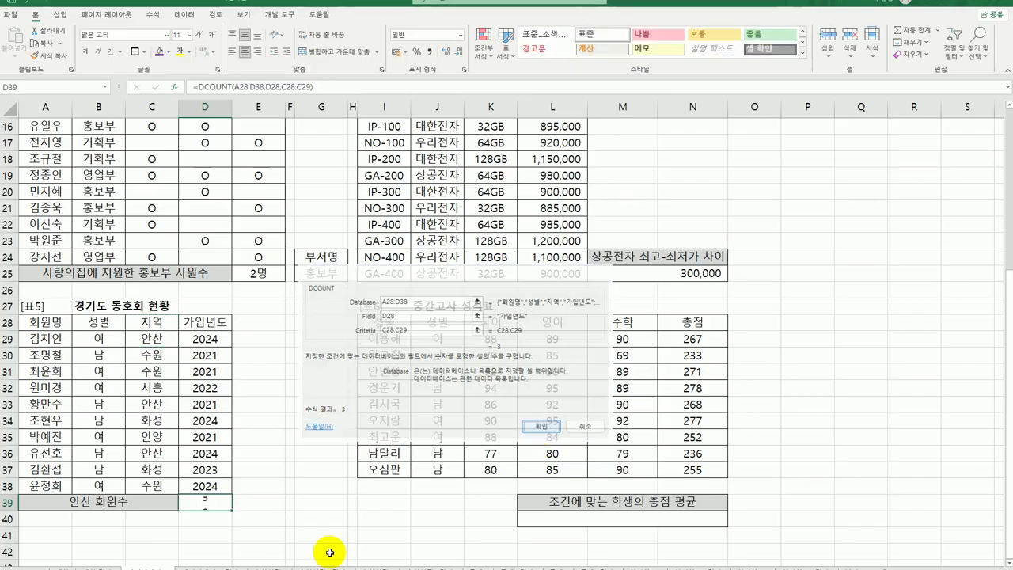
Step: Append &"명" to the end of the DCOUNT formula in D39
double_click(204, 501)
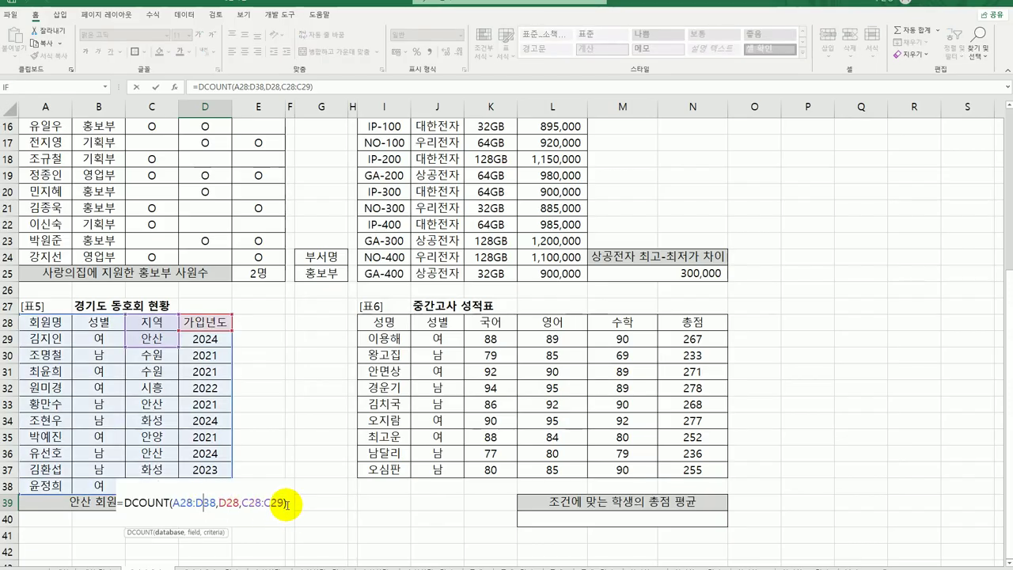
type("&")
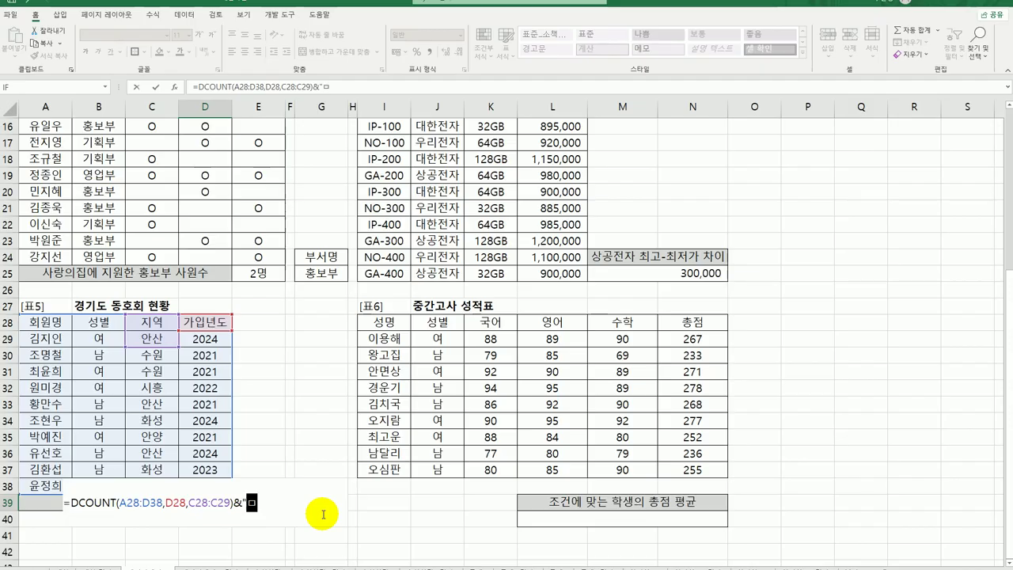
type("\"명")
key("Return")
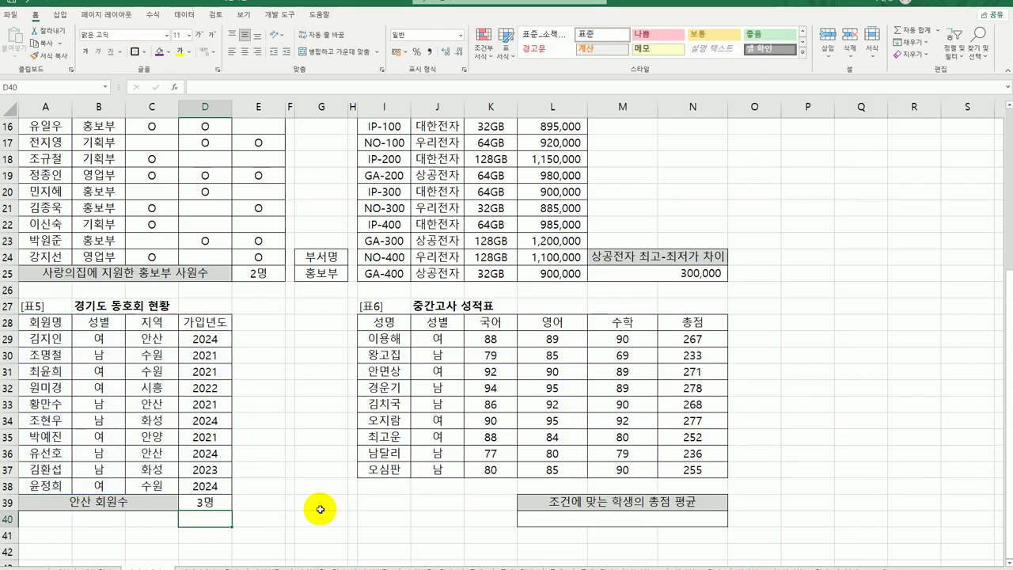
left_click(229, 501)
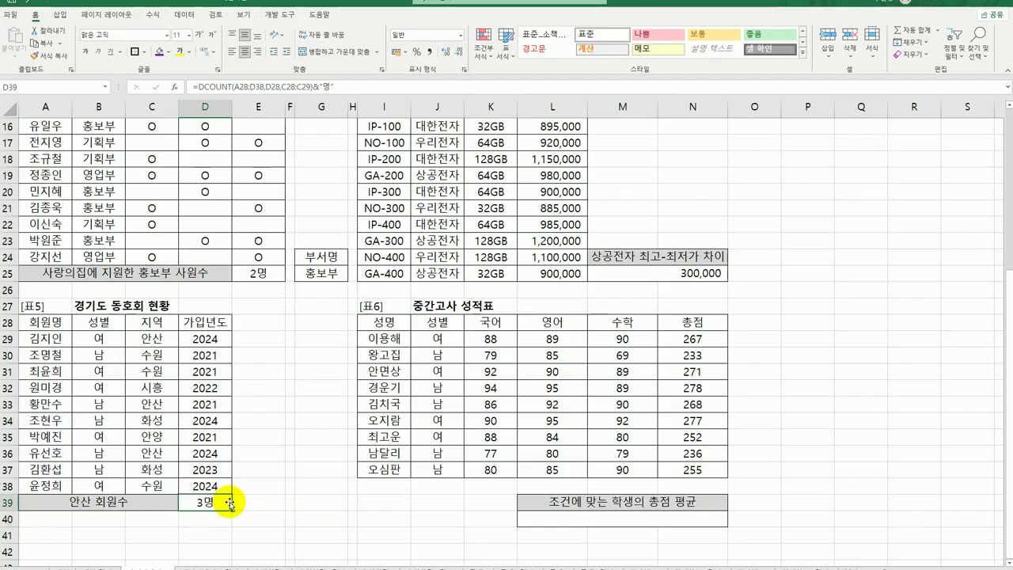
Step: Copy the 성별 heading and the value 남 from J28 and J30 of 표6 into I39:I40 as criteria
scroll(229, 502, "up", 1)
scroll(229, 501, "down", 1)
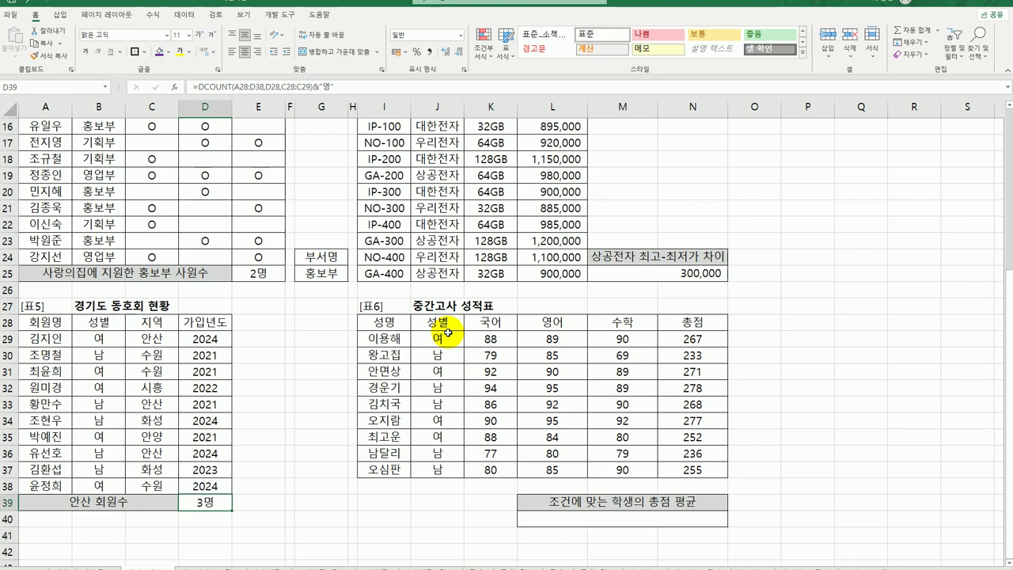
left_click(380, 494)
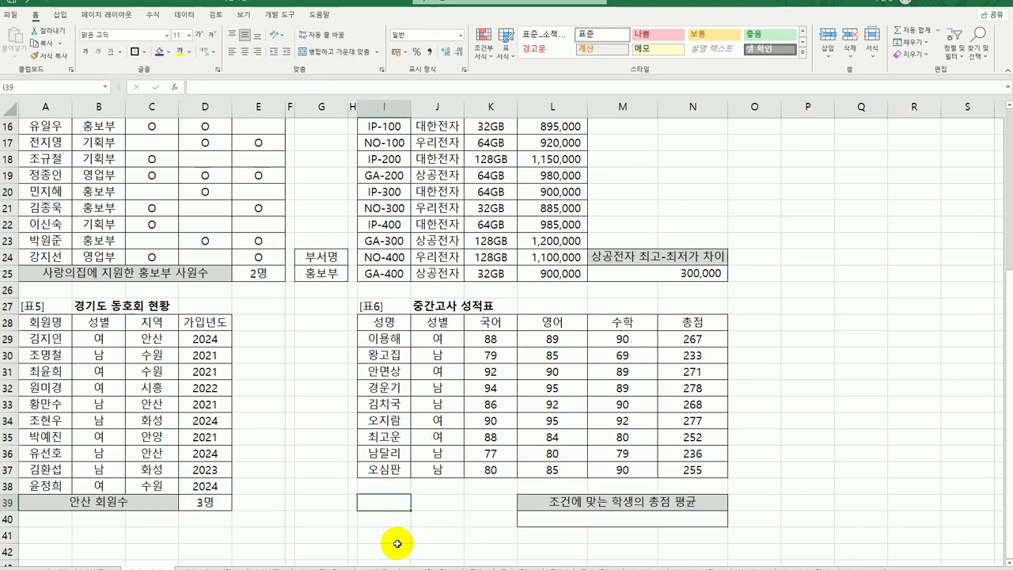
left_click(441, 321)
left_click(455, 356, "ctrl")
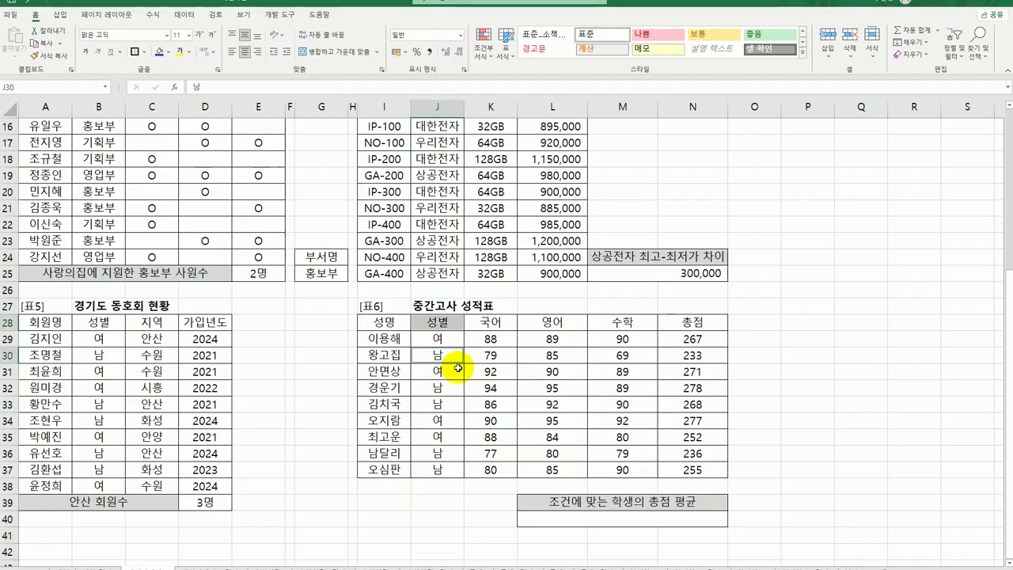
key("ctrl+c")
left_click(381, 503)
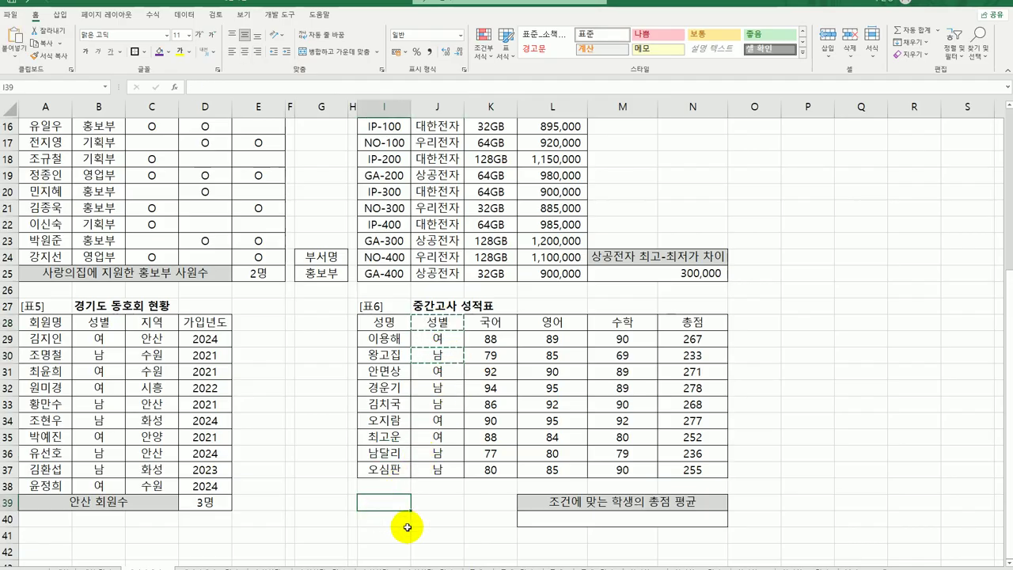
key("ctrl+v")
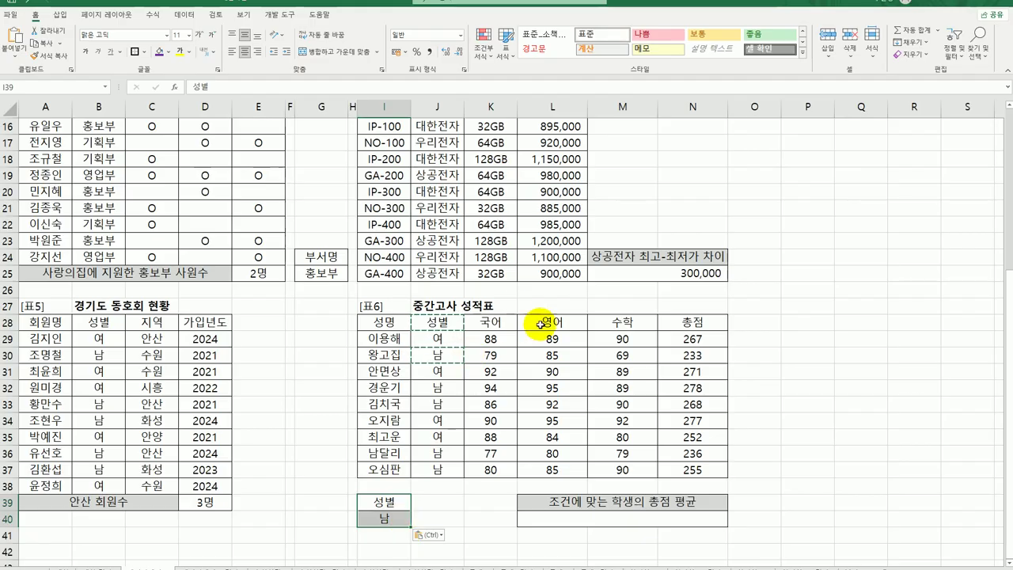
Step: Copy the 영어 heading from 표6 into J39 and enter the criterion >=90 in J40
left_click(564, 321)
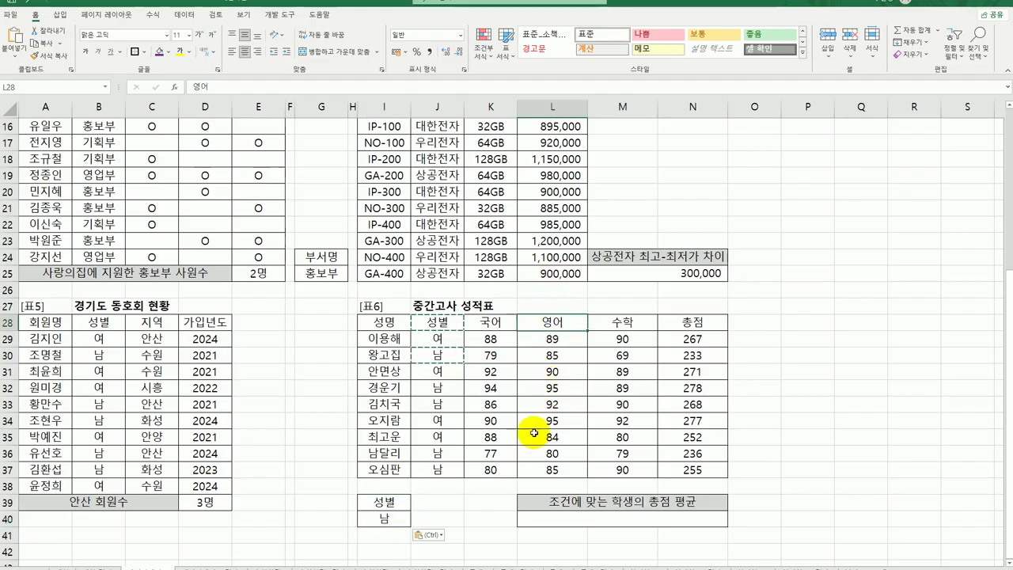
key("ctrl+c")
left_click(438, 502)
key("ctrl+v")
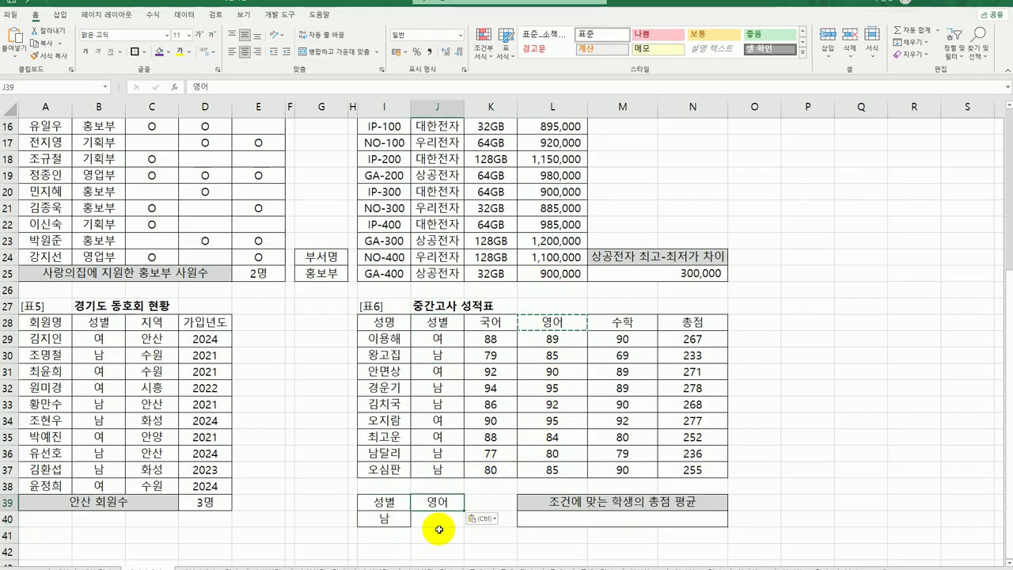
left_click(420, 522)
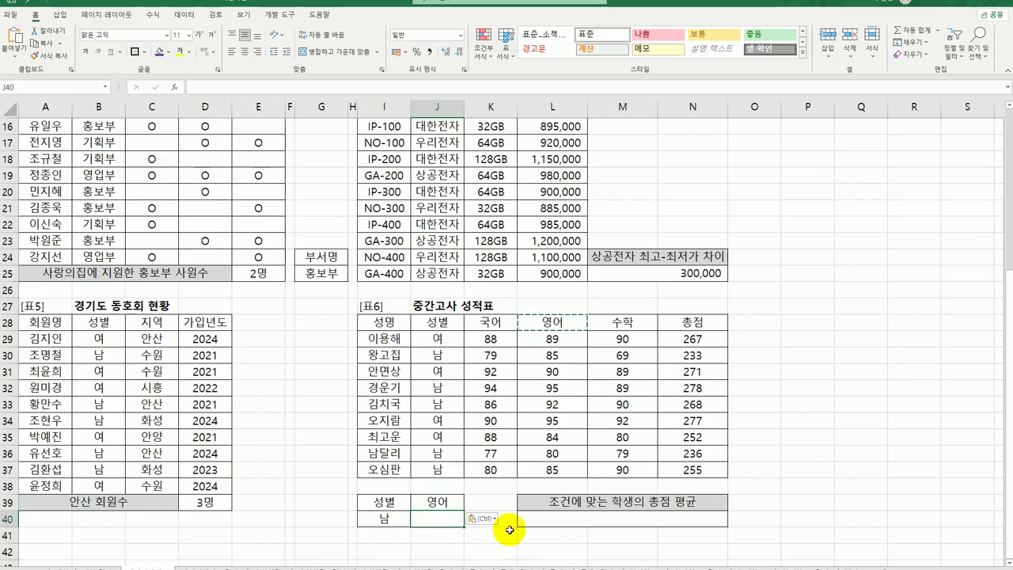
type(">=")
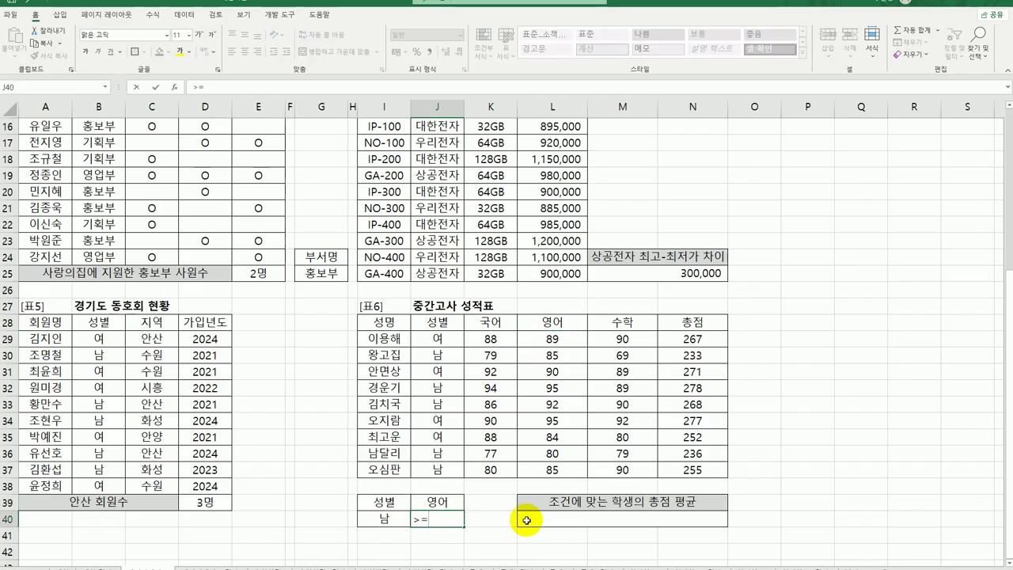
type("90")
key("Return")
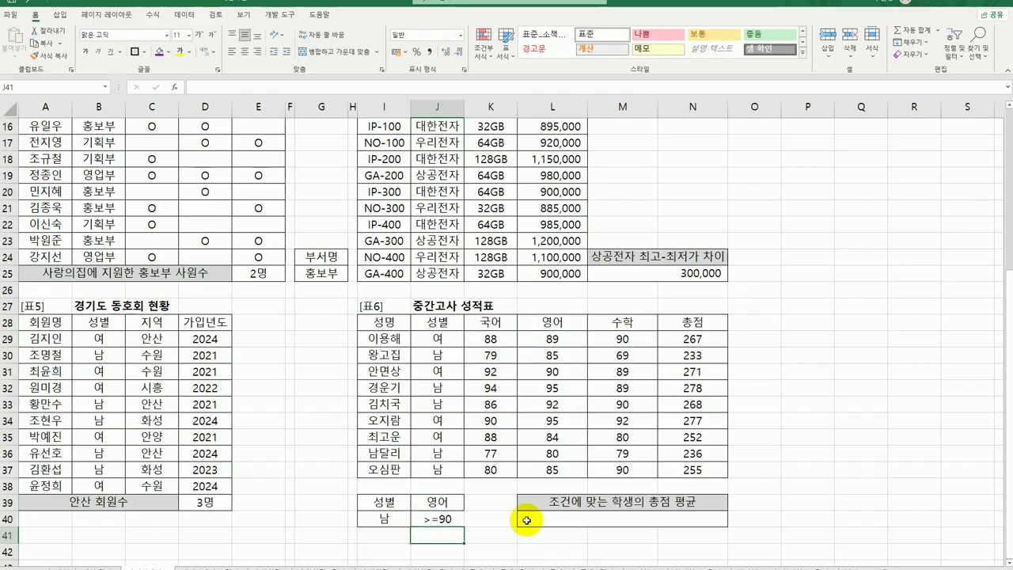
Step: Copy the value 여 from J29 of 표6 into I41 as the second 성별 criterion
left_click(453, 339)
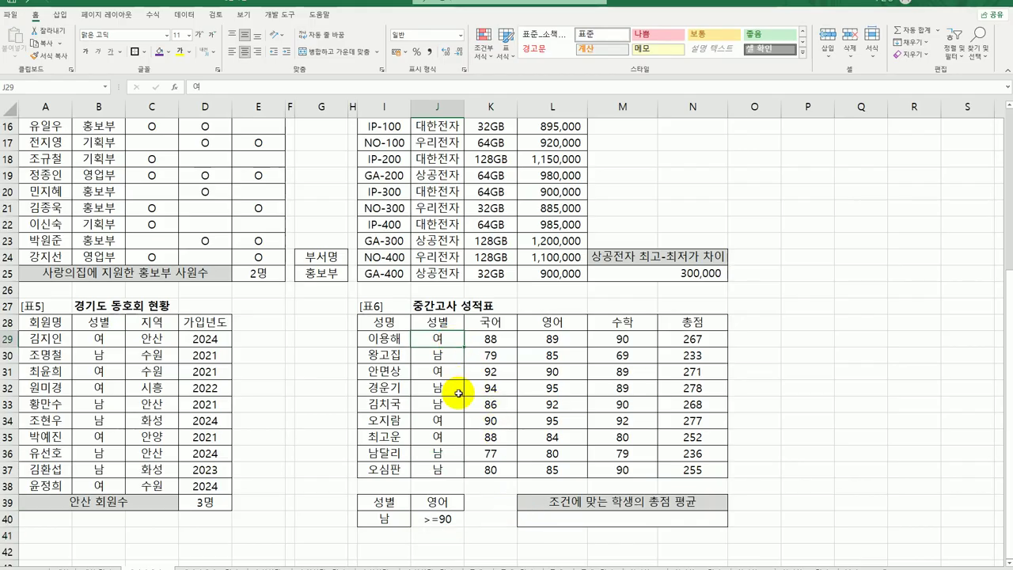
key("ctrl+c")
left_click(384, 535)
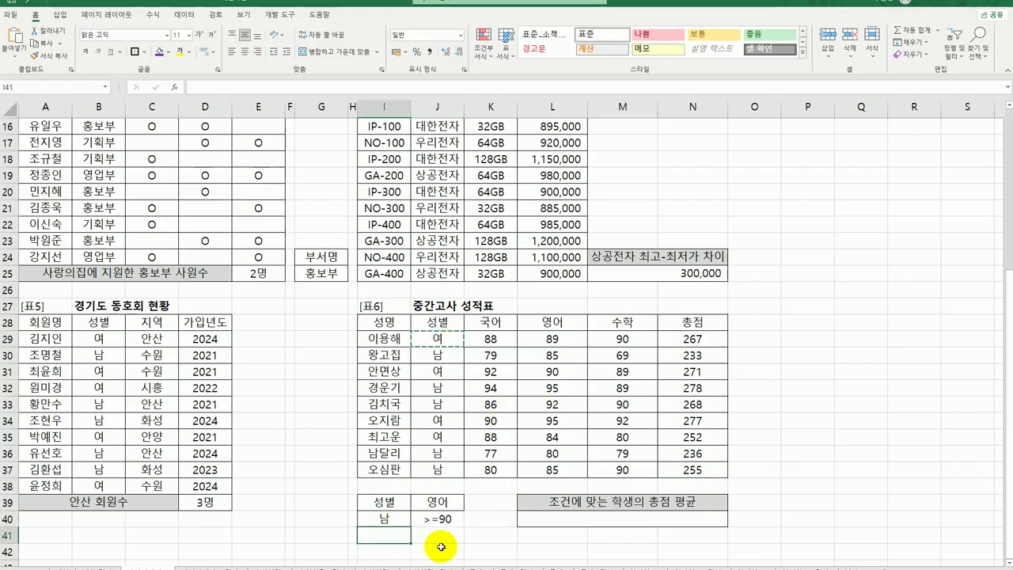
key("ctrl+v")
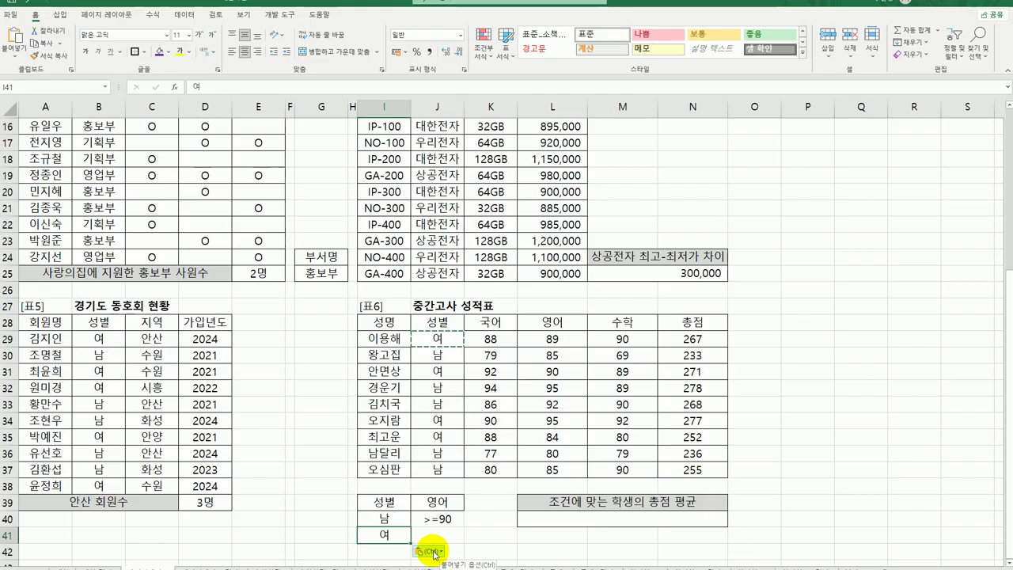
Step: Copy the 수학 heading from 표6 into K39 and enter the criterion >=90 in K41 on the 여 row
left_click(623, 322)
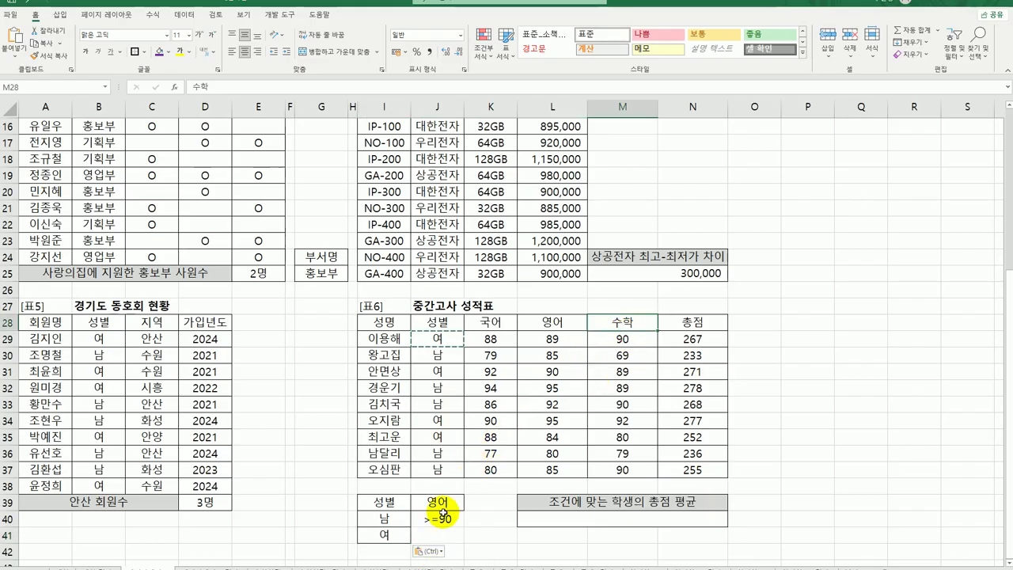
key("ctrl+c")
left_click(484, 506)
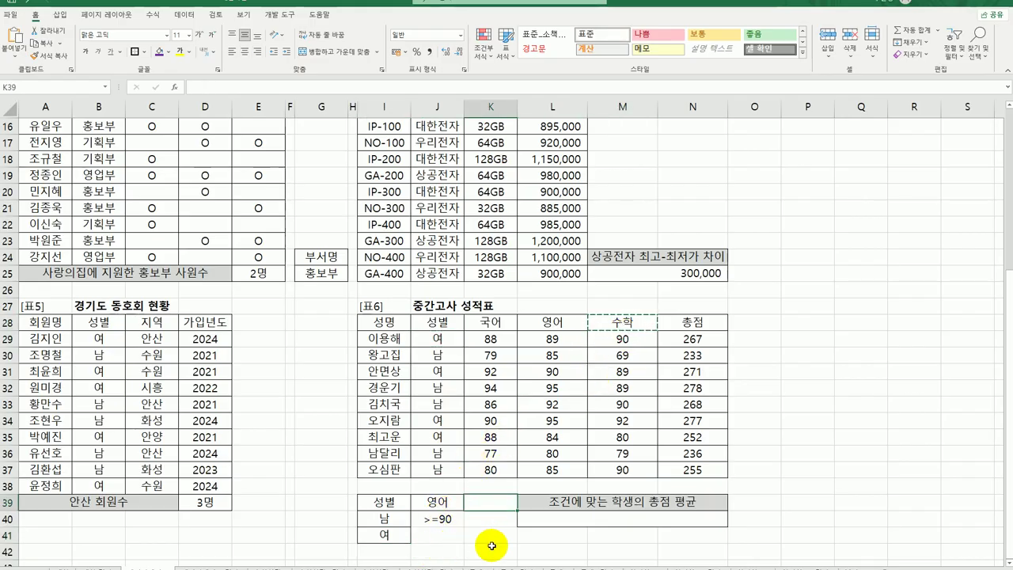
key("ctrl+v")
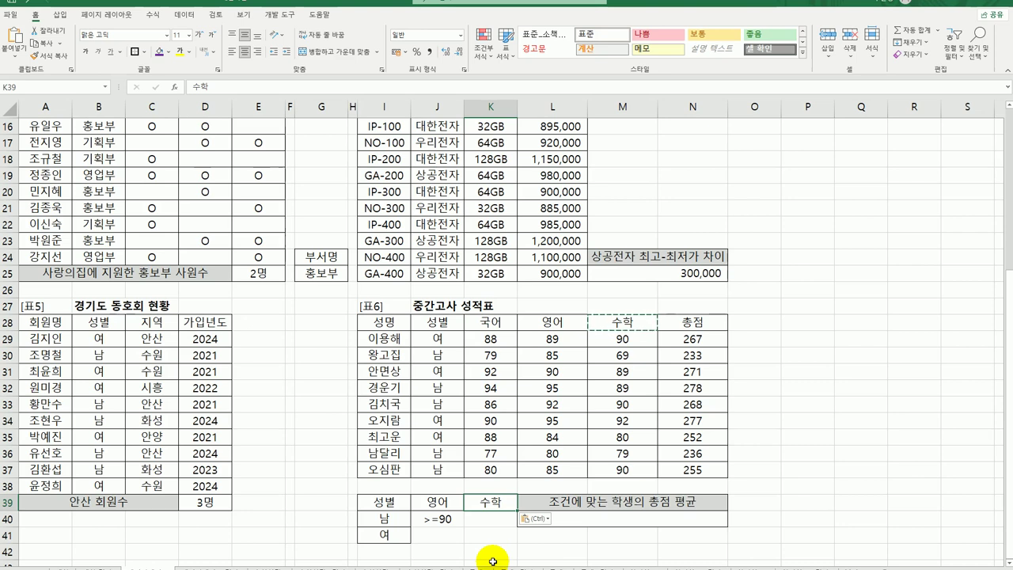
left_click(385, 535)
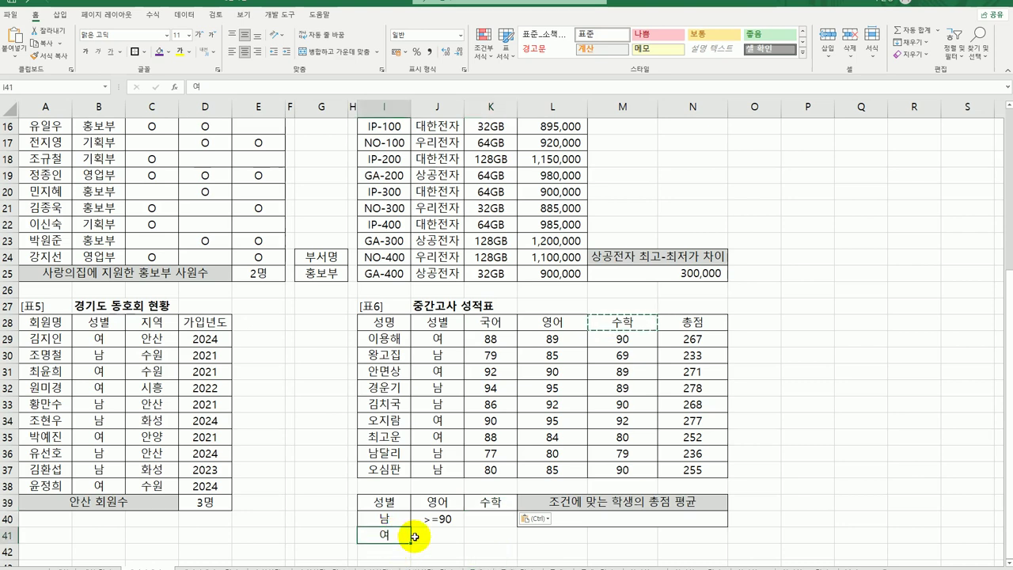
left_click(490, 536)
type(">")
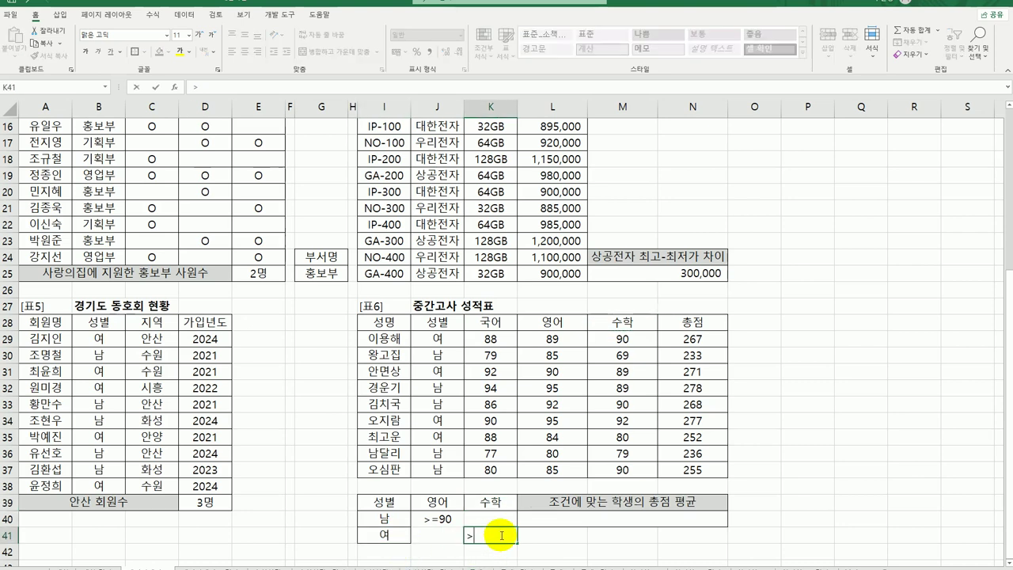
type("=90")
key("Return")
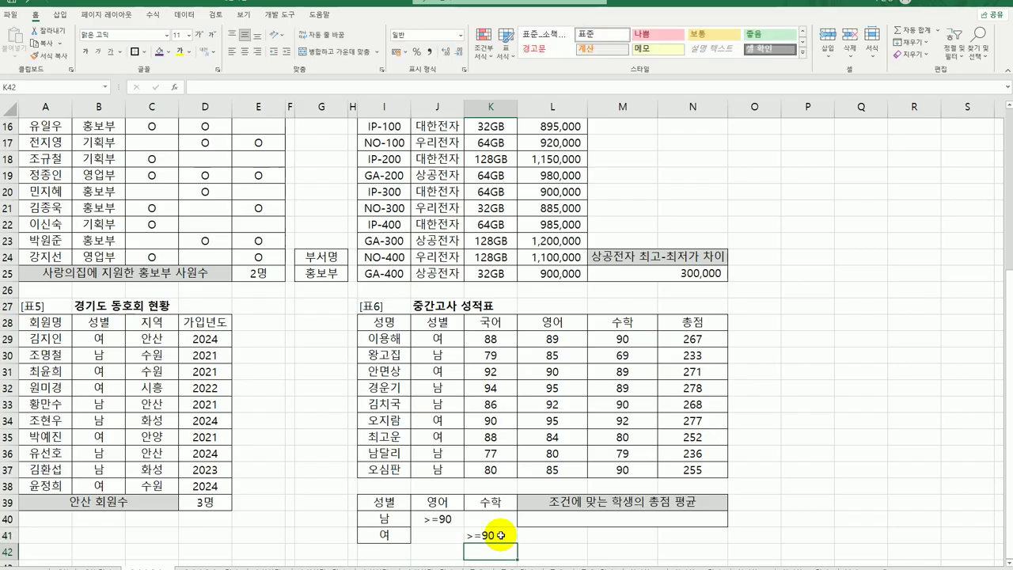
left_click_drag(390, 502, 427, 519)
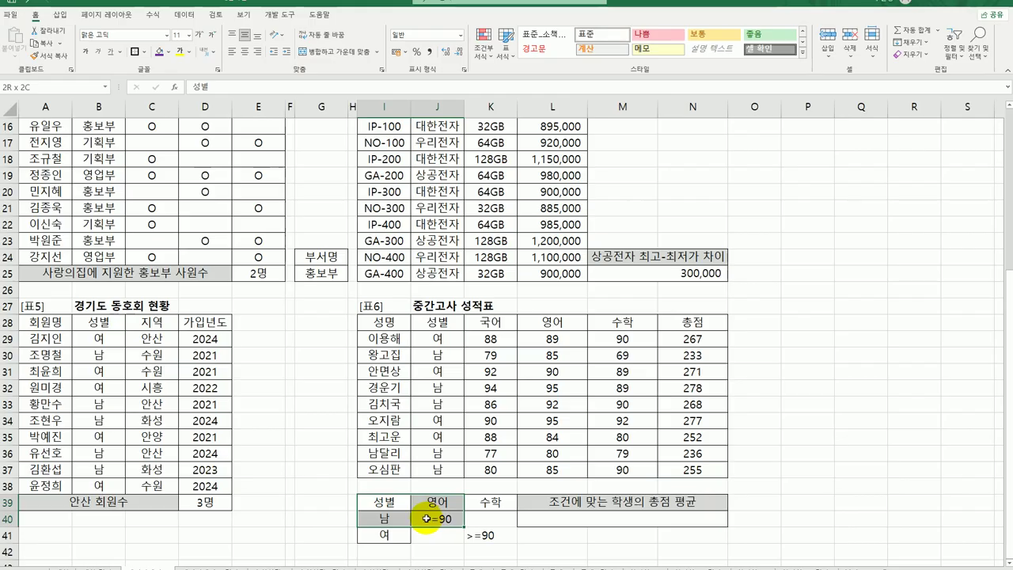
left_click_drag(427, 519, 474, 536)
left_click(703, 321)
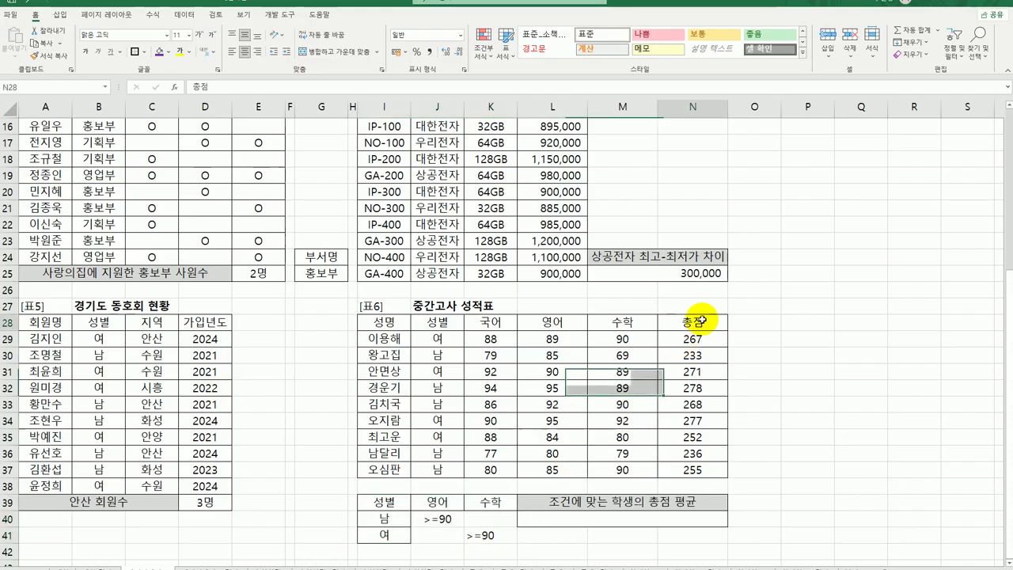
Step: Start a DAVERAGE formula in L40 for 조건에 맞는 학생의 총점 평균 and open its function arguments clear of the 표6 data
left_click(671, 521)
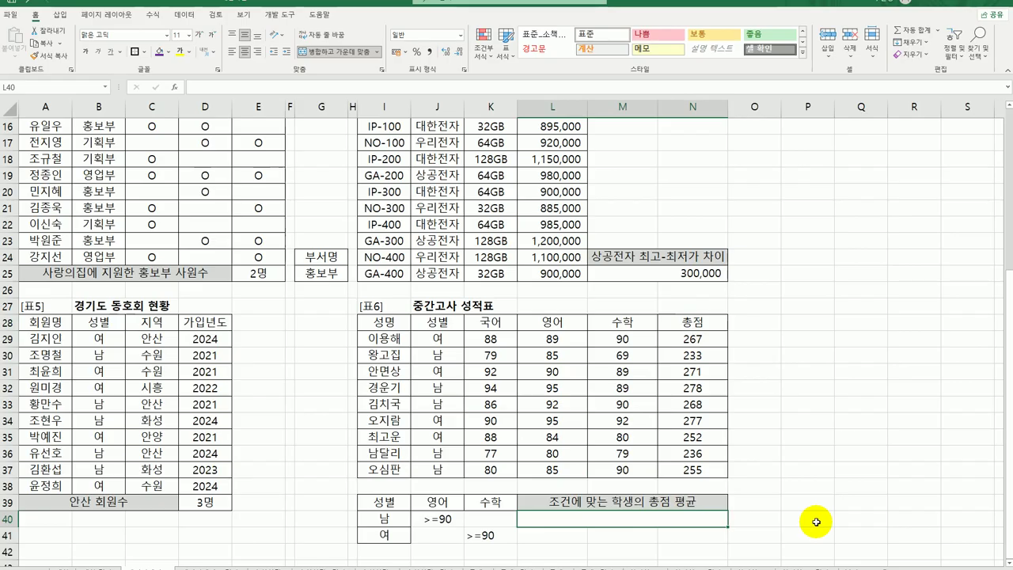
type("=")
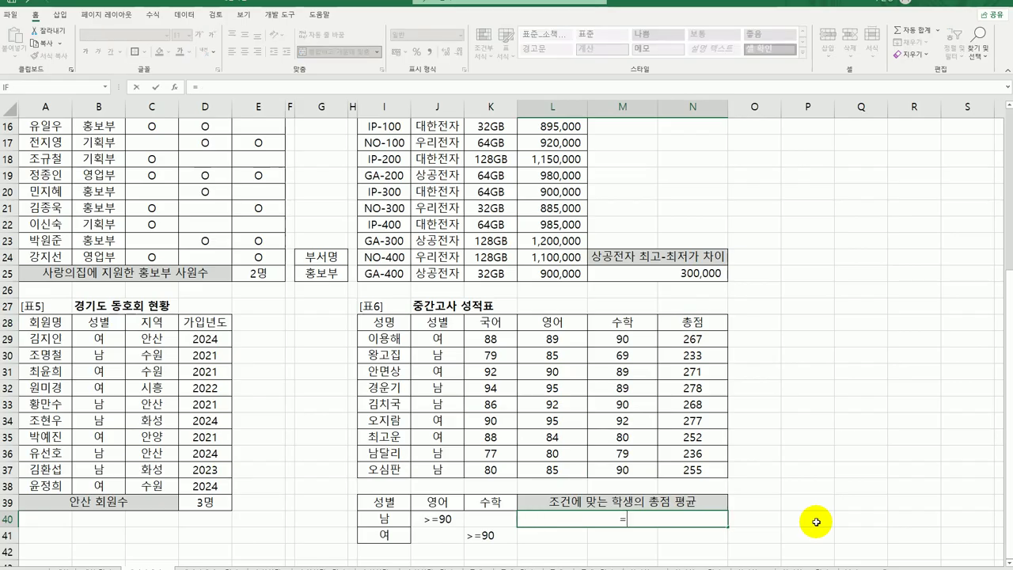
type("da")
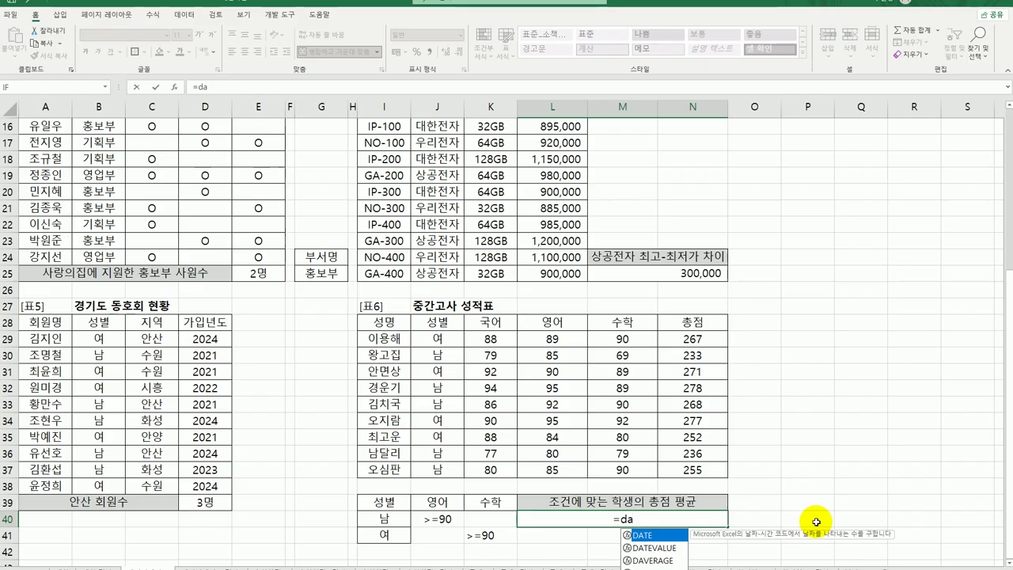
key("Down")
key("Down")
key("Tab")
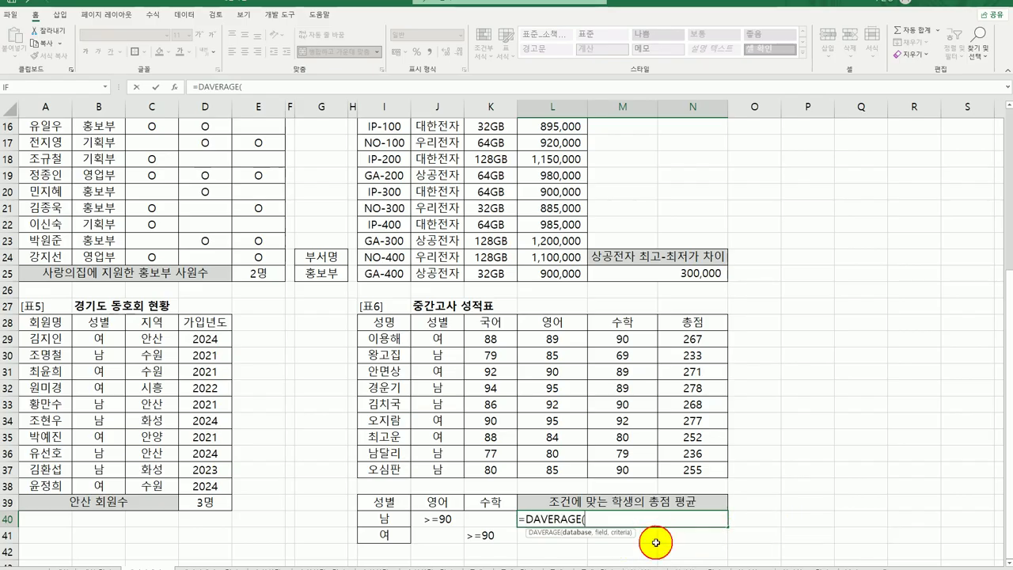
left_click(181, 88)
left_click_drag(489, 269, 282, 133)
Step: Complete the DAVERAGE arguments with database I28:N37, field N28 and criteria I39:K41
left_click_drag(464, 346, 689, 469)
left_click(195, 178)
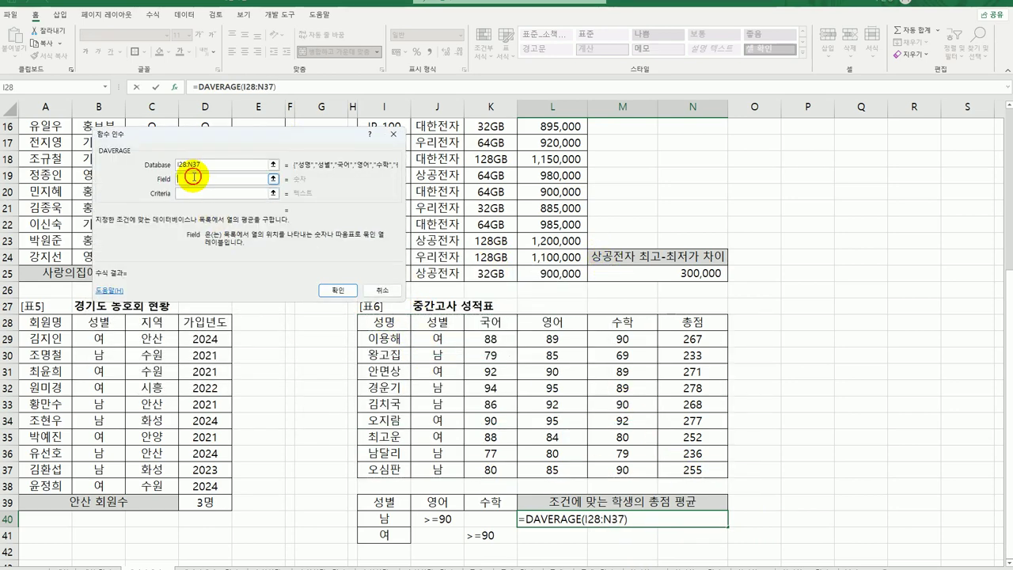
left_click(701, 323)
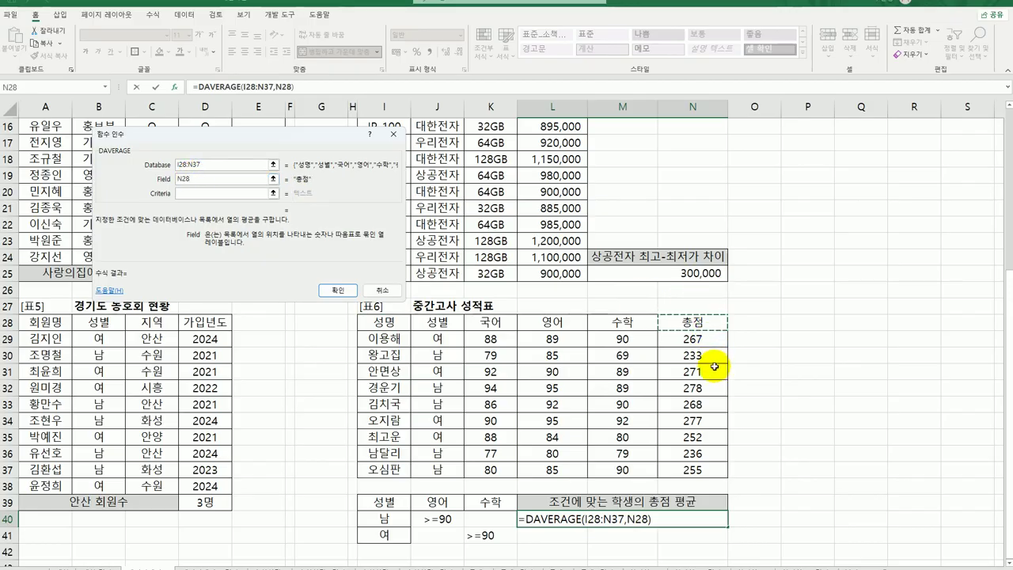
left_click(198, 194)
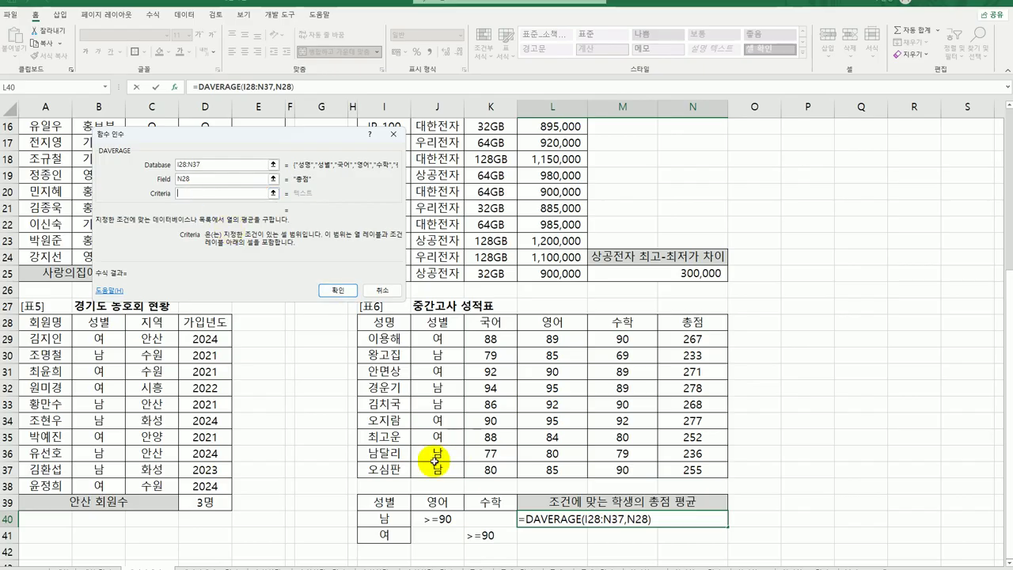
left_click_drag(388, 501, 480, 541)
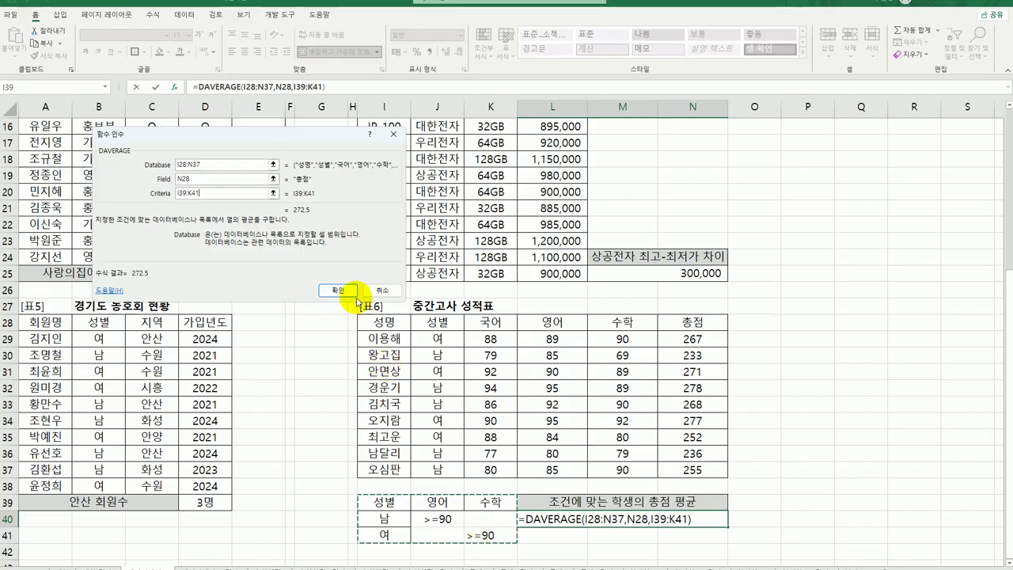
left_click(338, 290)
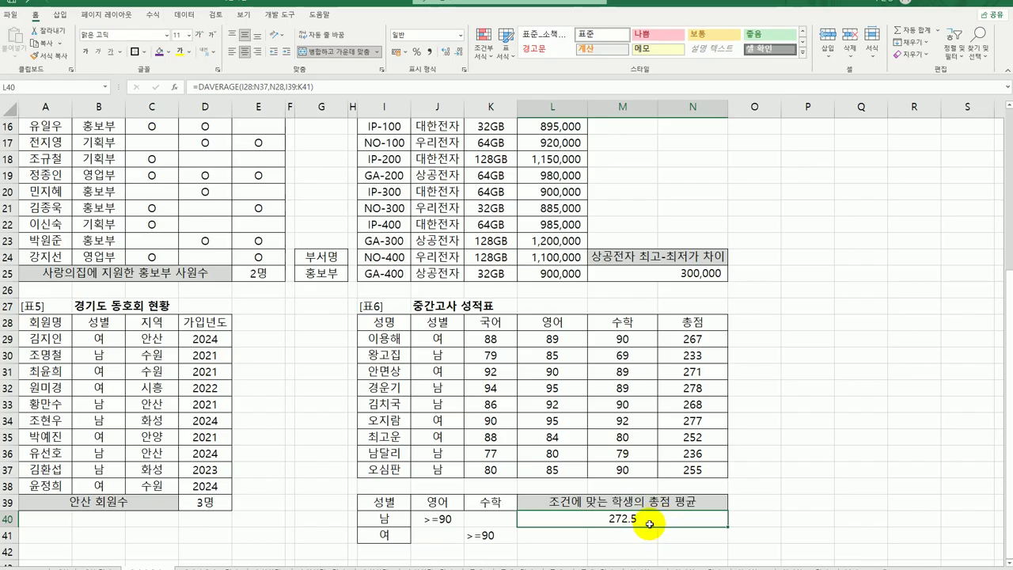
scroll(649, 524, "up", 5)
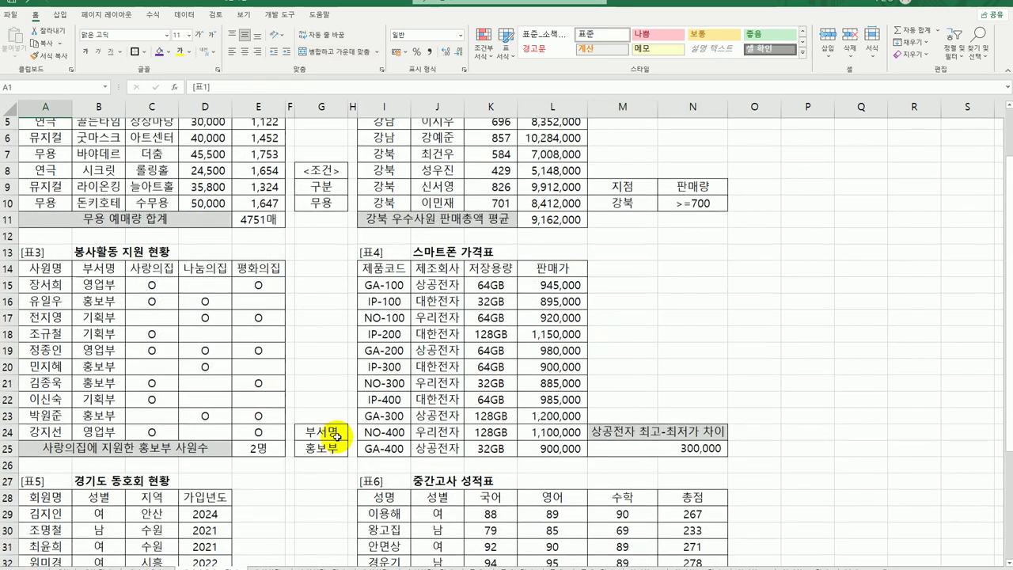
scroll(317, 430, "up", 2)
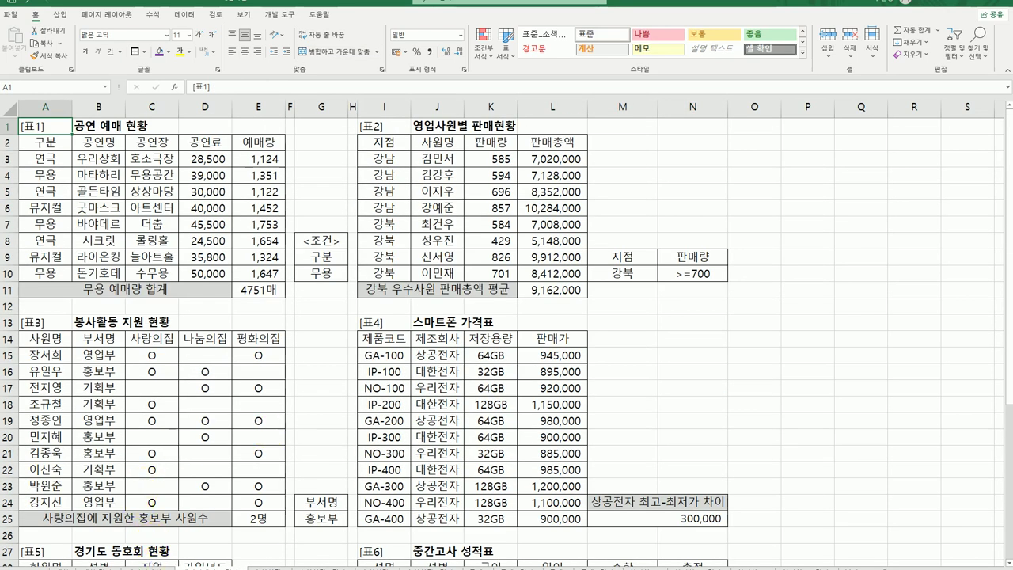